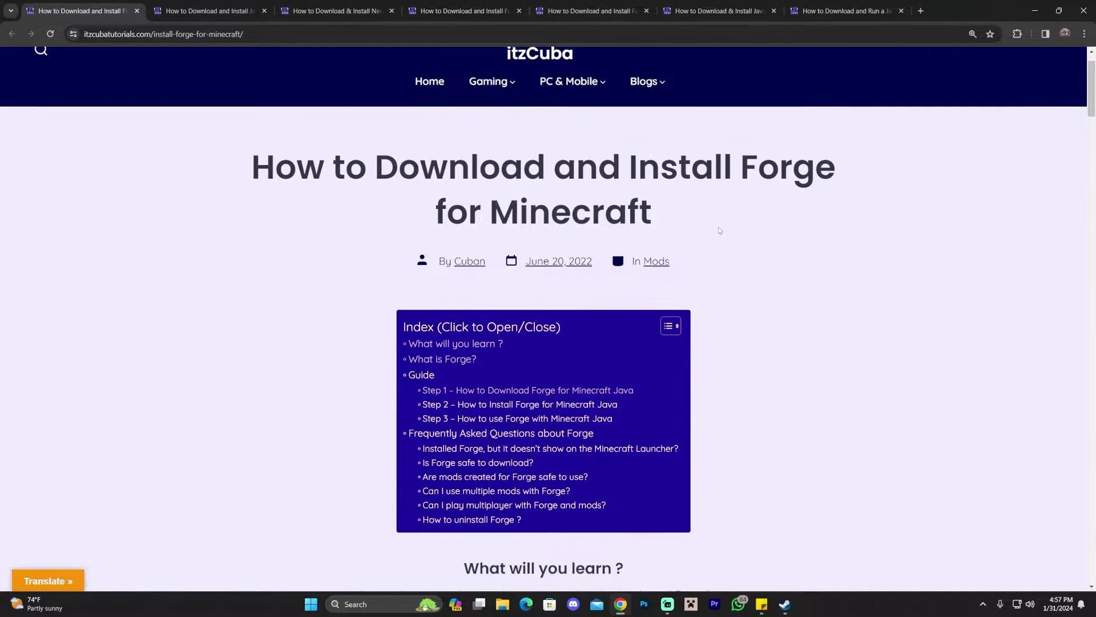
# Compare the titles of the Forge, Fabric and NeoForge guides across their tabs
pyautogui.scroll(2, 718, 229)
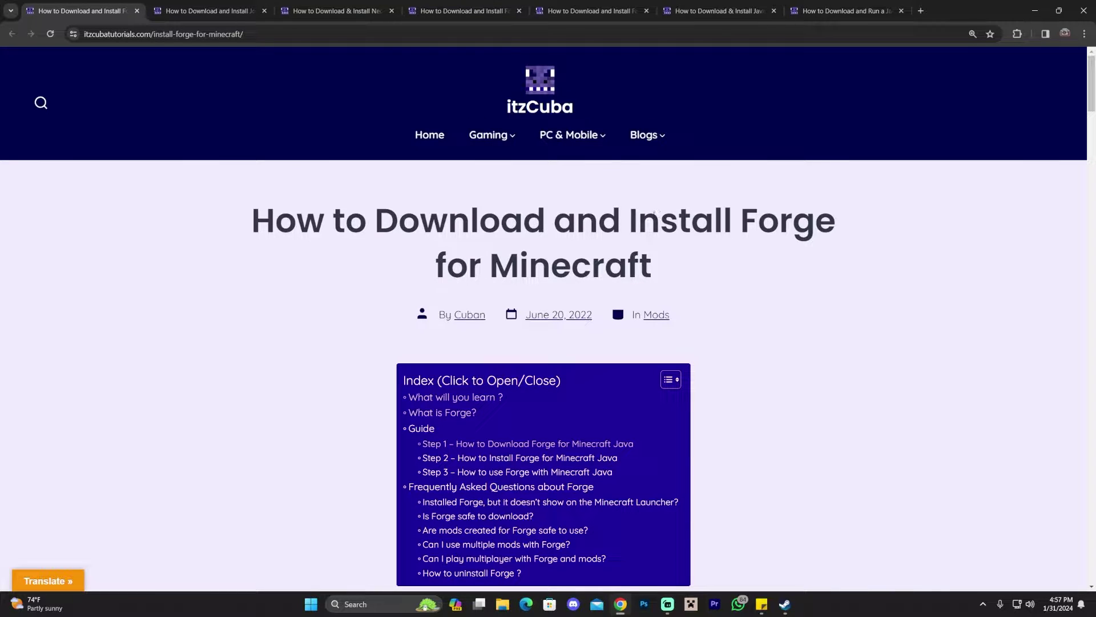
pyautogui.doubleClick(788, 221)
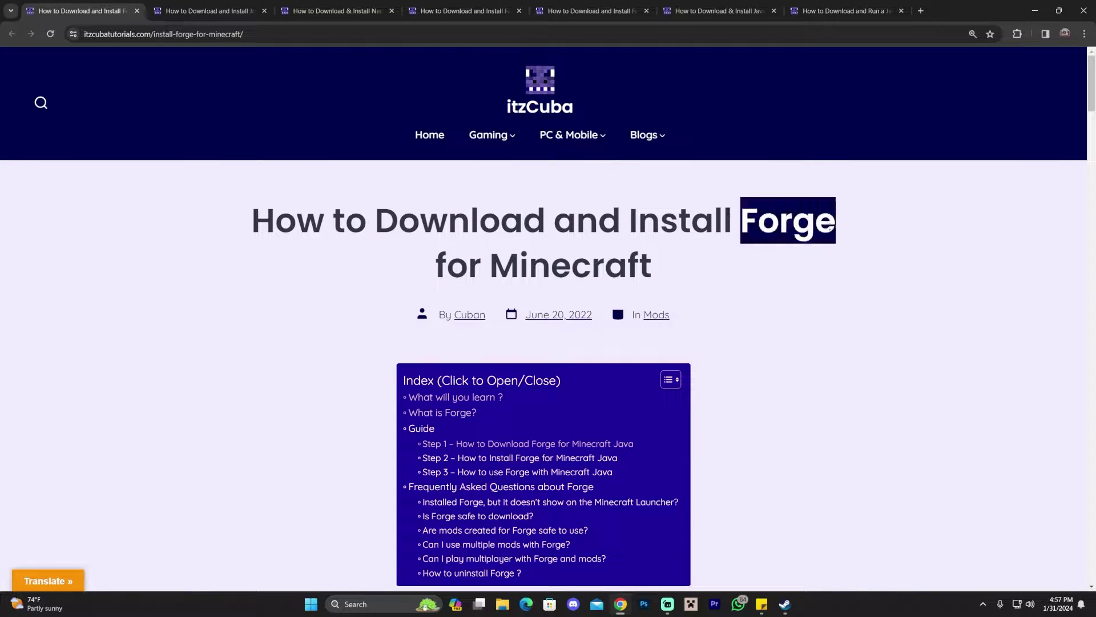
pyautogui.click(489, 11)
pyautogui.moveTo(390, 266); pyautogui.dragTo(543, 267)
pyautogui.click(542, 266)
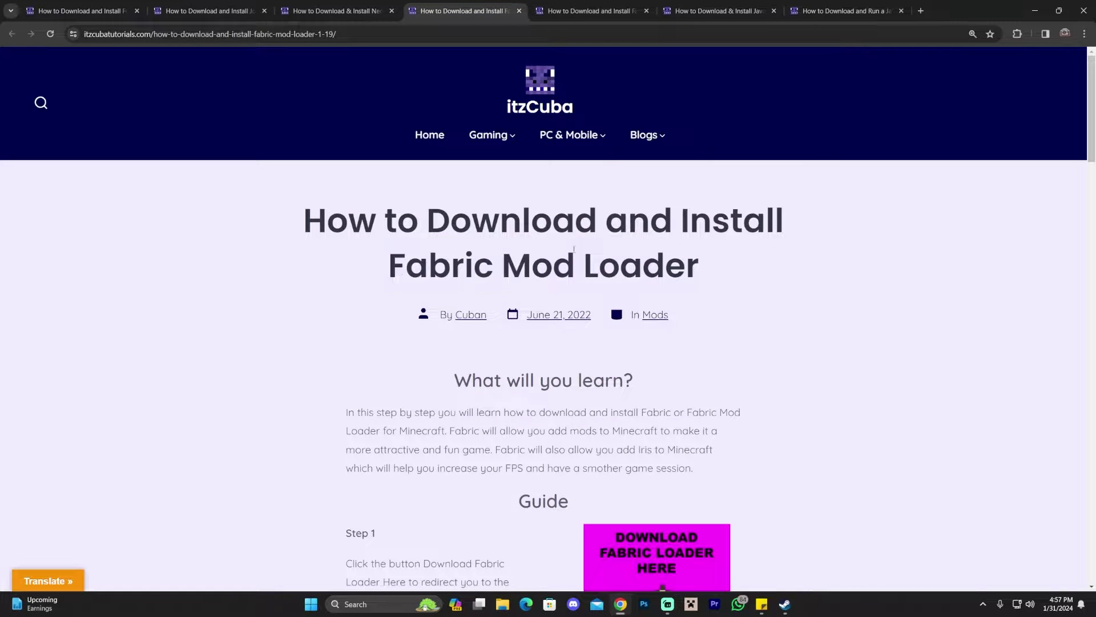
pyautogui.click(352, 15)
pyautogui.moveTo(625, 267); pyautogui.dragTo(492, 267)
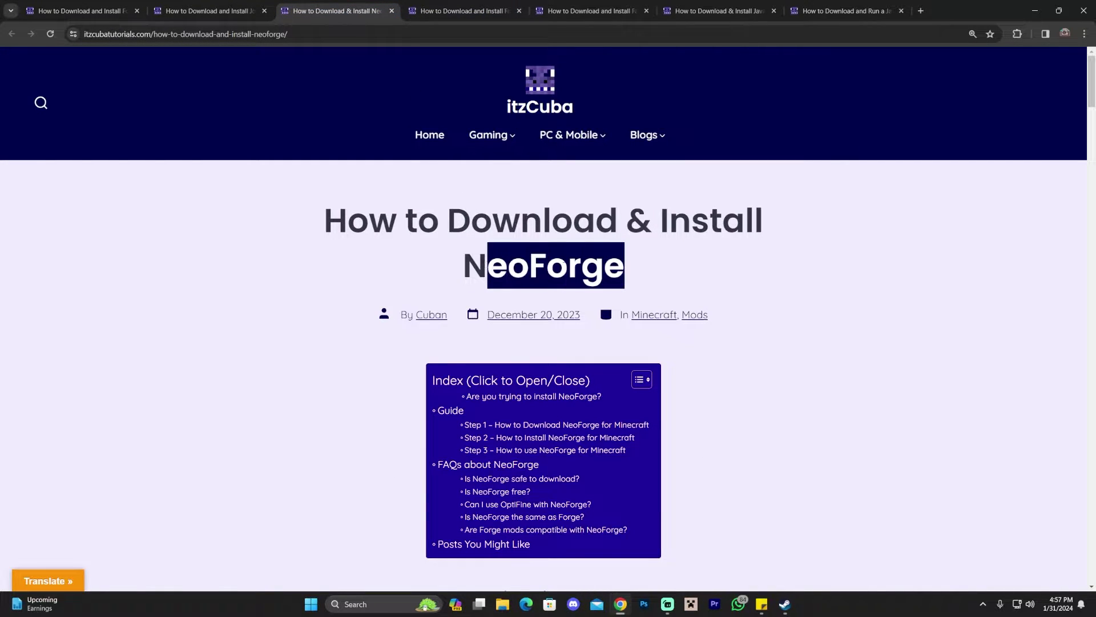
pyautogui.click(571, 257)
pyautogui.click(462, 11)
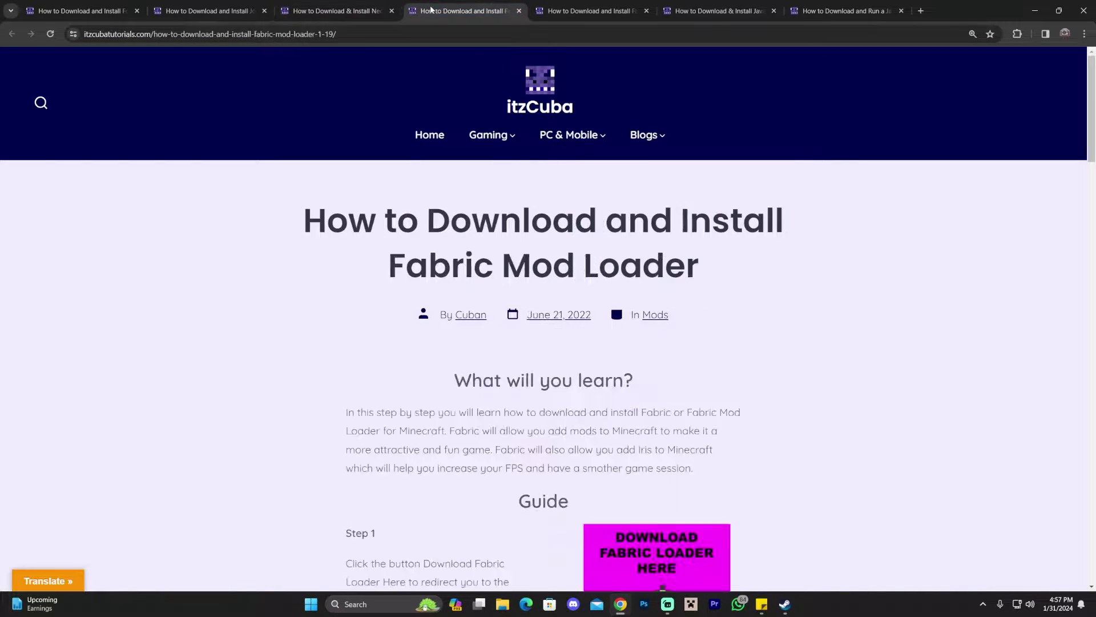
pyautogui.click(80, 11)
pyautogui.click(622, 251)
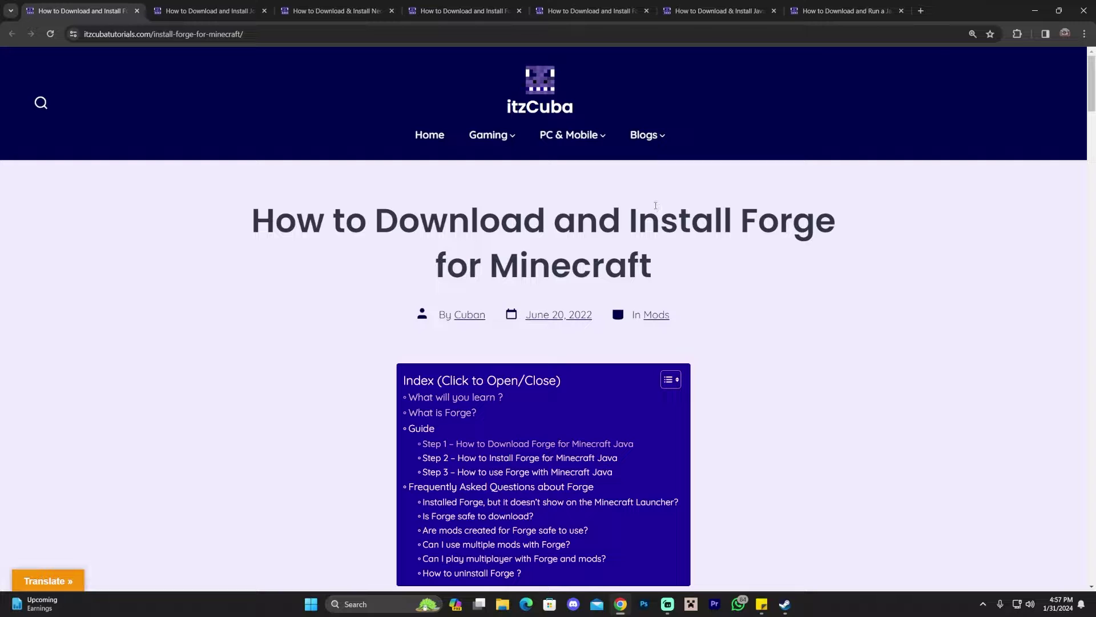
# Return to the Forge install guide and scroll through its article
pyautogui.click(349, 14)
pyautogui.click(468, 14)
pyautogui.hotkey('ctrl', '1')
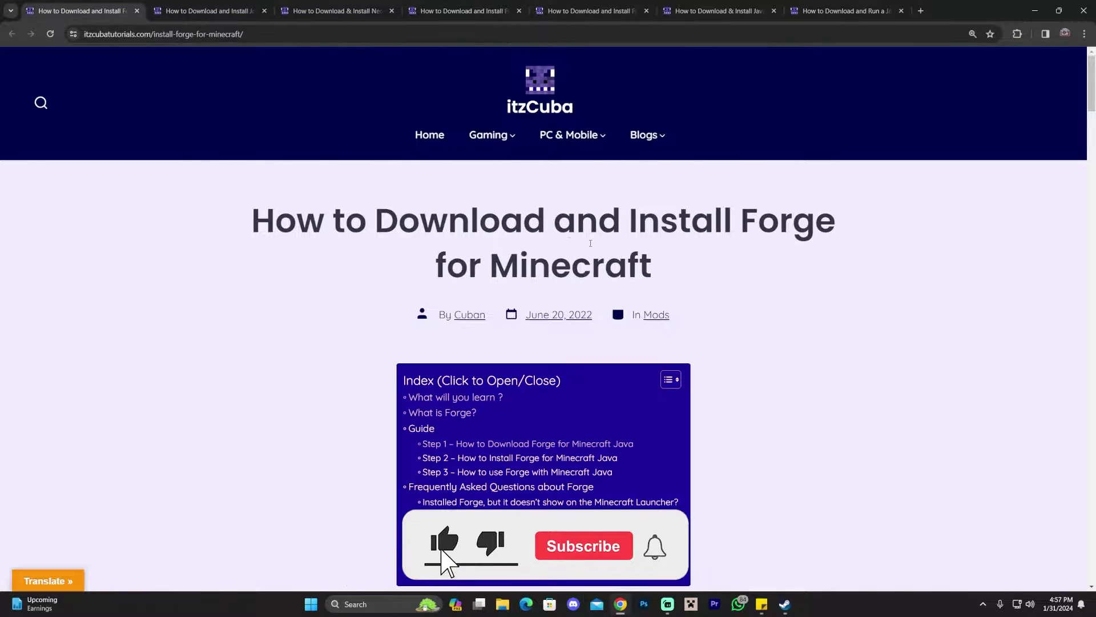
pyautogui.scroll(-15, 707, 260)
pyautogui.scroll(-6, 707, 260)
pyautogui.scroll(20, 764, 314)
pyautogui.scroll(10, 741, 308)
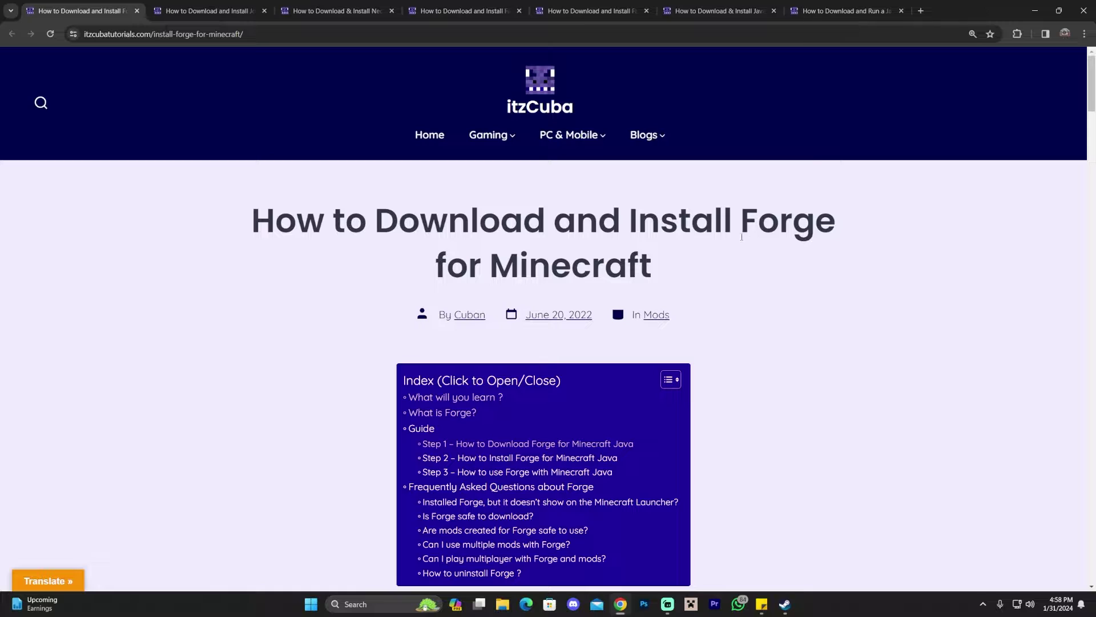
pyautogui.scroll(-4, 799, 212)
pyautogui.scroll(4, 811, 199)
# Collapse the Index box and follow Step 1's Download Forge Here link
pyautogui.click(668, 379)
pyautogui.scroll(-8, 708, 303)
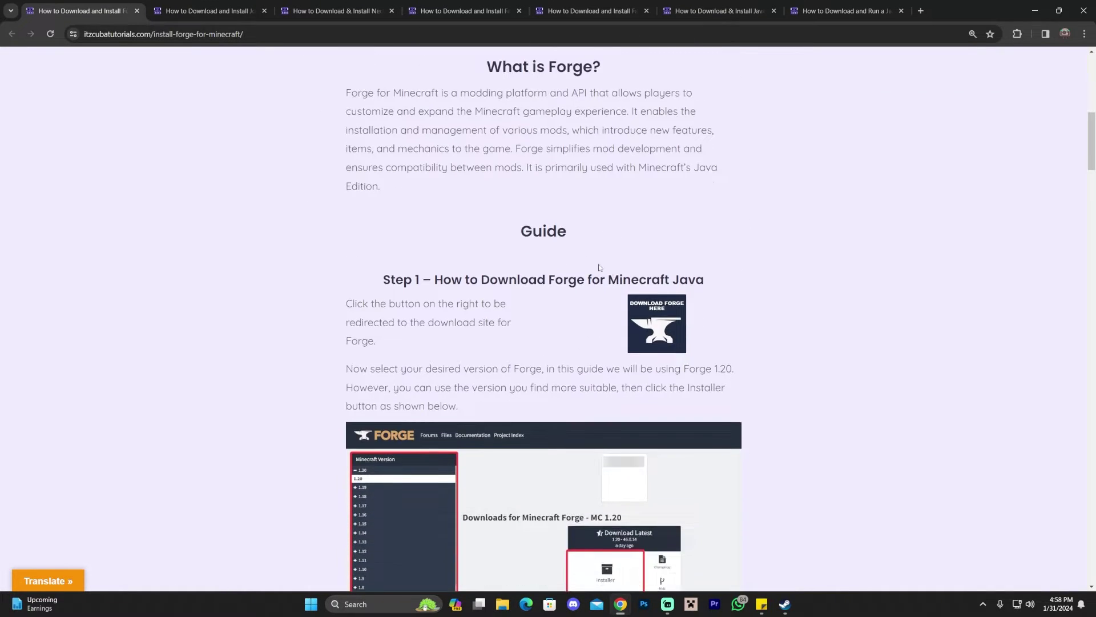
pyautogui.scroll(-1, 591, 260)
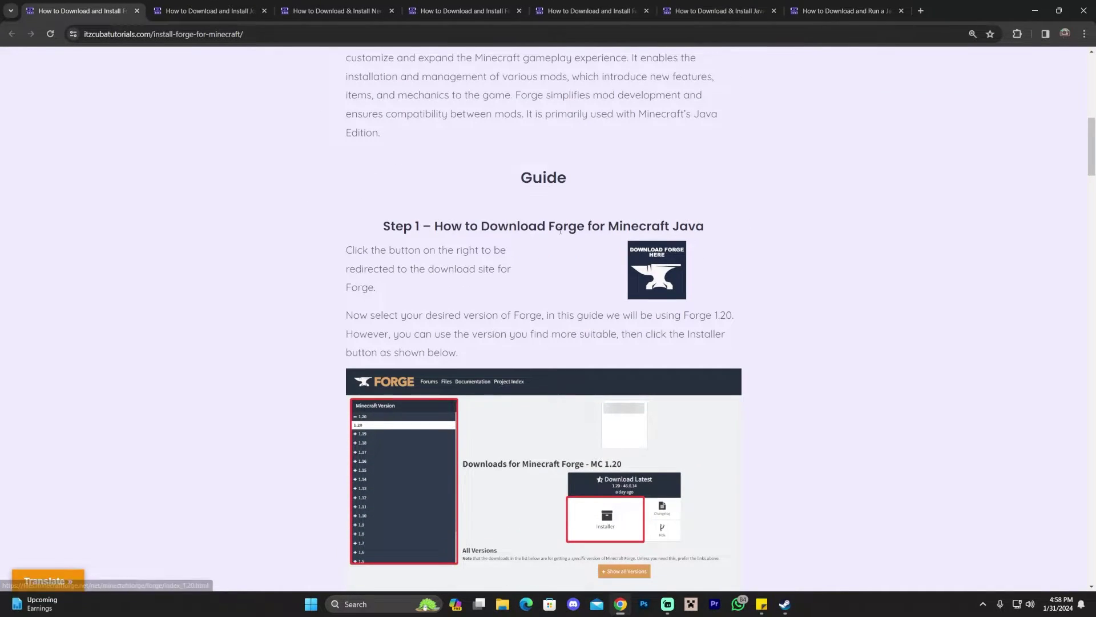
pyautogui.click(656, 263)
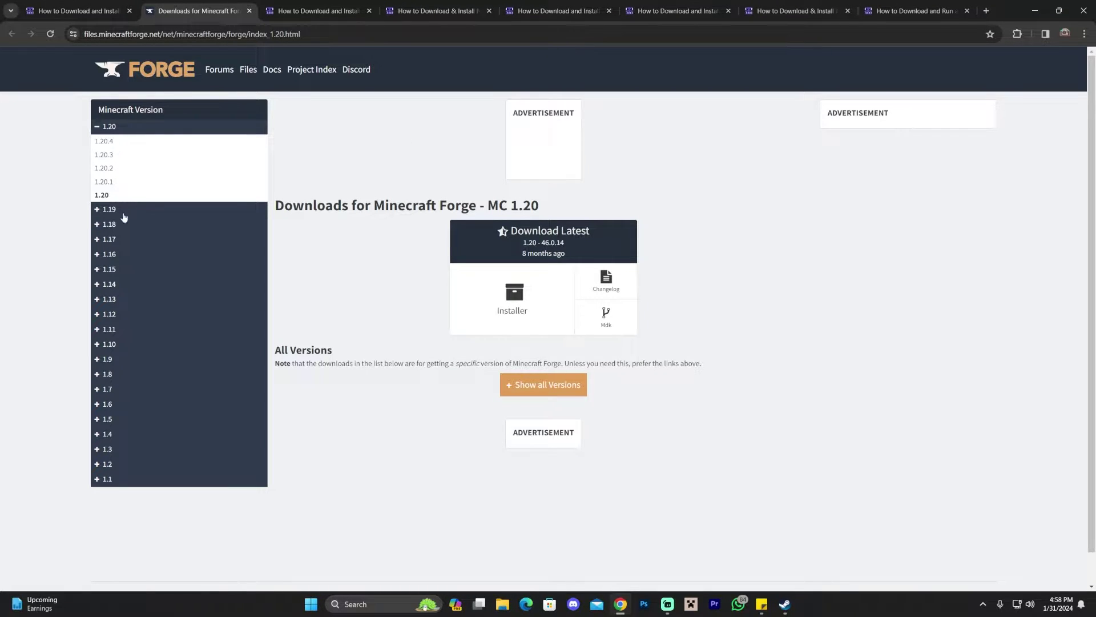
# Select Minecraft 1.20.4 in the version sidebar and download its Forge 49.0.26 Installer
pyautogui.click(112, 144)
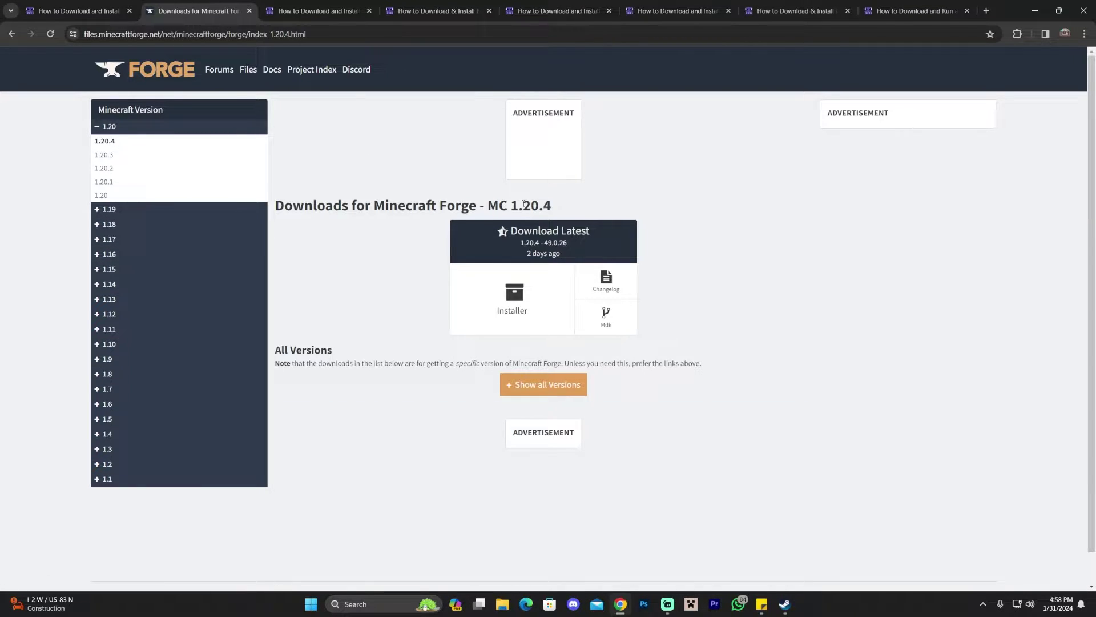
pyautogui.moveTo(510, 206); pyautogui.dragTo(560, 212)
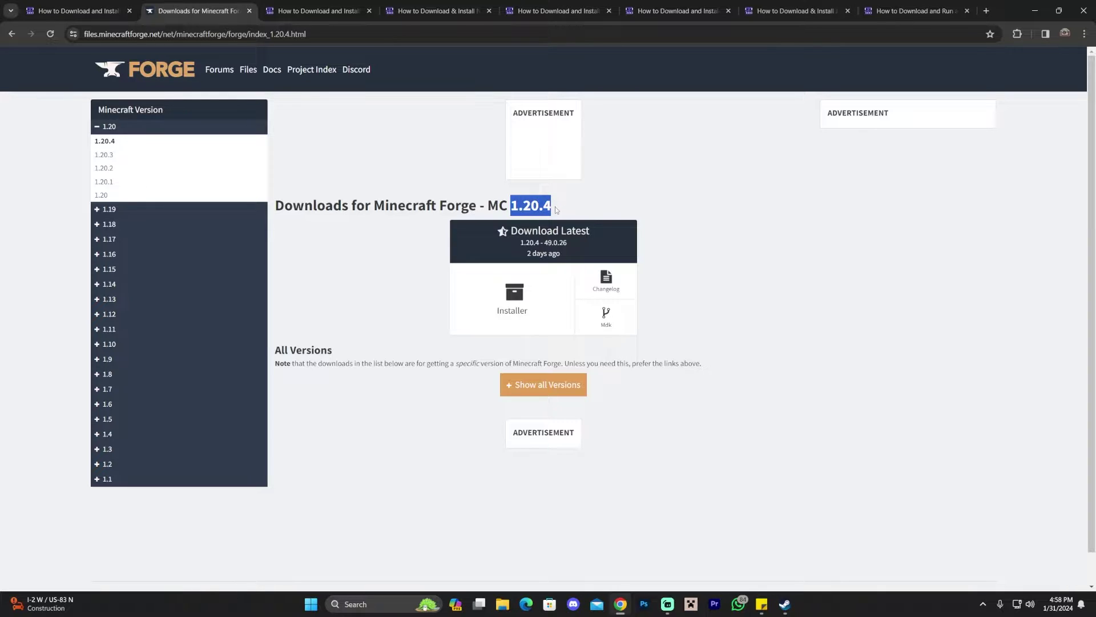
pyautogui.click(563, 210)
pyautogui.doubleClick(108, 140)
pyautogui.click(112, 140)
pyautogui.doubleClick(105, 141)
pyautogui.click(106, 141)
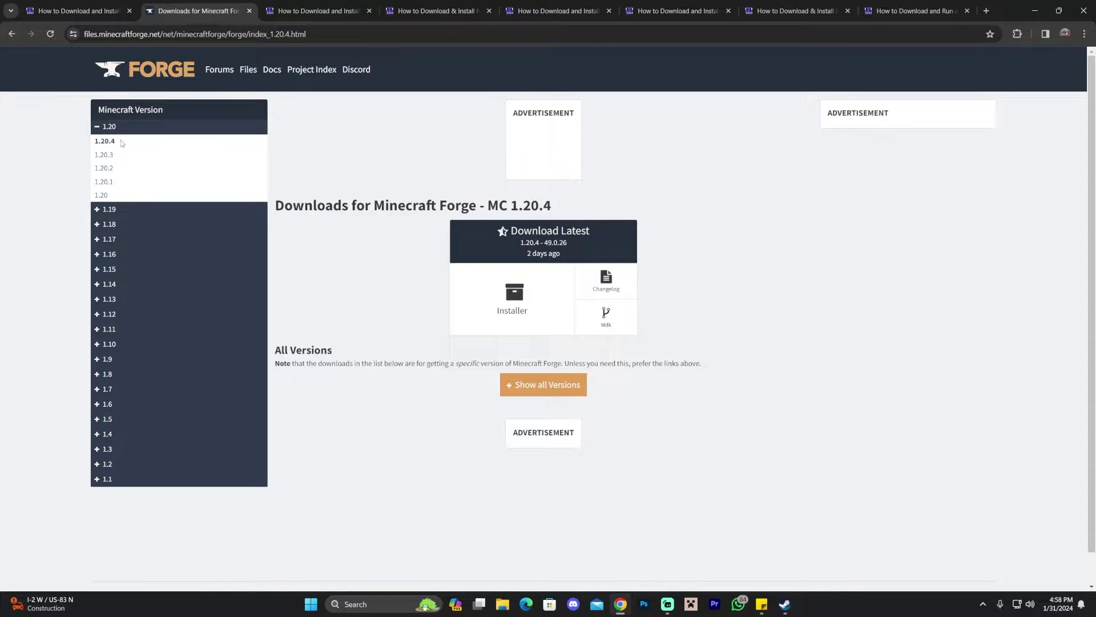
pyautogui.click(98, 126)
pyautogui.click(101, 130)
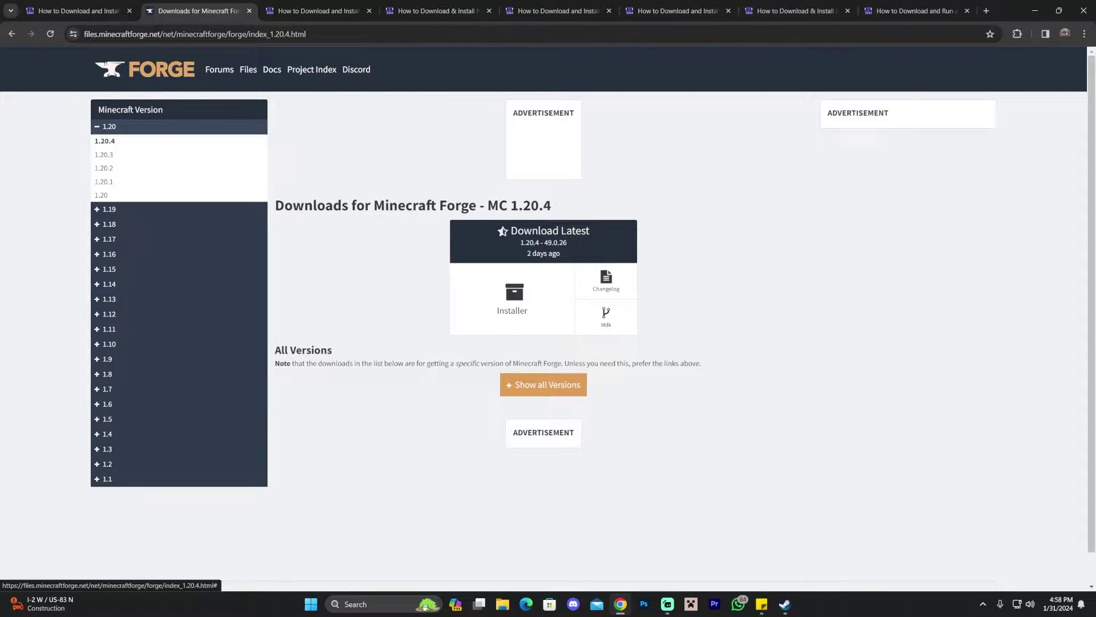
pyautogui.click(532, 303)
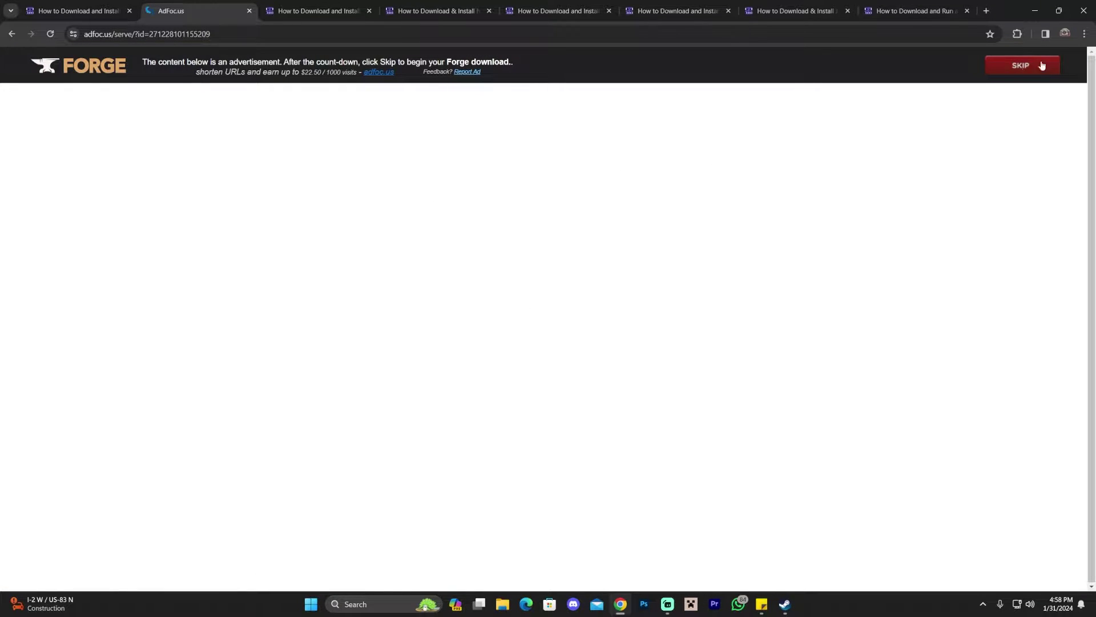
# Skip the ad, save the Forge installer jar, and copy it onto the desktop
pyautogui.click(1040, 66)
pyautogui.click(592, 421)
pyautogui.moveTo(999, 8); pyautogui.dragTo(966, 67)
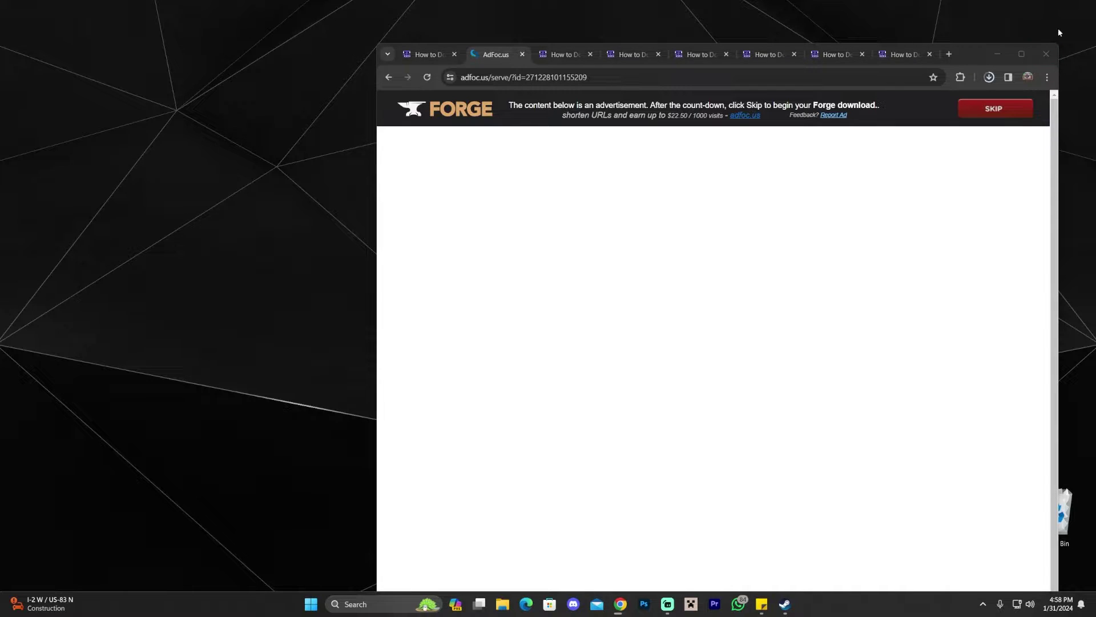
pyautogui.moveTo(942, 120); pyautogui.dragTo(189, 189)
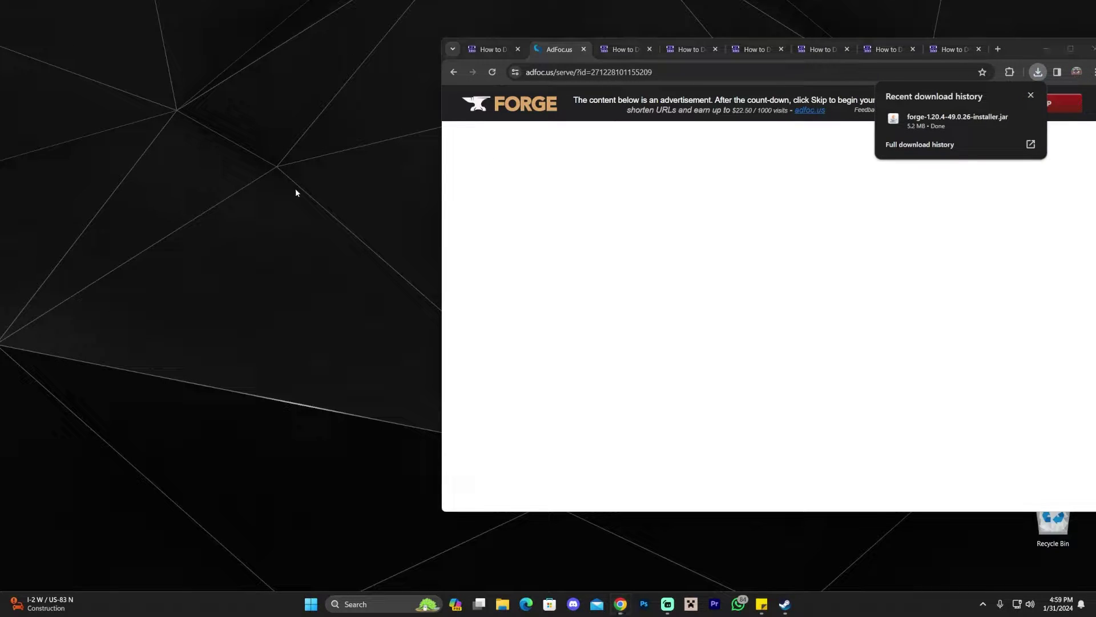
# Maximize Chrome and close the Forge guide and AdFoc.us ad tabs
pyautogui.moveTo(1028, 48); pyautogui.dragTo(899, 52)
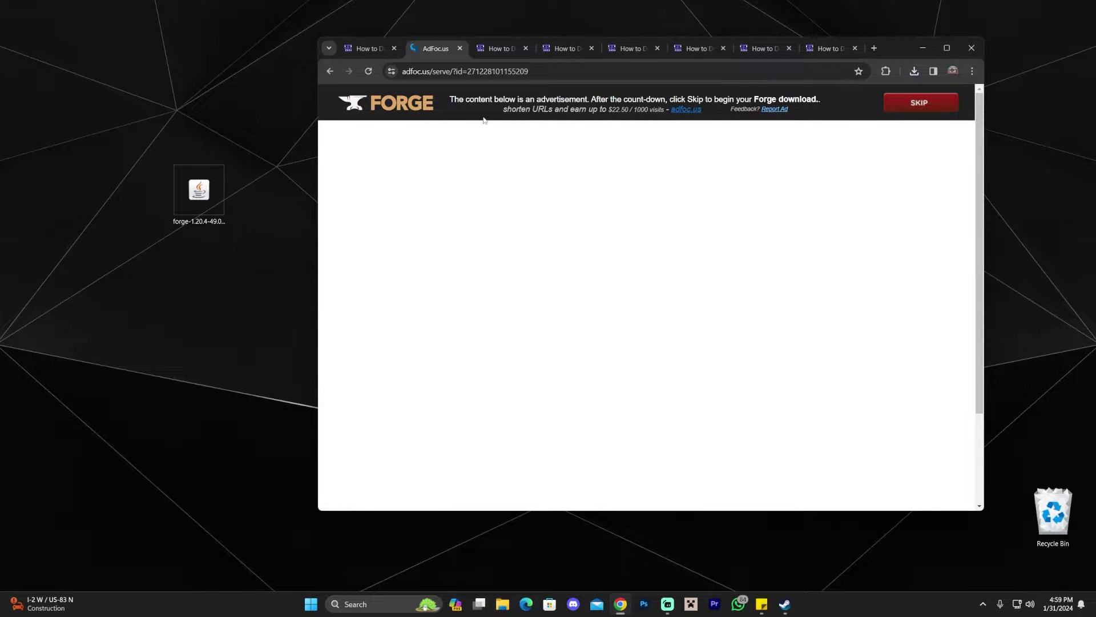
pyautogui.click(946, 49)
pyautogui.click(130, 11)
pyautogui.click(130, 11)
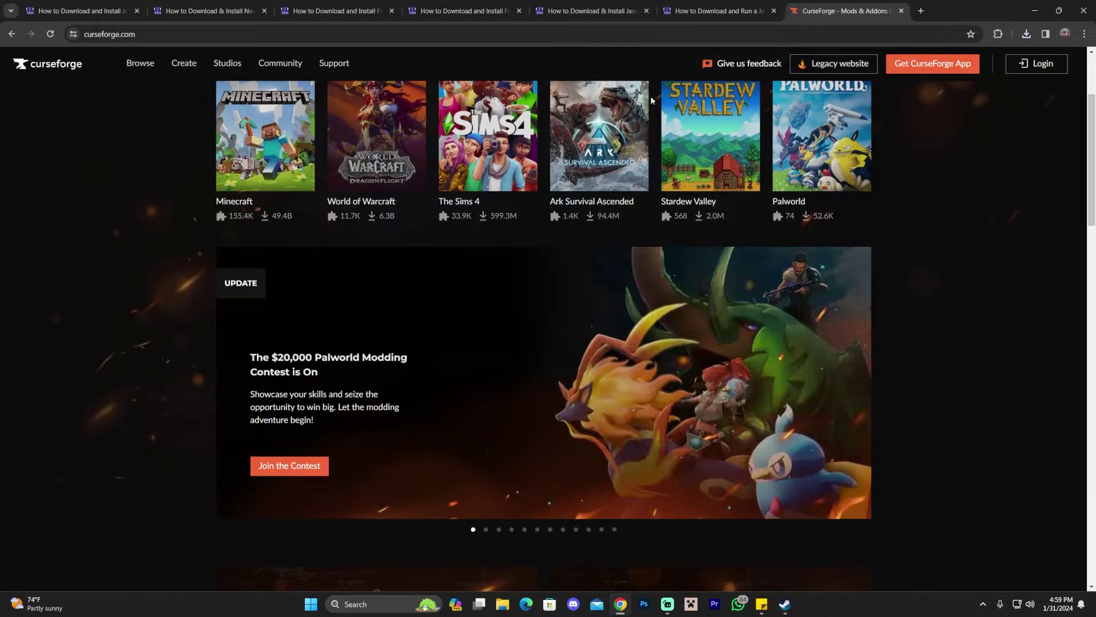
# Scroll the JourneyMap guide's introduction and check the CurseForge mods tab
pyautogui.scroll(-5, 279, 220)
pyautogui.scroll(5, 279, 220)
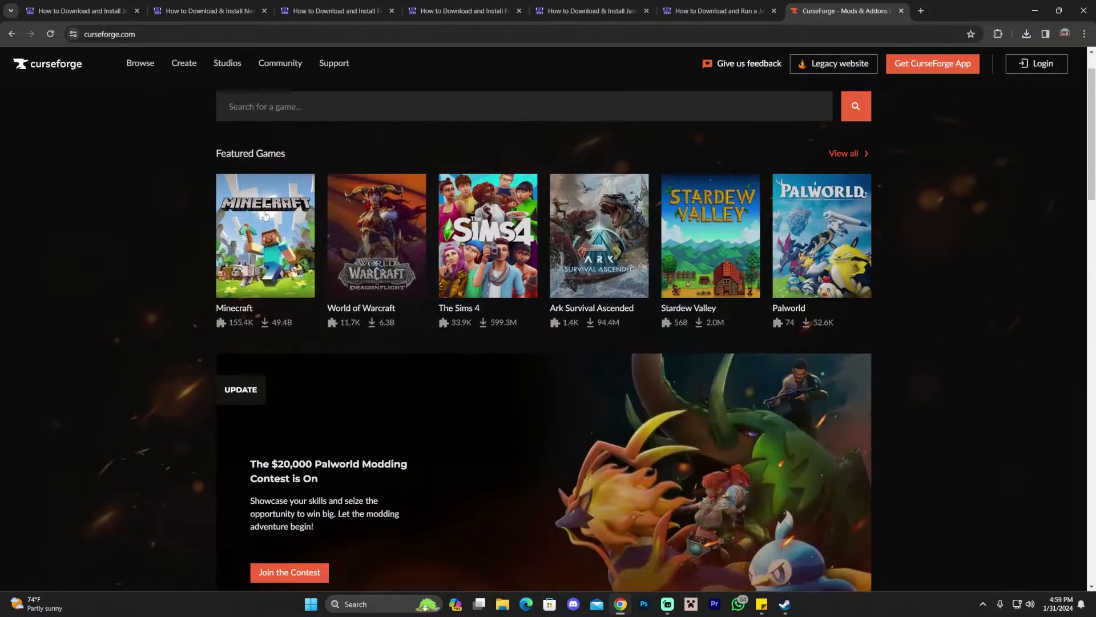
pyautogui.scroll(-10, 600, 229)
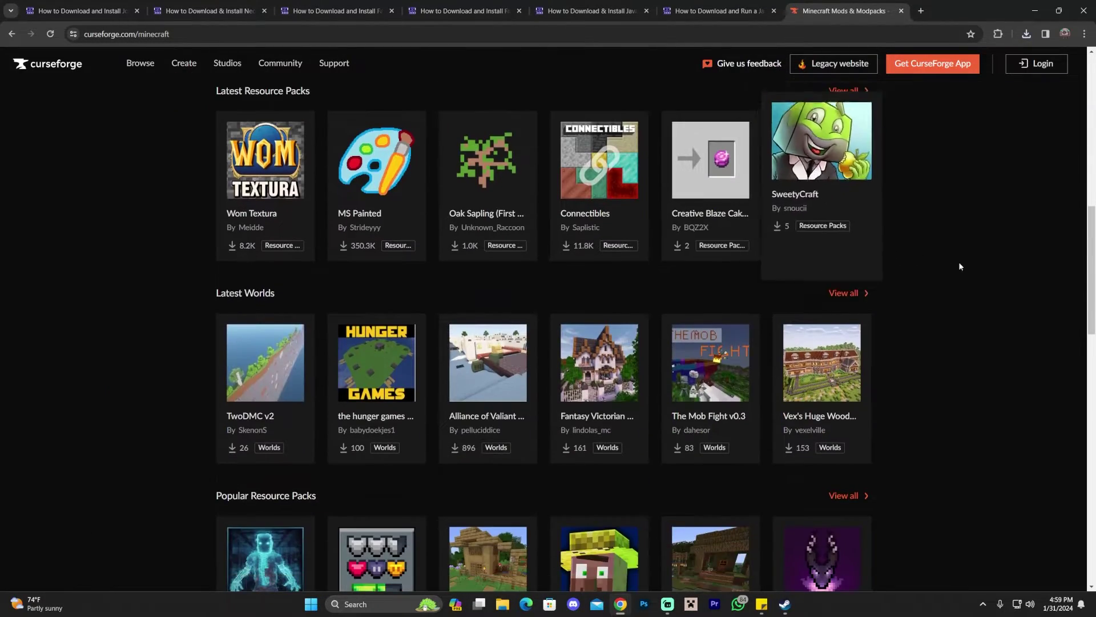
pyautogui.scroll(7, 971, 257)
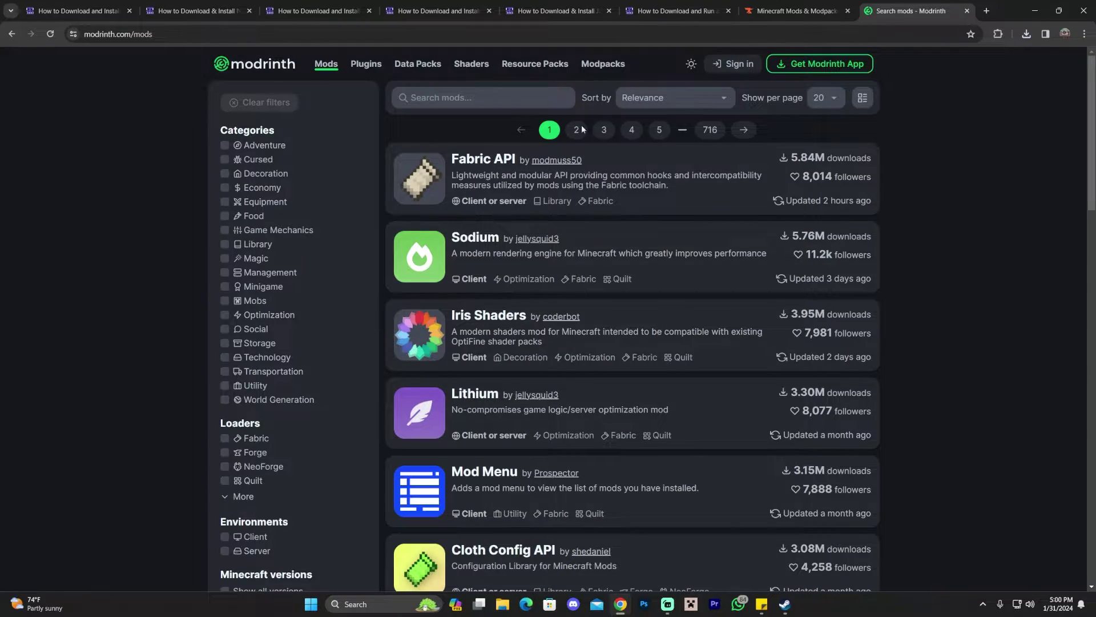
pyautogui.scroll(-10, 633, 320)
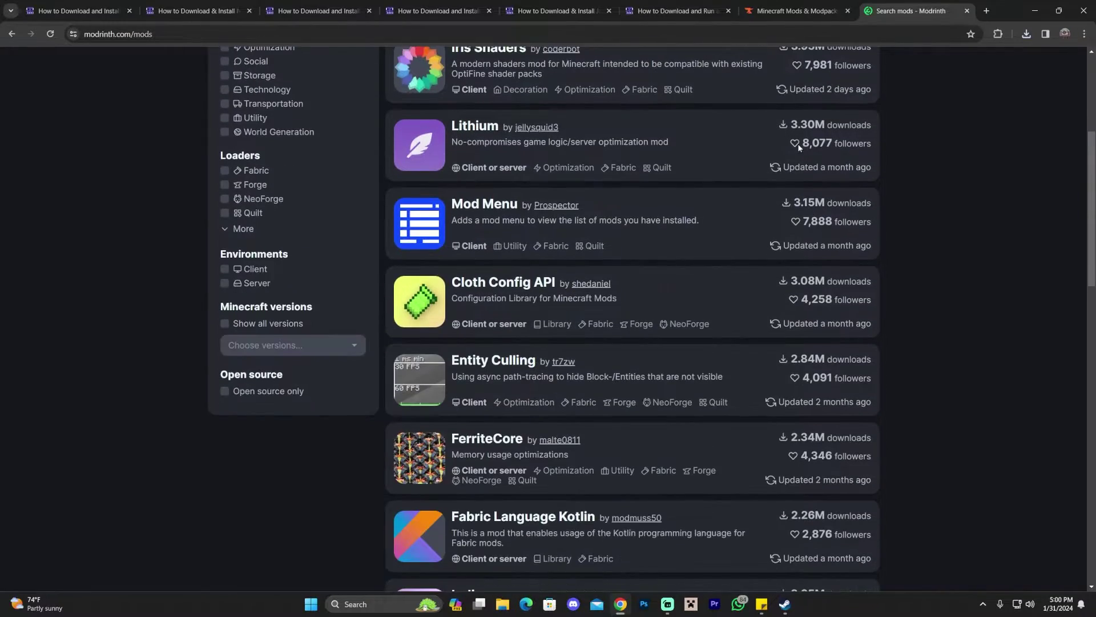
pyautogui.scroll(10, 903, 211)
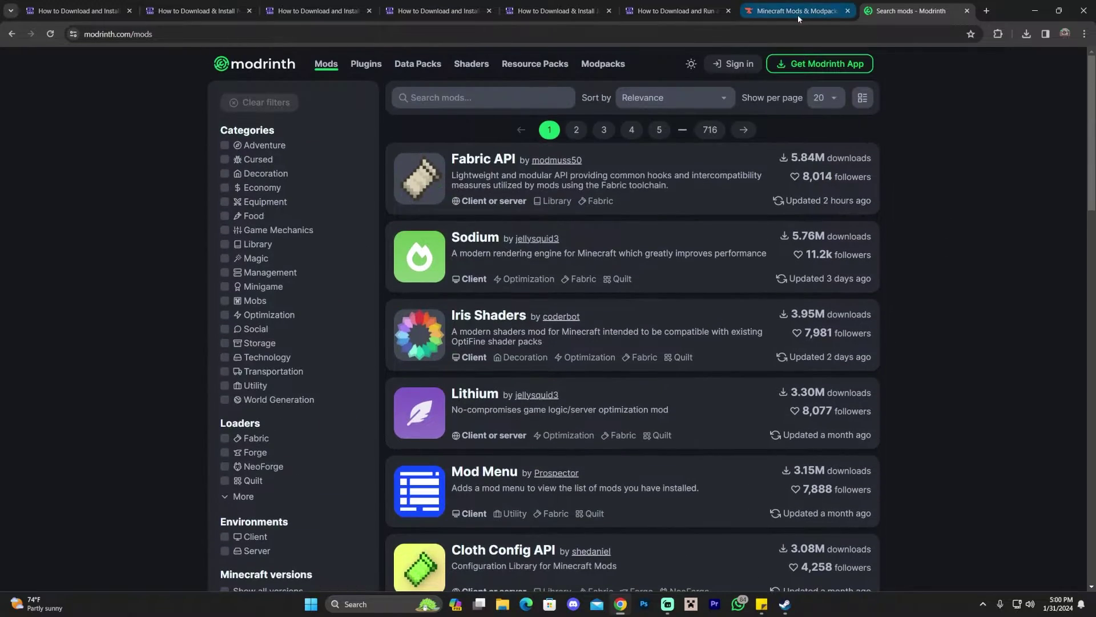
pyautogui.click(793, 12)
pyautogui.scroll(-6, 814, 215)
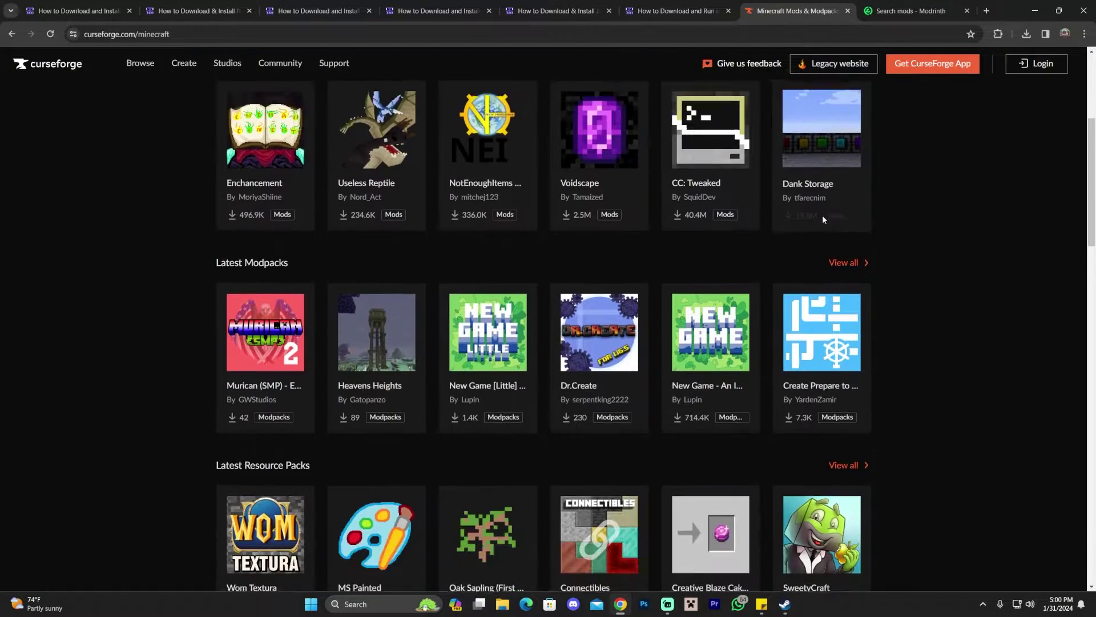
pyautogui.scroll(8, 904, 224)
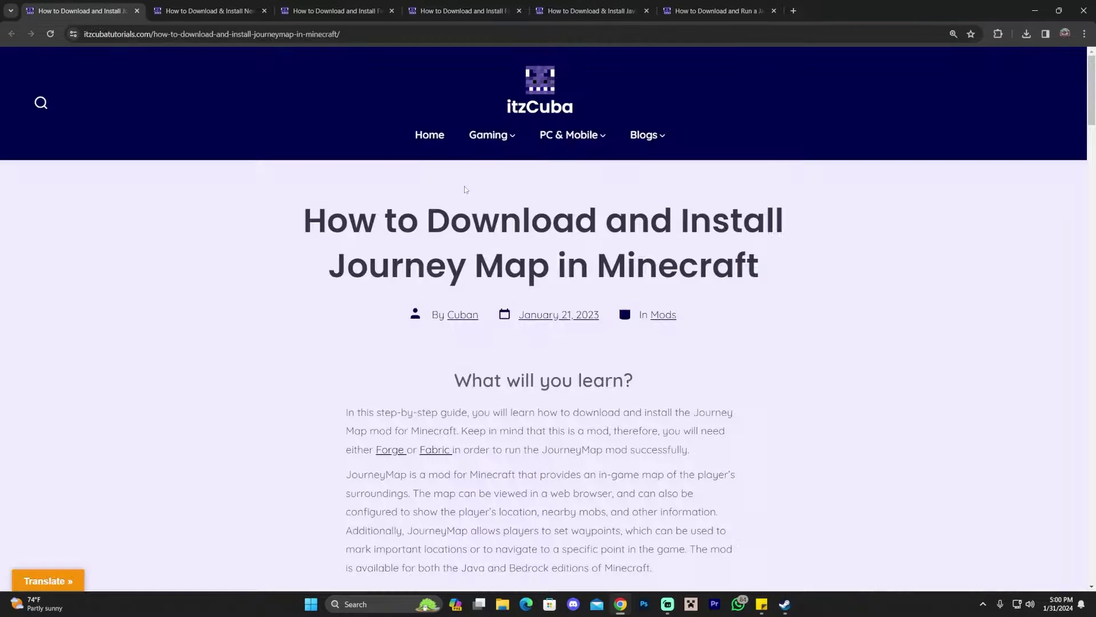
pyautogui.moveTo(322, 211); pyautogui.dragTo(767, 243)
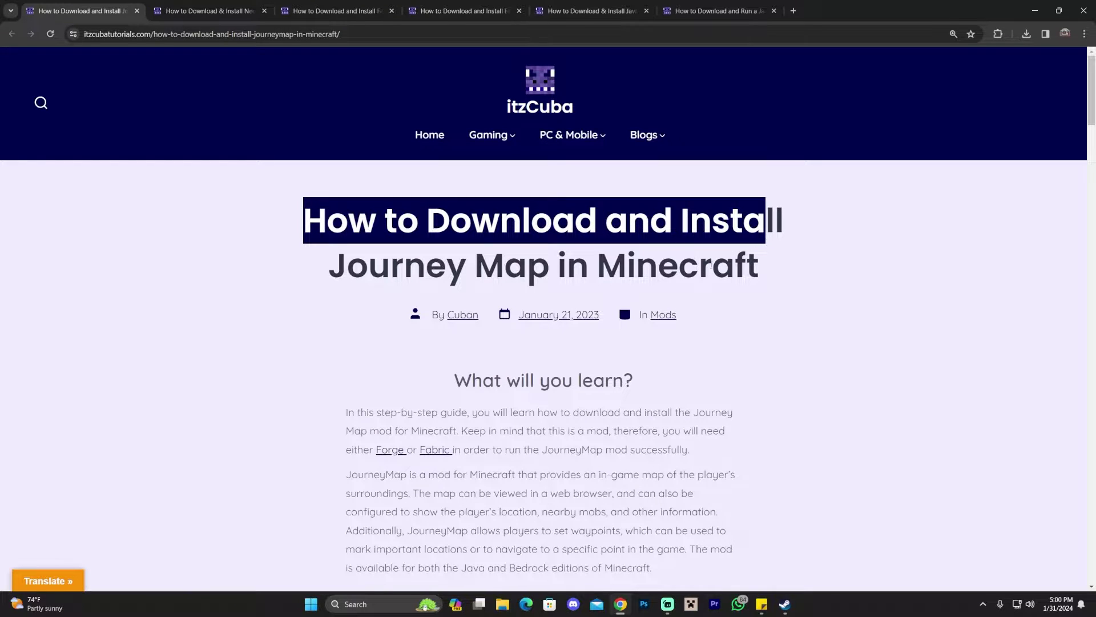
pyautogui.click(707, 265)
# Scroll down to the Guide section and Step 1's JourneyMap download image
pyautogui.scroll(-20, 793, 262)
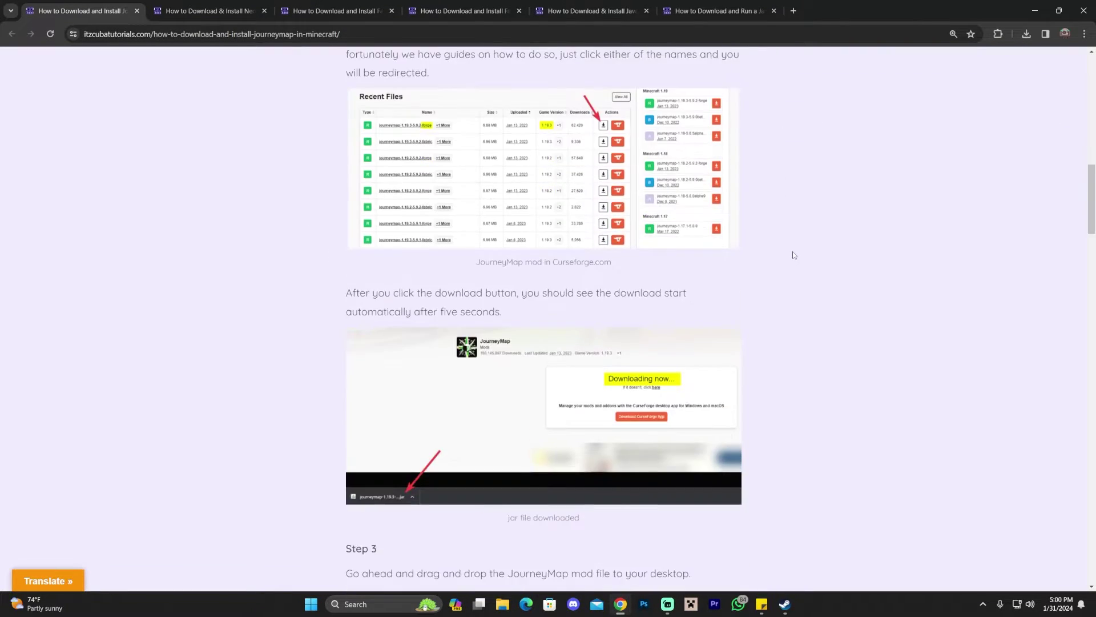
pyautogui.scroll(20, 805, 264)
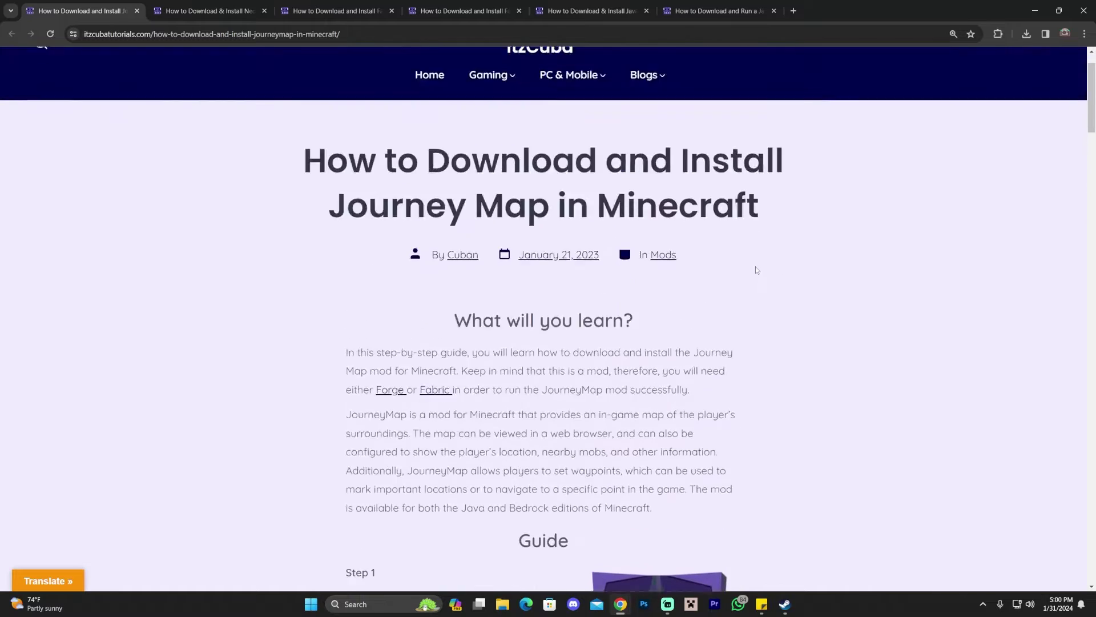
pyautogui.scroll(-2, 771, 306)
pyautogui.scroll(2, 762, 302)
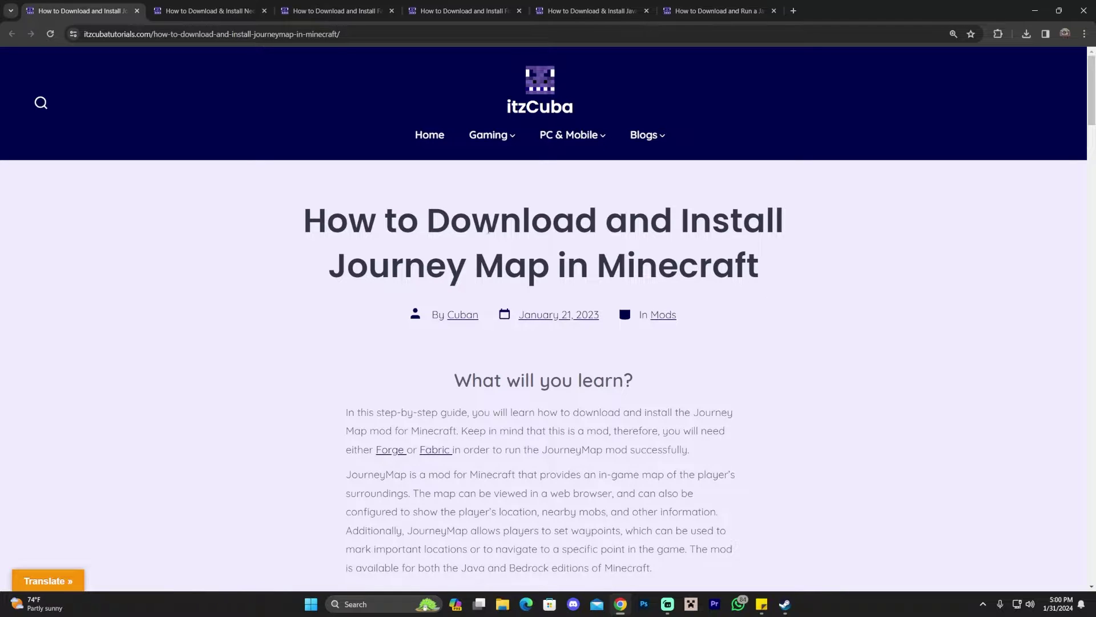
pyautogui.scroll(-2, 514, 217)
pyautogui.moveTo(331, 150); pyautogui.dragTo(549, 161)
pyautogui.click(663, 266)
pyautogui.scroll(-7, 685, 251)
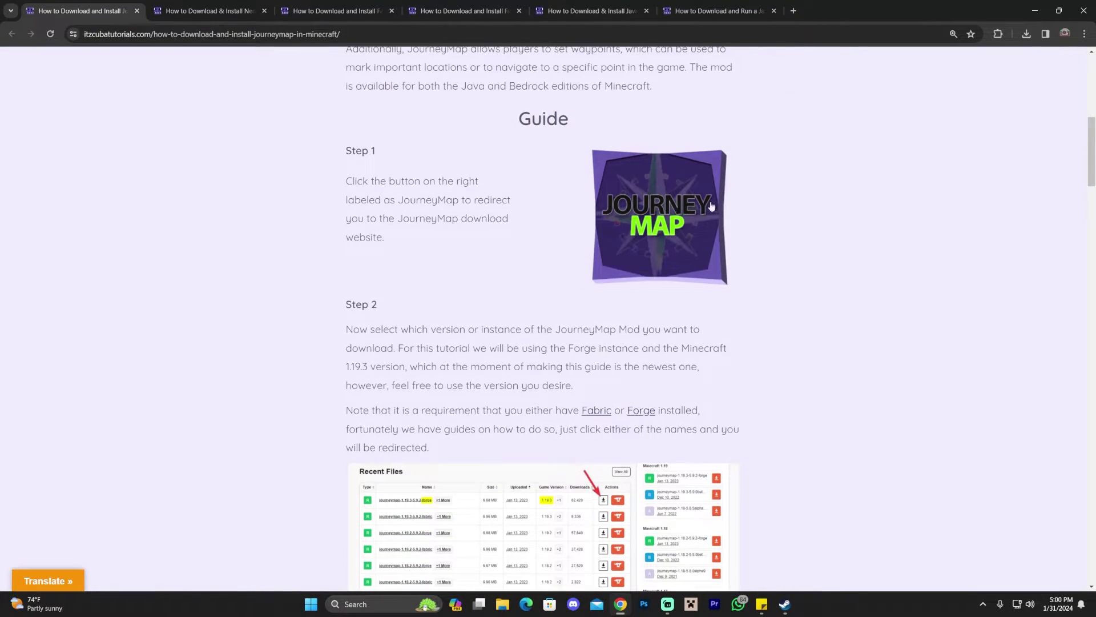
pyautogui.scroll(3, 657, 274)
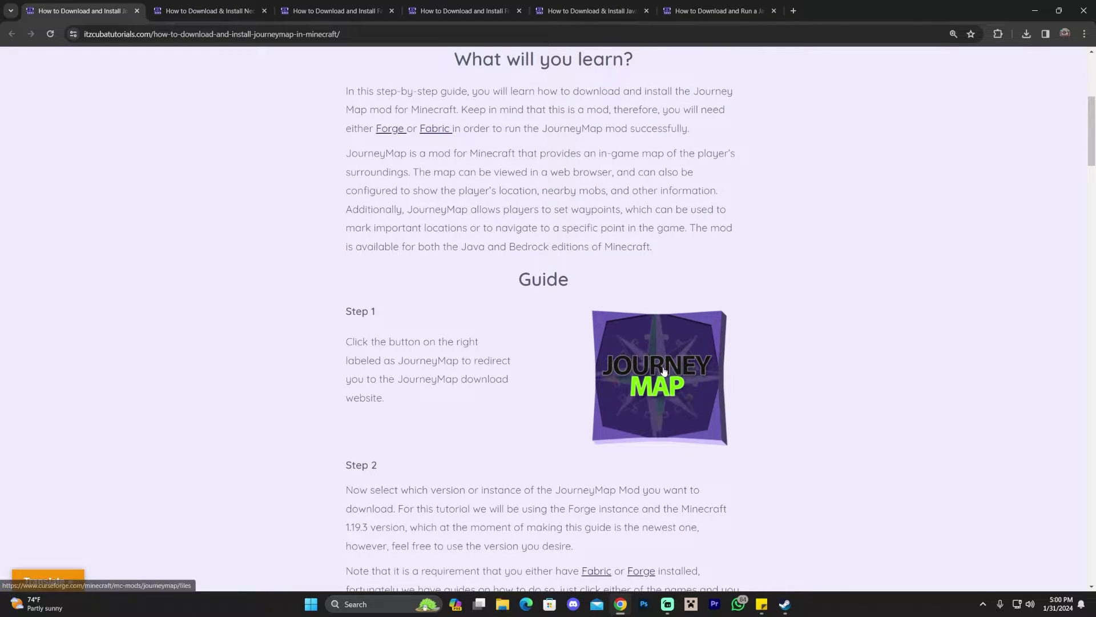
# Open the JourneyMap CurseForge files page and shrink Chrome to reveal the desktop
pyautogui.click(633, 341)
pyautogui.scroll(-4, 517, 204)
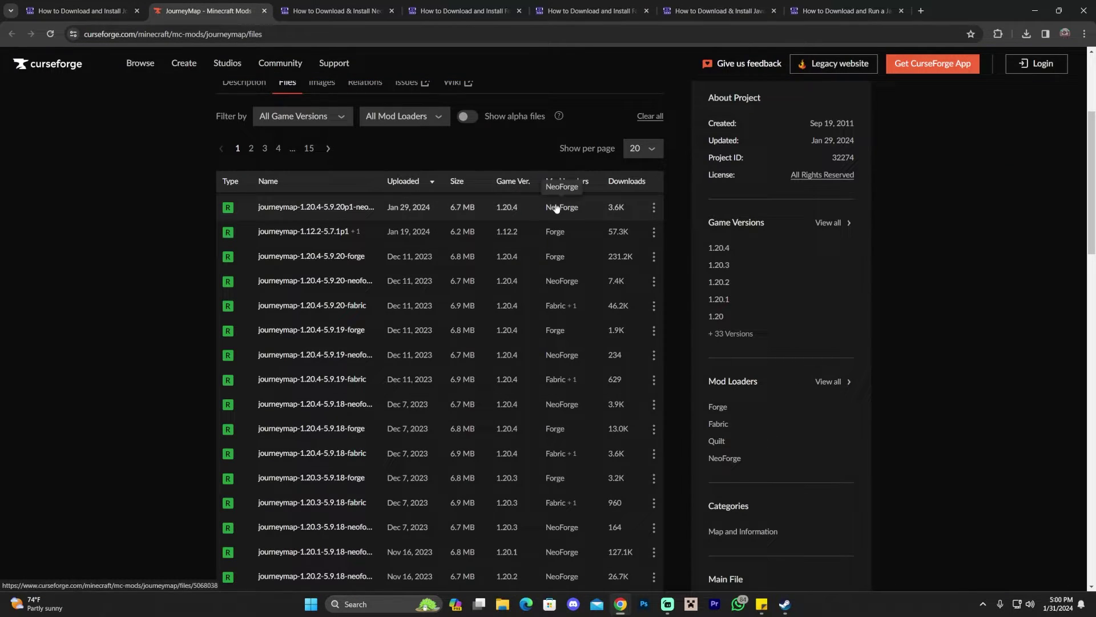
pyautogui.moveTo(1016, 9); pyautogui.dragTo(966, 86)
pyautogui.scroll(-1, 849, 165)
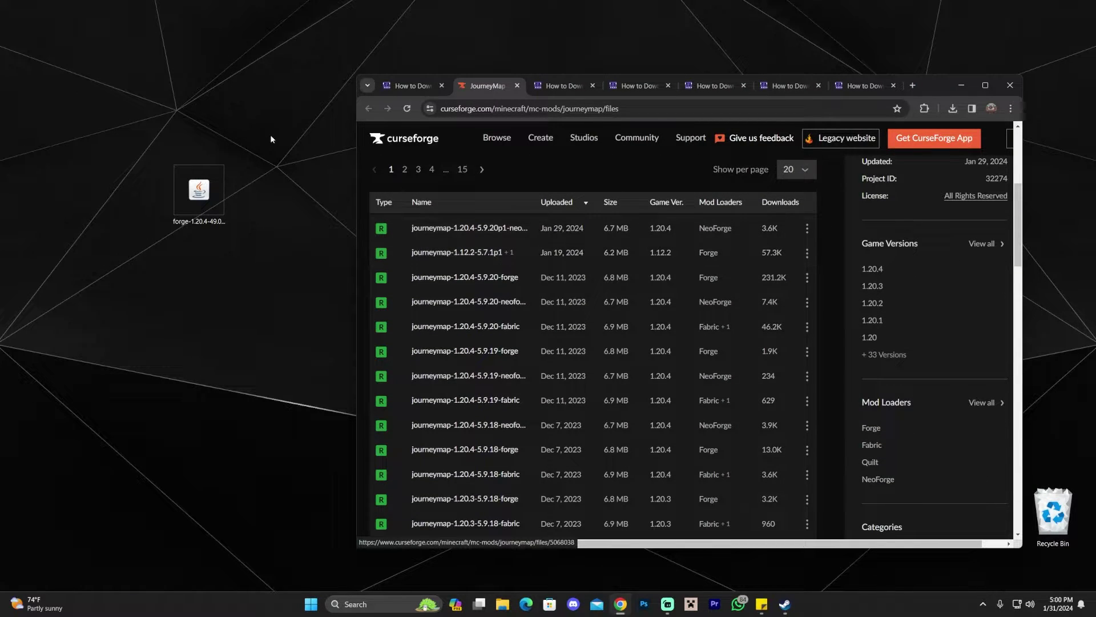
pyautogui.click(198, 194)
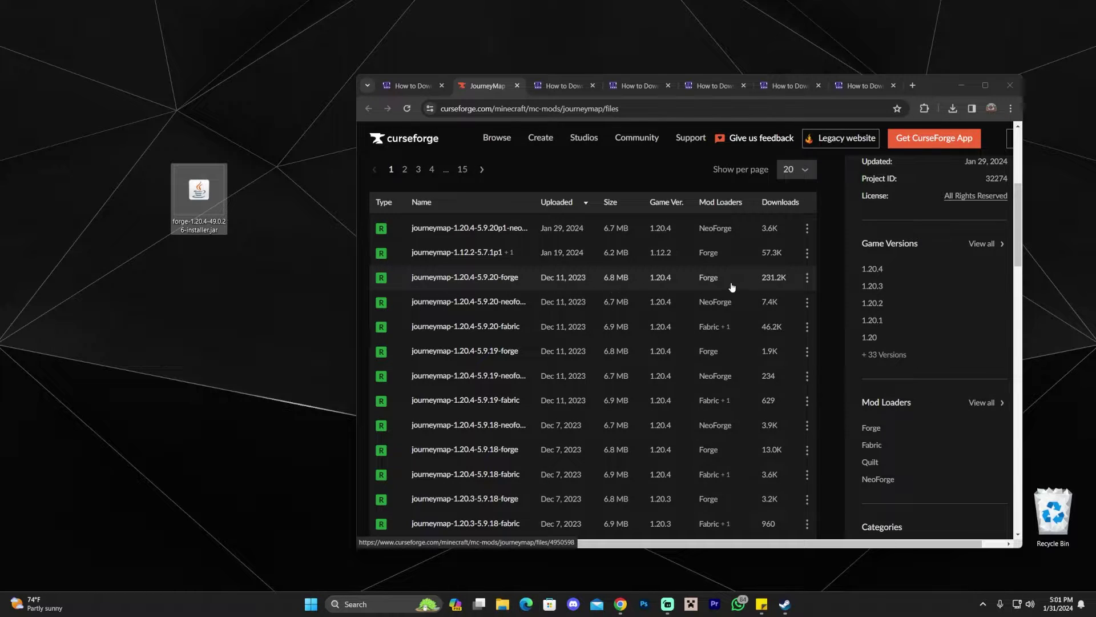
# Download journeymap-1.20.4-5.9.20-forge.jar and drag it onto the desktop beside the installer
pyautogui.click(806, 280)
pyautogui.click(779, 321)
pyautogui.moveTo(931, 86); pyautogui.dragTo(968, 46)
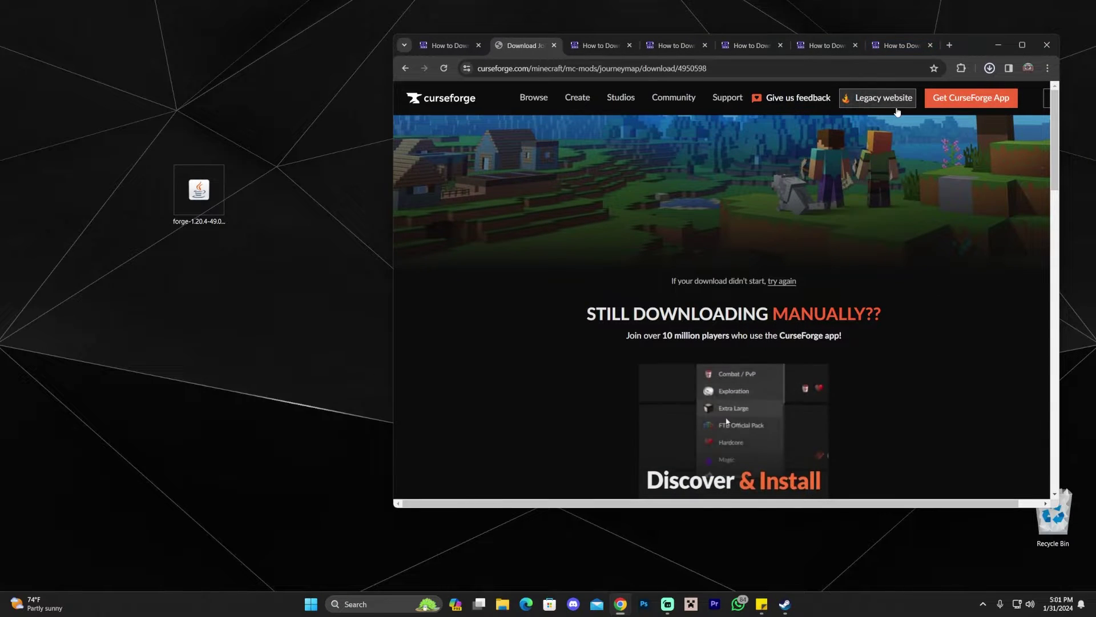
pyautogui.click(989, 68)
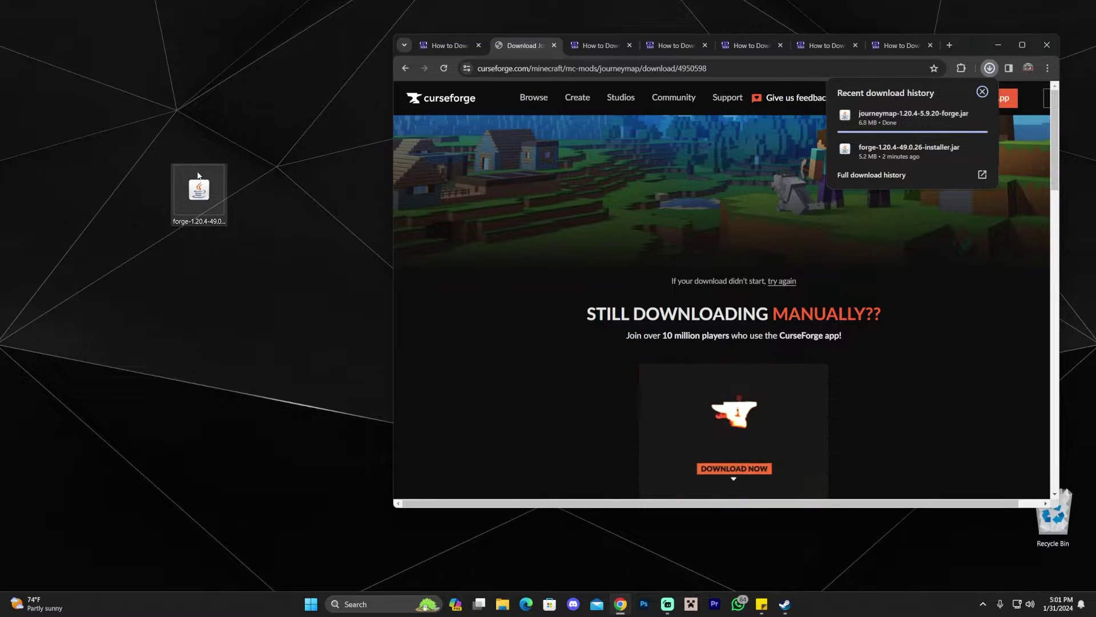
pyautogui.moveTo(913, 117); pyautogui.dragTo(549, 270)
pyautogui.click(389, 224)
pyautogui.moveTo(389, 224); pyautogui.dragTo(562, 286)
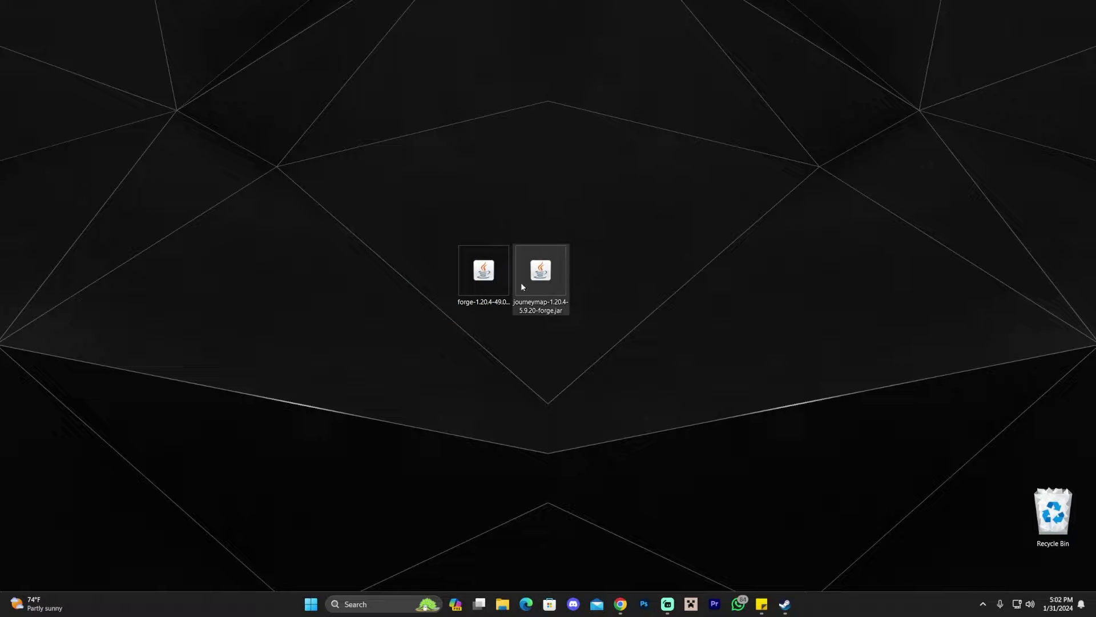
# Move the JourneyMap jar up-right, away from the Forge installer
pyautogui.moveTo(520, 285); pyautogui.dragTo(577, 205)
pyautogui.click(481, 278)
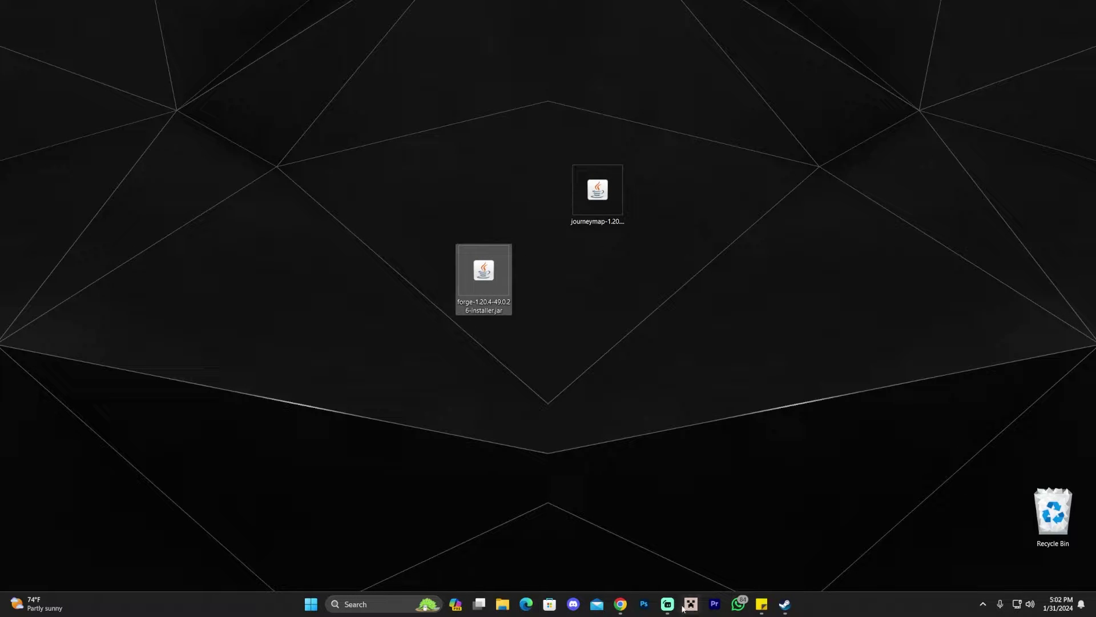
pyautogui.click(542, 300)
pyautogui.moveTo(567, 375); pyautogui.dragTo(454, 261)
pyautogui.click(553, 286)
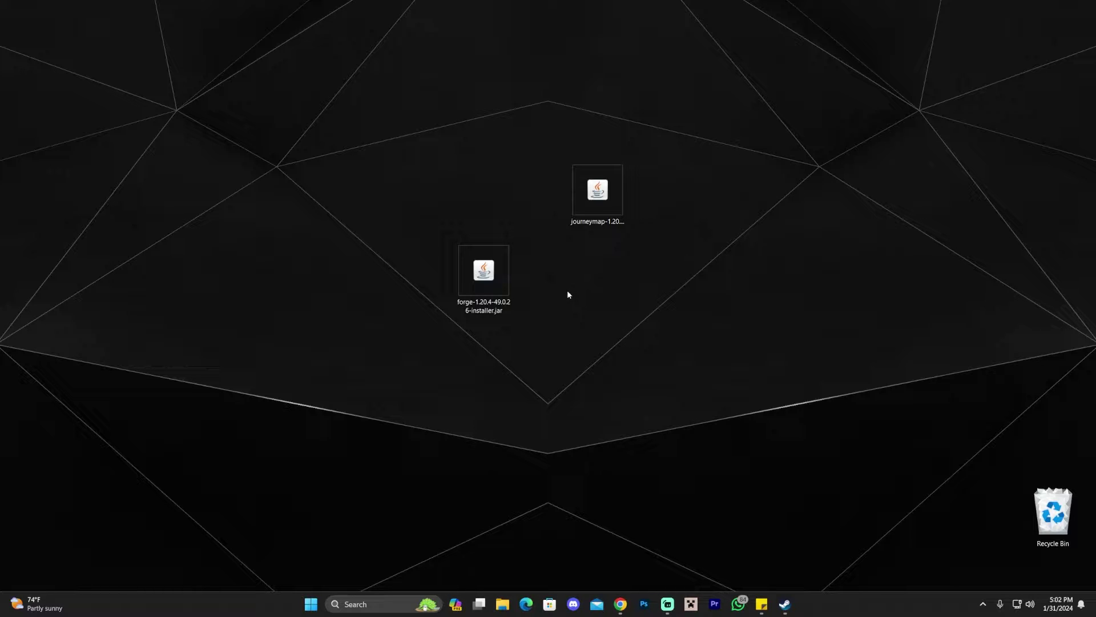
# Run forge-1.20.4-49.0.26-installer.jar, then return to Chrome
pyautogui.moveTo(587, 323); pyautogui.dragTo(455, 244)
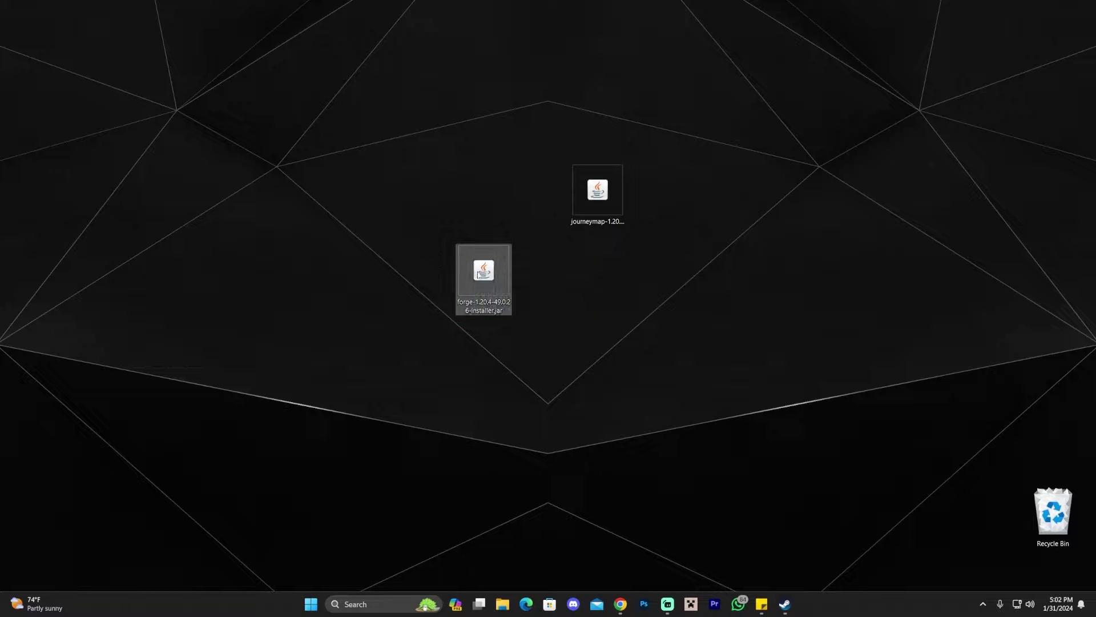
pyautogui.click(565, 296)
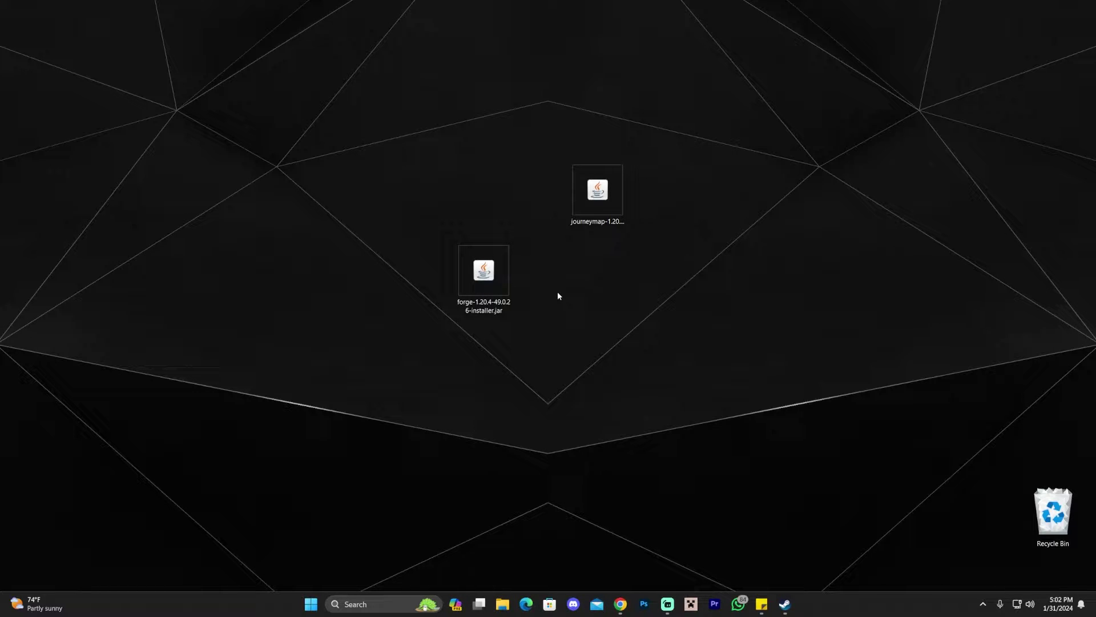
pyautogui.click(491, 278)
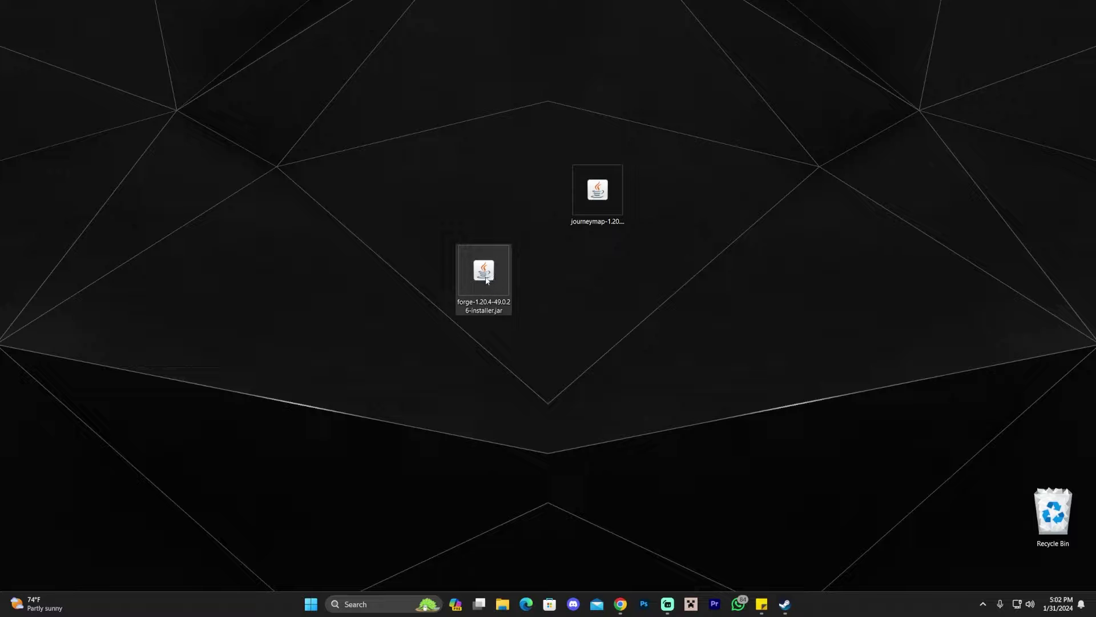
pyautogui.doubleClick(488, 278)
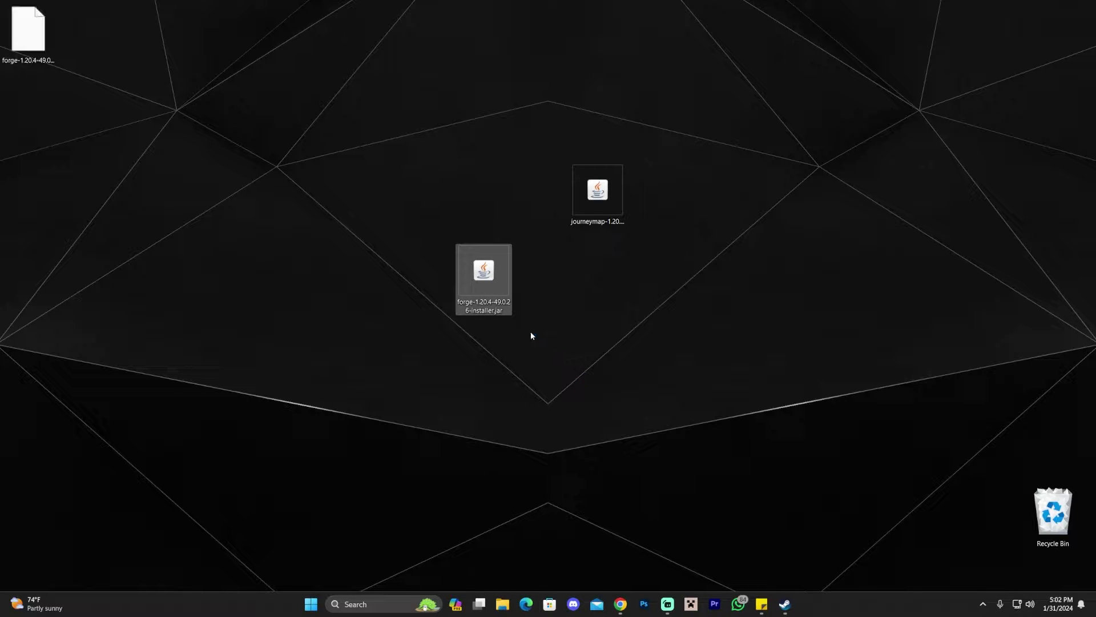
pyautogui.hotkey('alt', 'Tab')
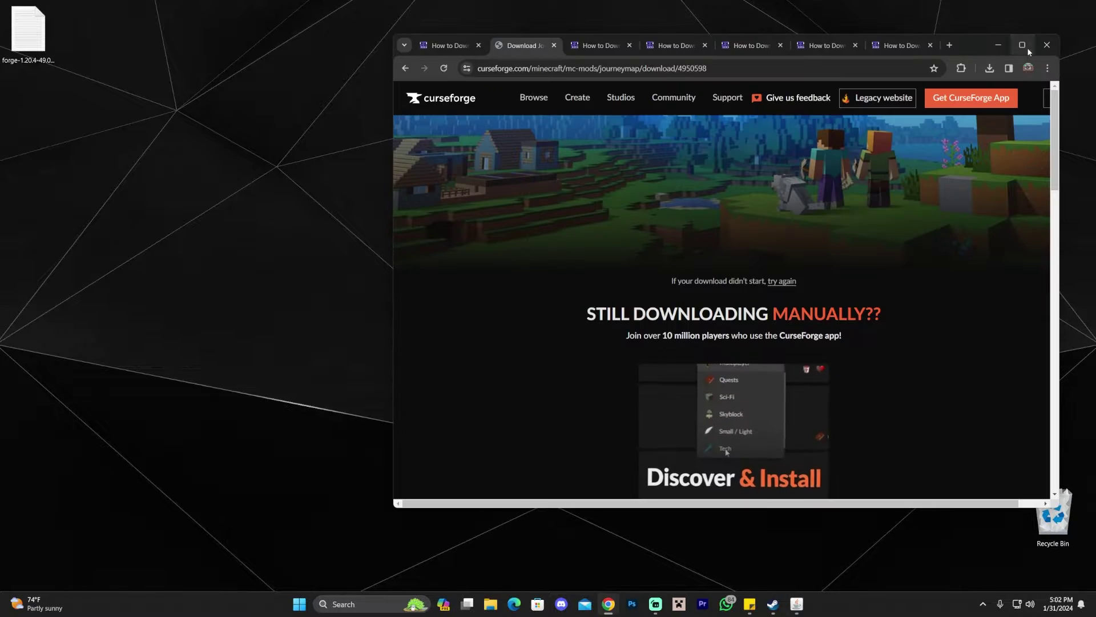
# Maximize Chrome, close the Download JourneyMap tab, and go to the Java 17 guide
pyautogui.click(1025, 46)
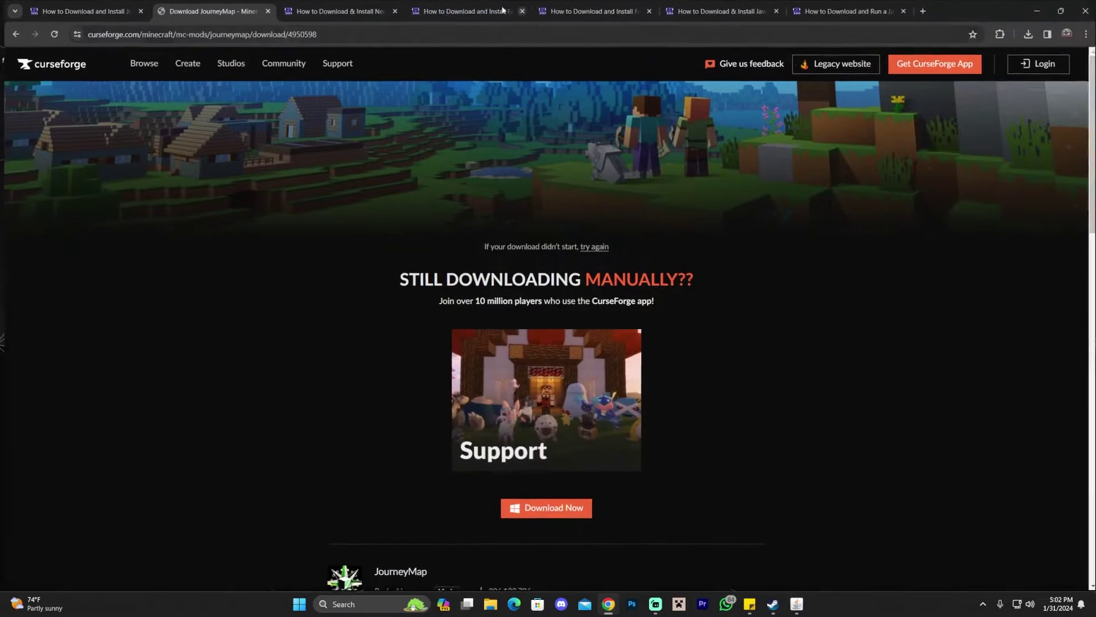
pyautogui.click(268, 10)
pyautogui.click(607, 10)
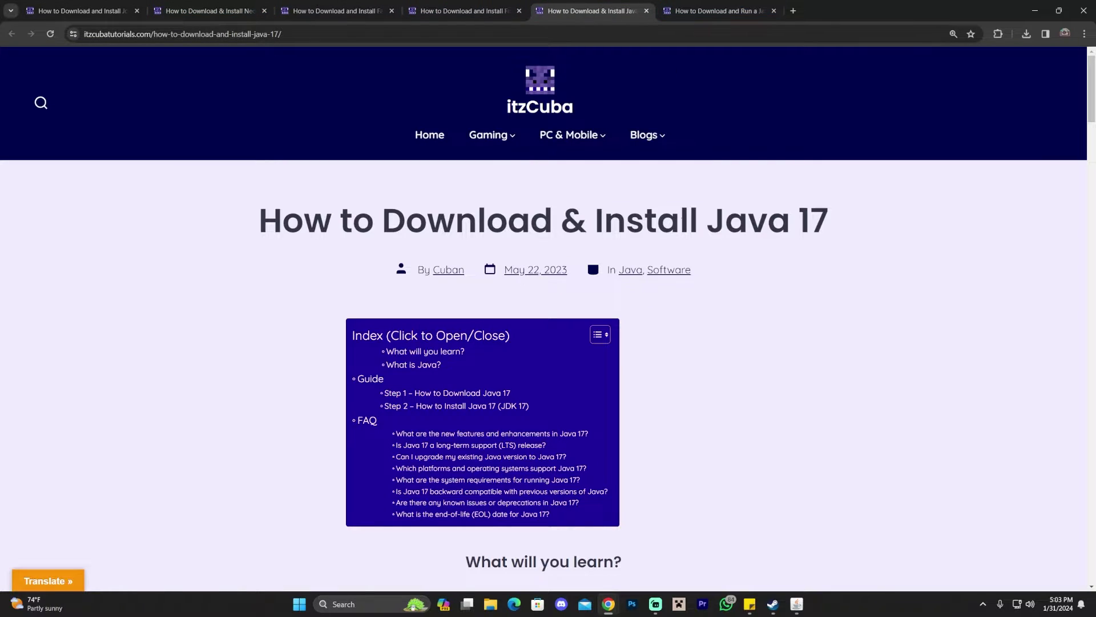
# Toggle the Java 17 guide's Index, then minimise Chrome
pyautogui.scroll(-1, 679, 207)
pyautogui.scroll(1, 778, 257)
pyautogui.click(600, 335)
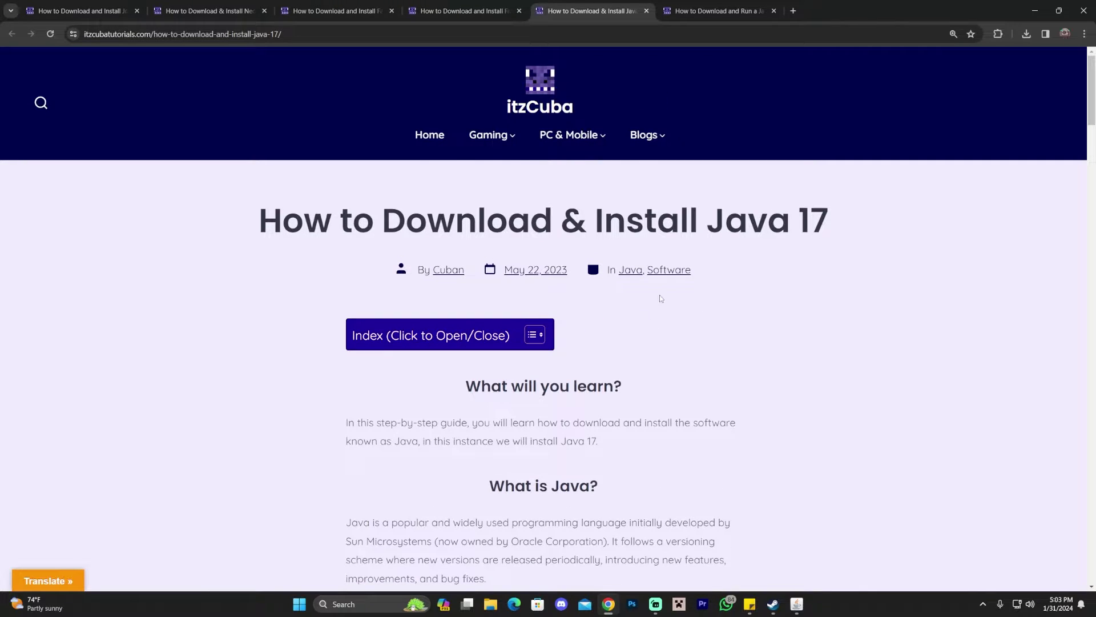
pyautogui.click(532, 336)
pyautogui.moveTo(626, 220); pyautogui.dragTo(829, 226)
pyautogui.click(830, 225)
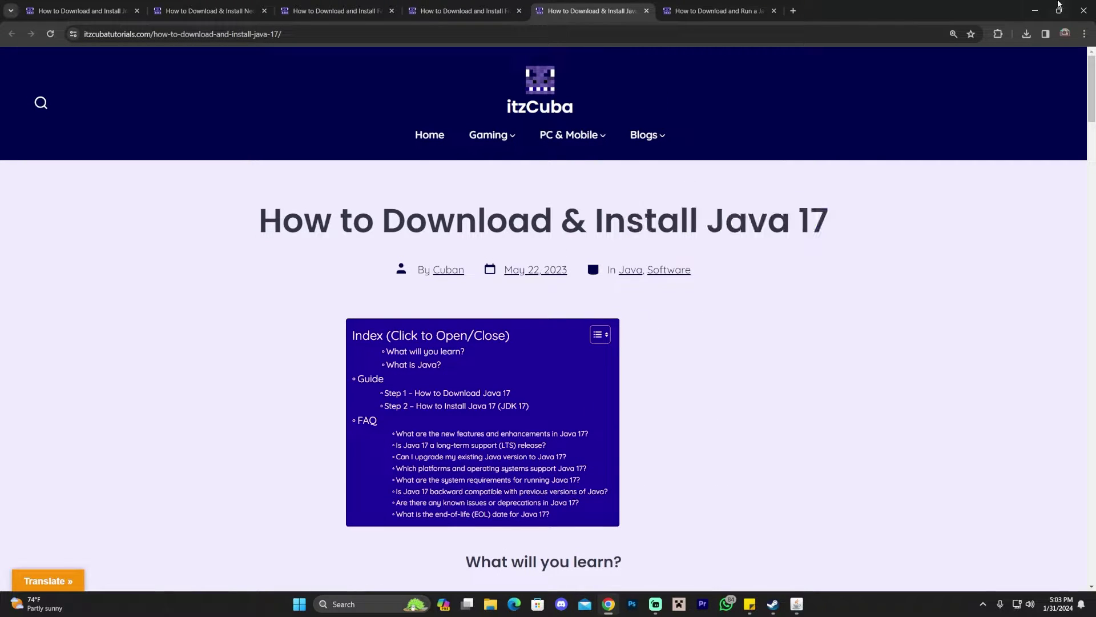
pyautogui.click(1058, 10)
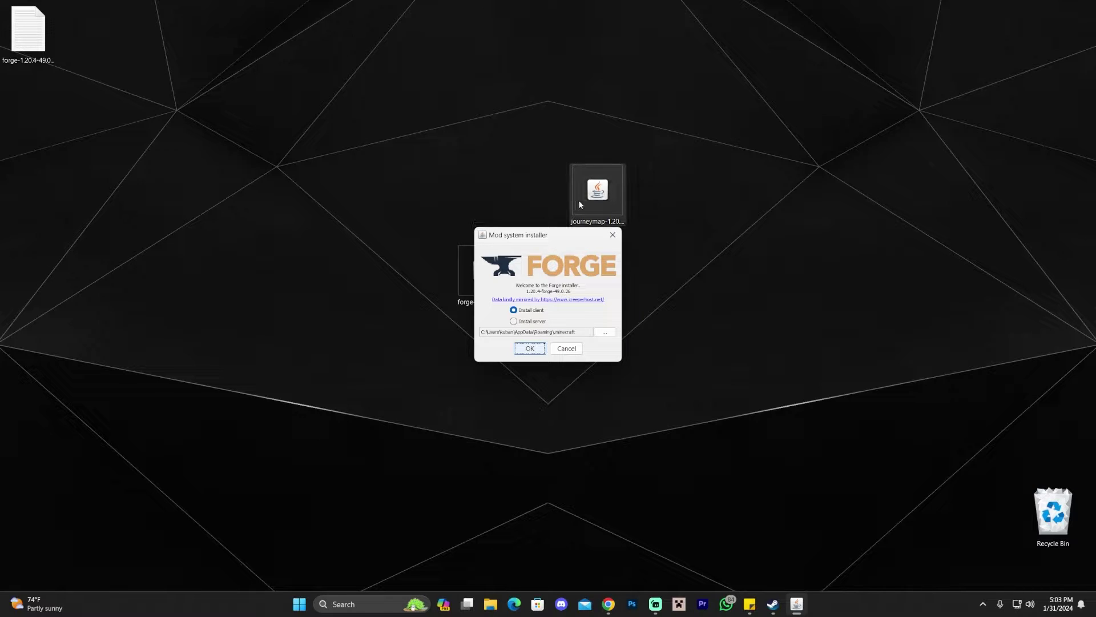
pyautogui.moveTo(618, 198); pyautogui.dragTo(617, 117)
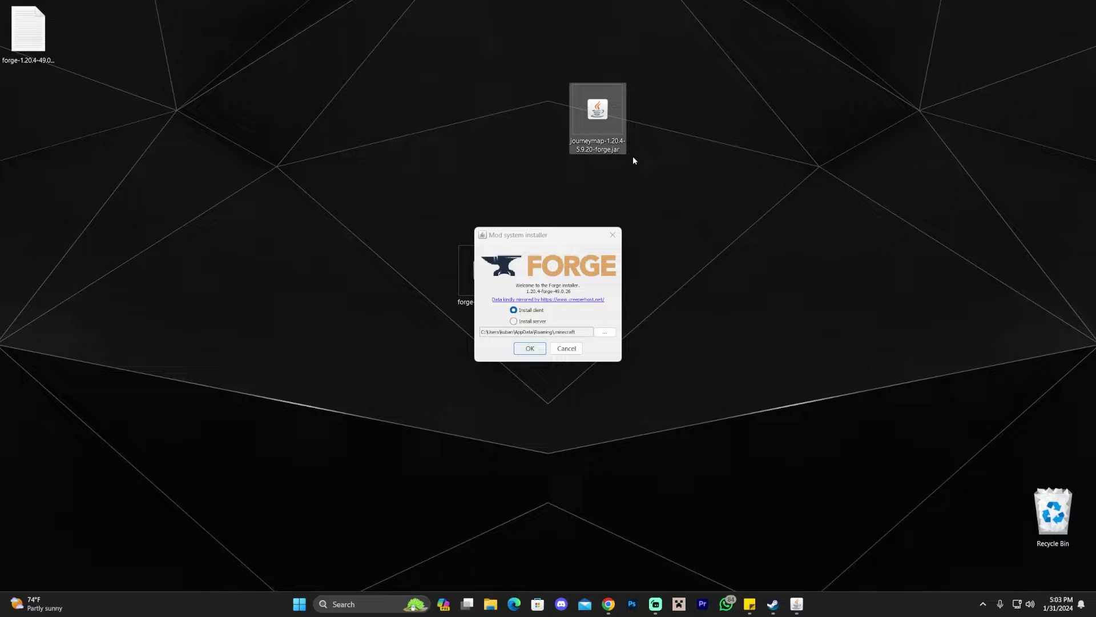
pyautogui.moveTo(608, 604)
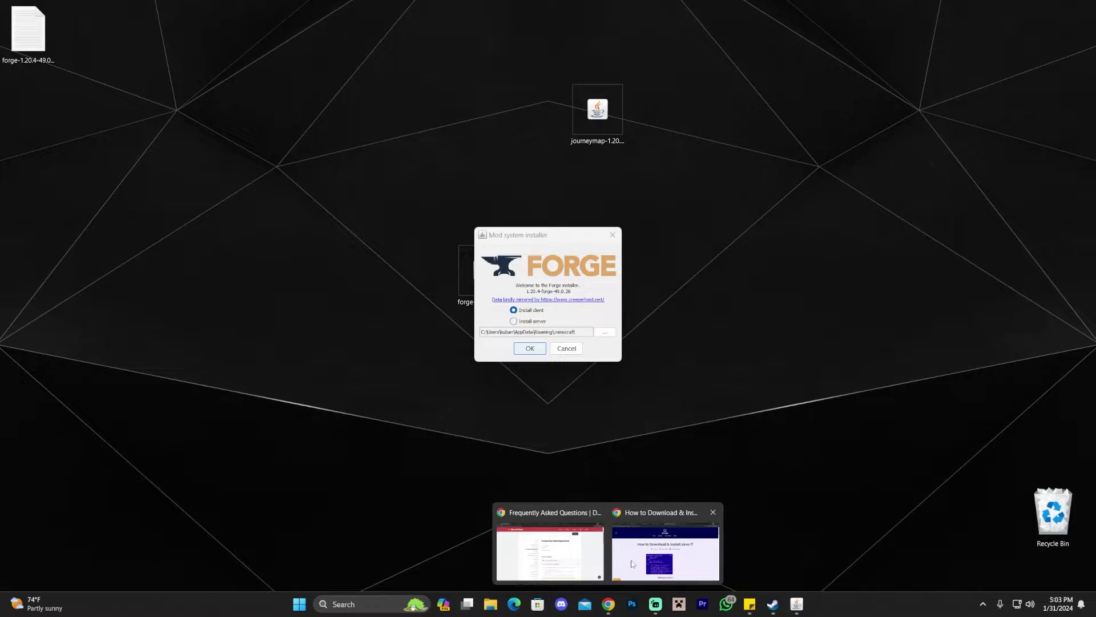
# Restore Chrome and scroll through the Java 17 install guide
pyautogui.click(666, 549)
pyautogui.moveTo(849, 229); pyautogui.dragTo(698, 229)
pyautogui.click(697, 228)
pyautogui.scroll(-15, 696, 230)
pyautogui.scroll(-20, 696, 230)
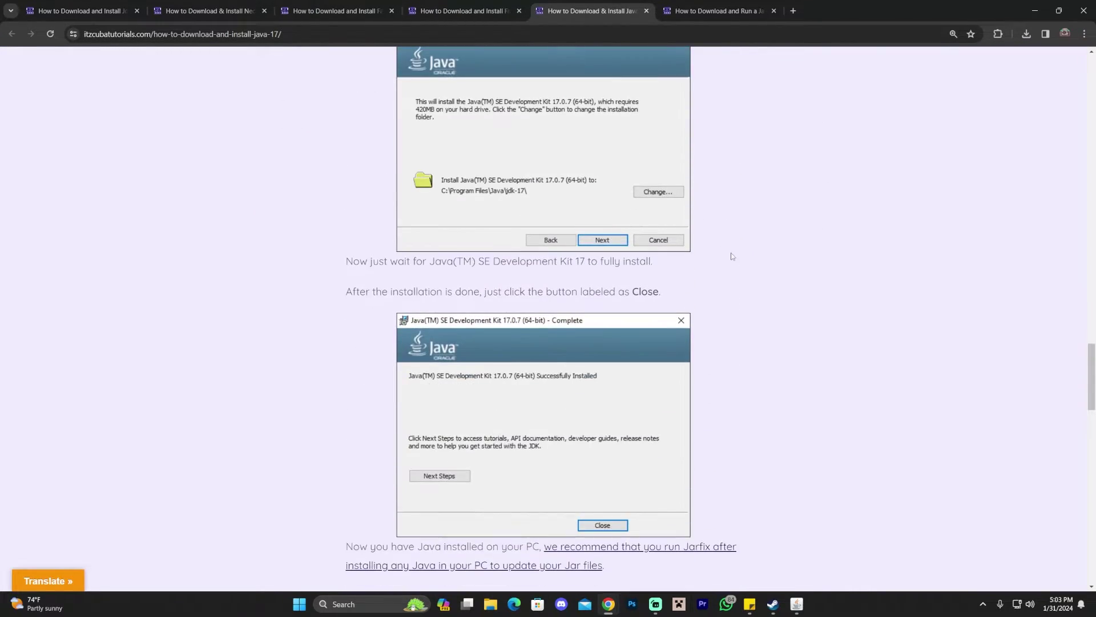
pyautogui.scroll(-10, 742, 249)
pyautogui.scroll(20, 1057, 125)
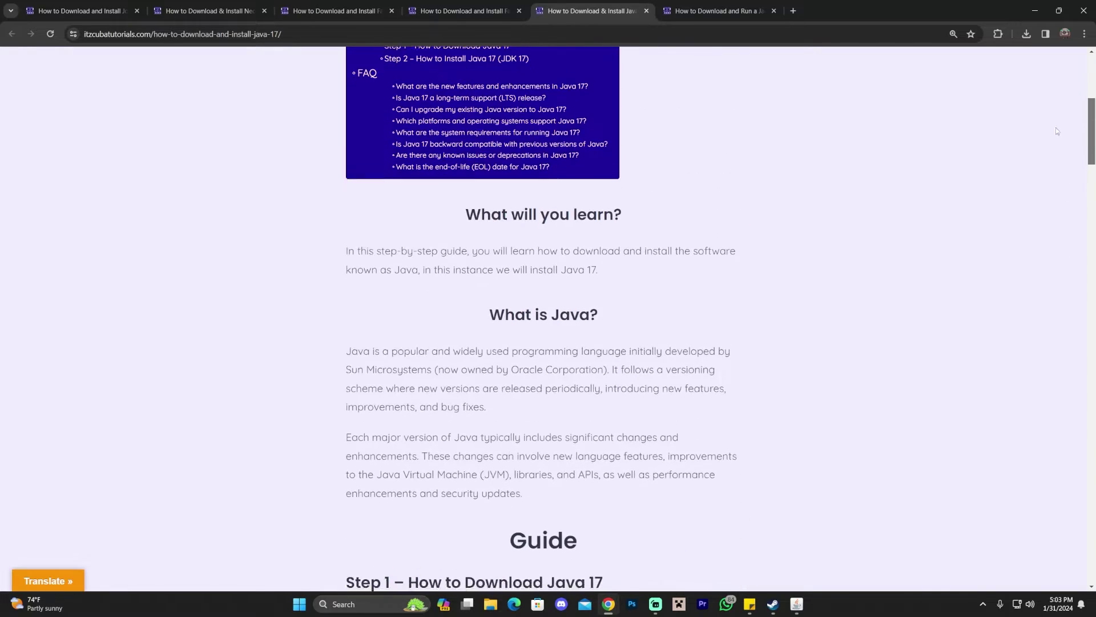
pyautogui.scroll(-13, 454, 177)
pyautogui.scroll(-10, 565, 201)
pyautogui.scroll(-15, 612, 210)
pyautogui.scroll(-4, 607, 325)
pyautogui.scroll(6, 615, 181)
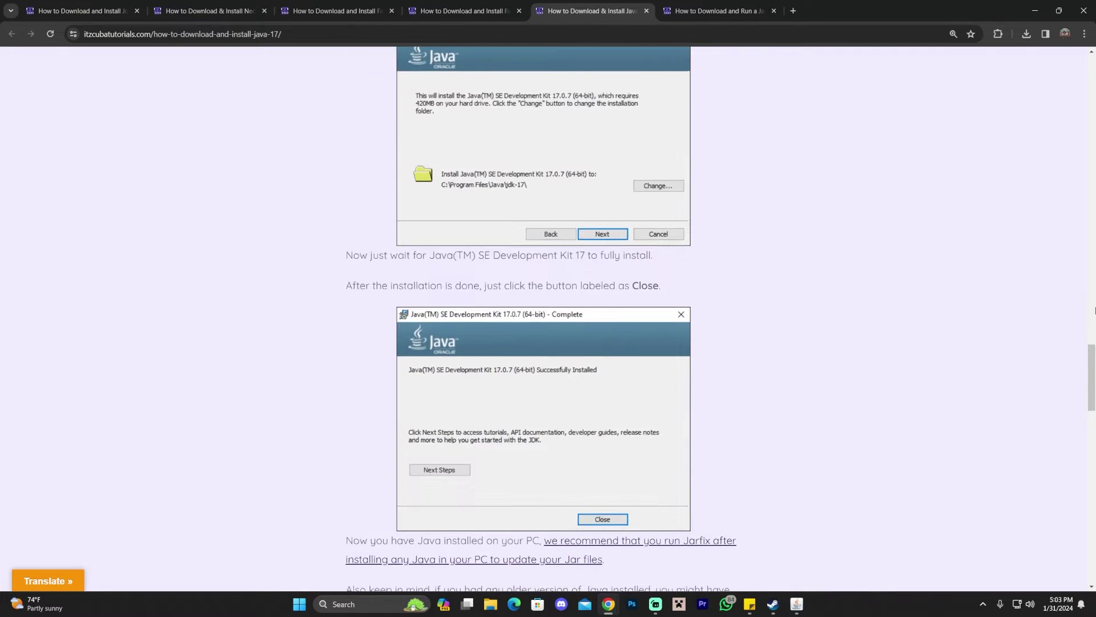
# Maximize Chrome and close the Java 17 guide tab
pyautogui.moveTo(1091, 354); pyautogui.dragTo(1091, 62)
pyautogui.moveTo(802, 11); pyautogui.dragTo(741, 334)
pyautogui.doubleClick(829, 336)
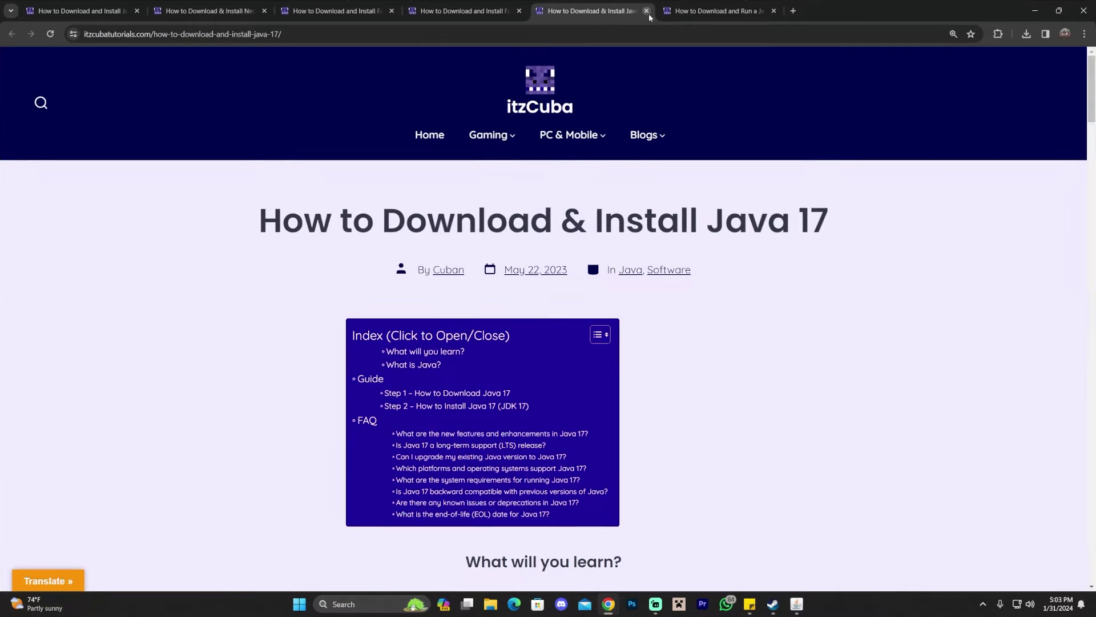
pyautogui.click(646, 11)
# Scroll the Jarfix tutorial past Step 1 and Step 2 to its FAQ
pyautogui.moveTo(279, 220); pyautogui.dragTo(760, 220)
pyautogui.scroll(-2, 790, 229)
pyautogui.click(789, 130)
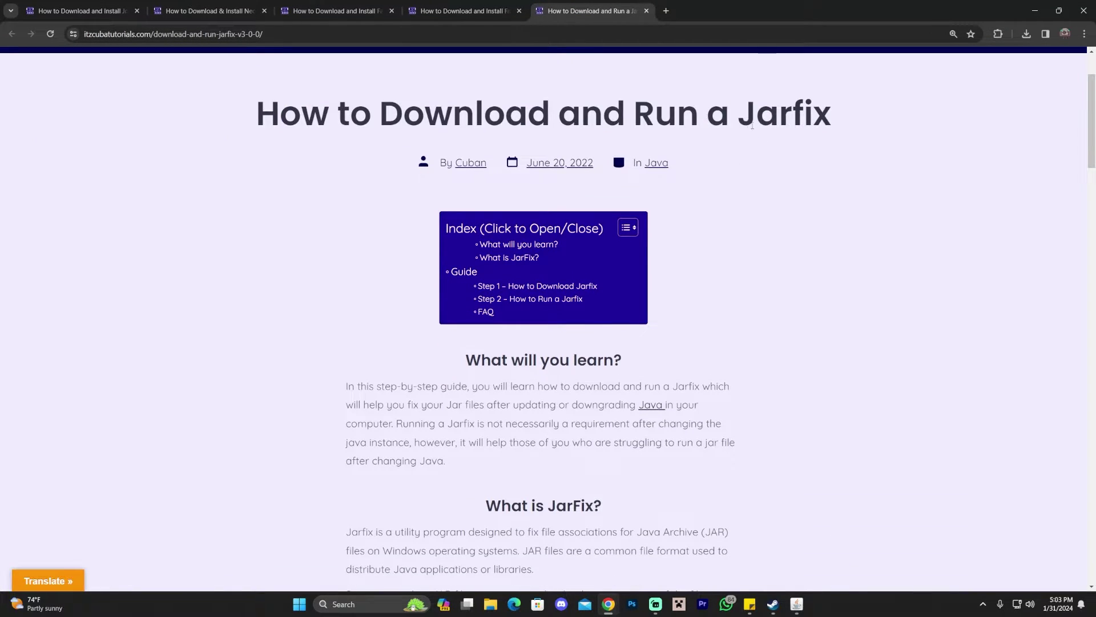
pyautogui.moveTo(737, 114); pyautogui.dragTo(831, 114)
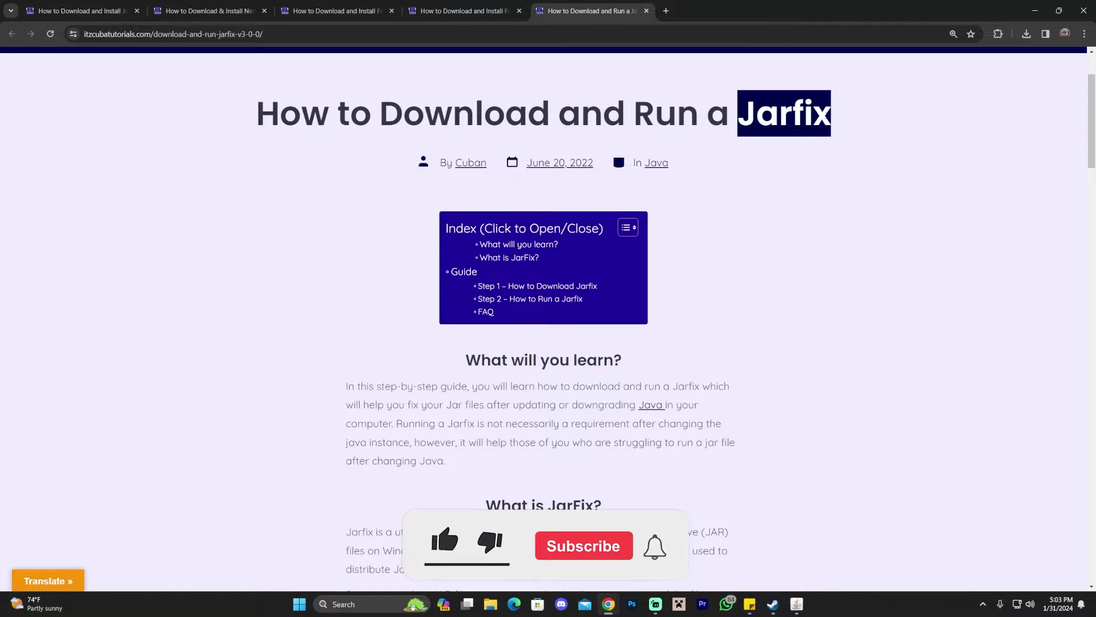
pyautogui.click(766, 139)
pyautogui.scroll(-10, 792, 184)
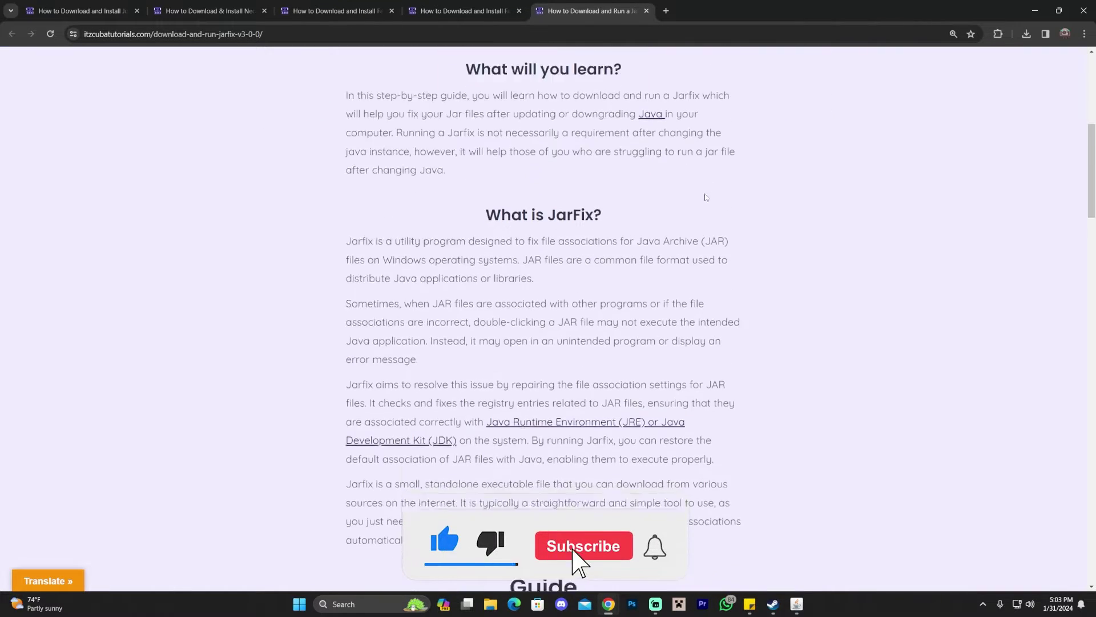
pyautogui.scroll(-5, 792, 184)
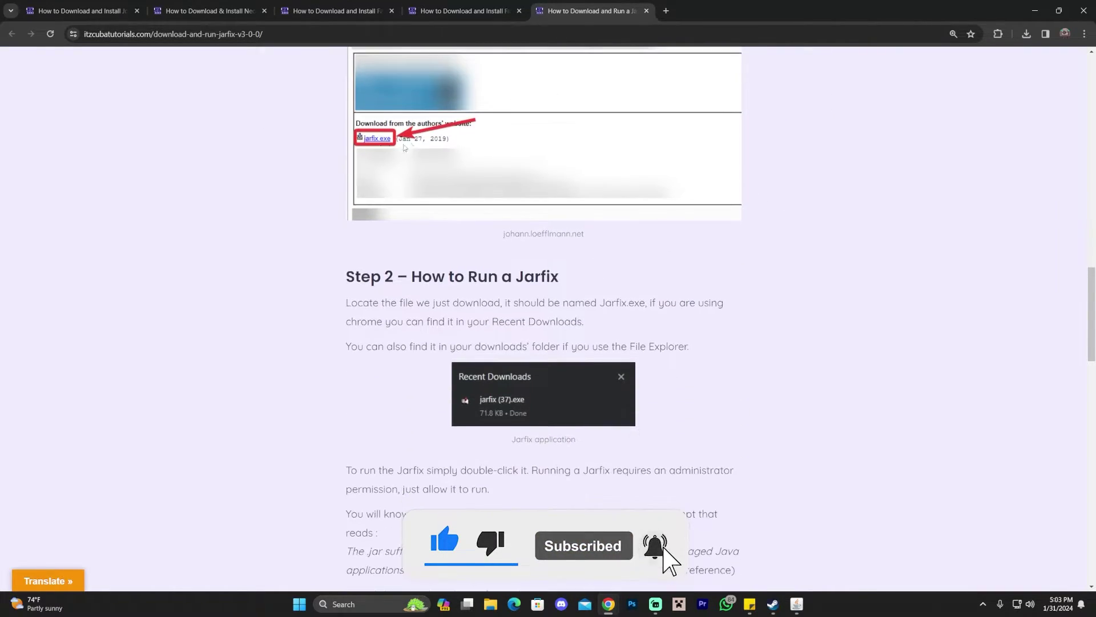
pyautogui.scroll(-8, 535, 164)
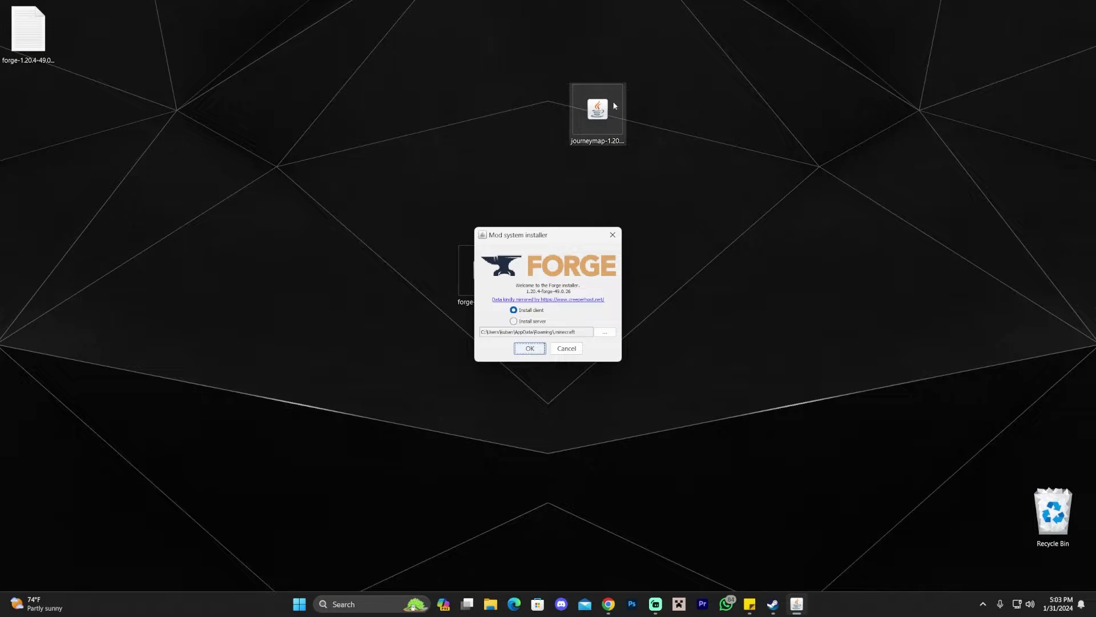
pyautogui.click(607, 118)
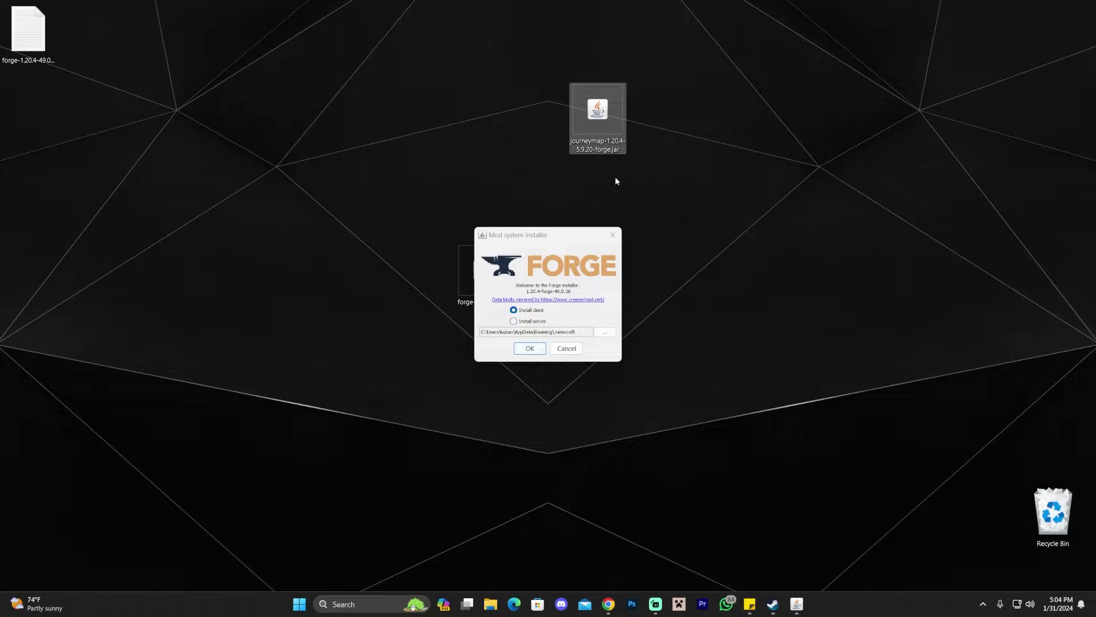
# Confirm Install client into .minecraft in the Forge 1.20.4-49.0.26 installer and click OK
pyautogui.click(560, 243)
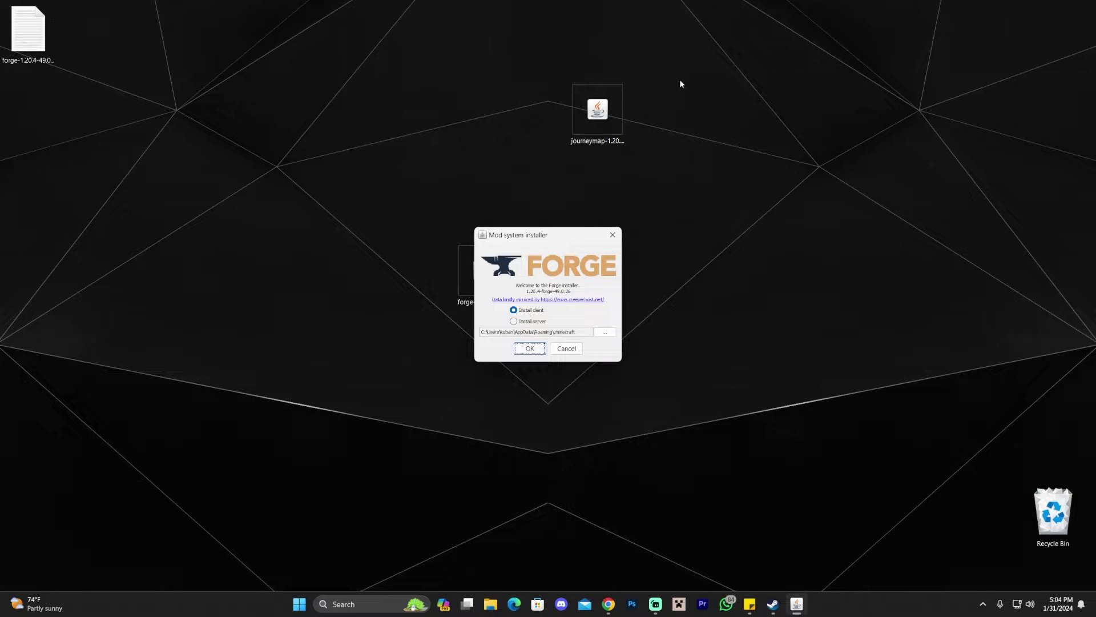
pyautogui.click(598, 114)
pyautogui.click(517, 321)
pyautogui.click(538, 350)
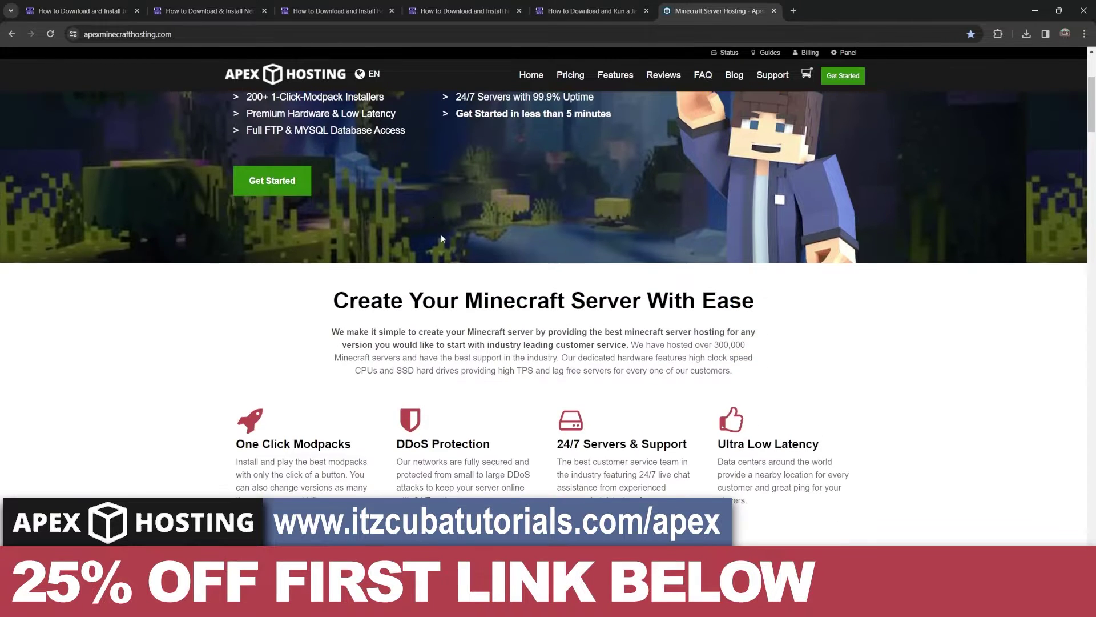
pyautogui.scroll(-15, 441, 238)
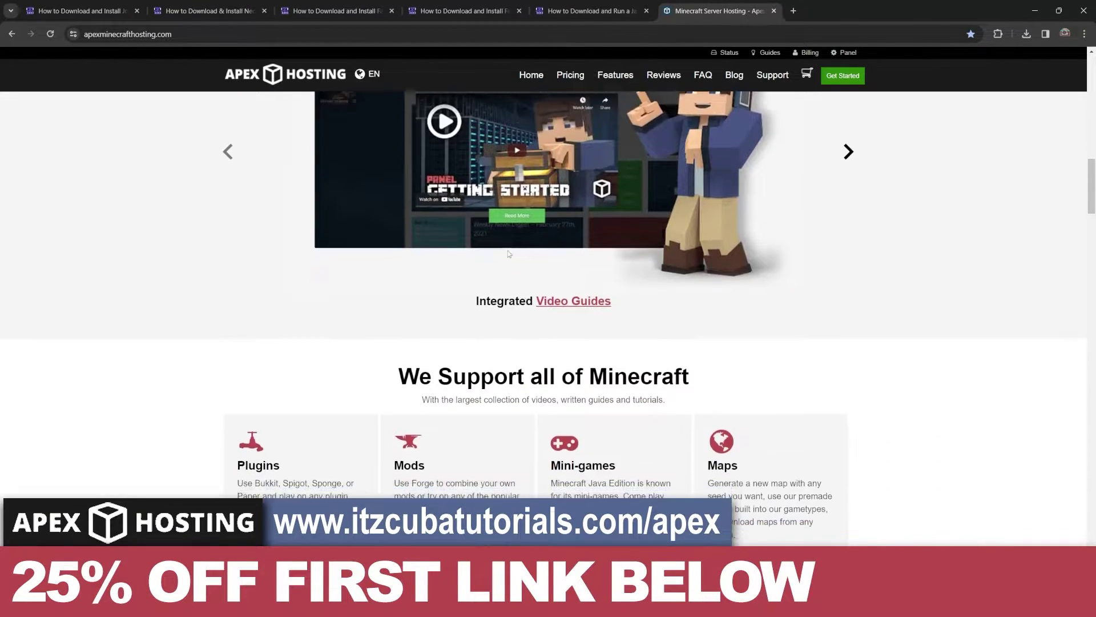
pyautogui.scroll(-3, 644, 316)
pyautogui.scroll(12, 787, 337)
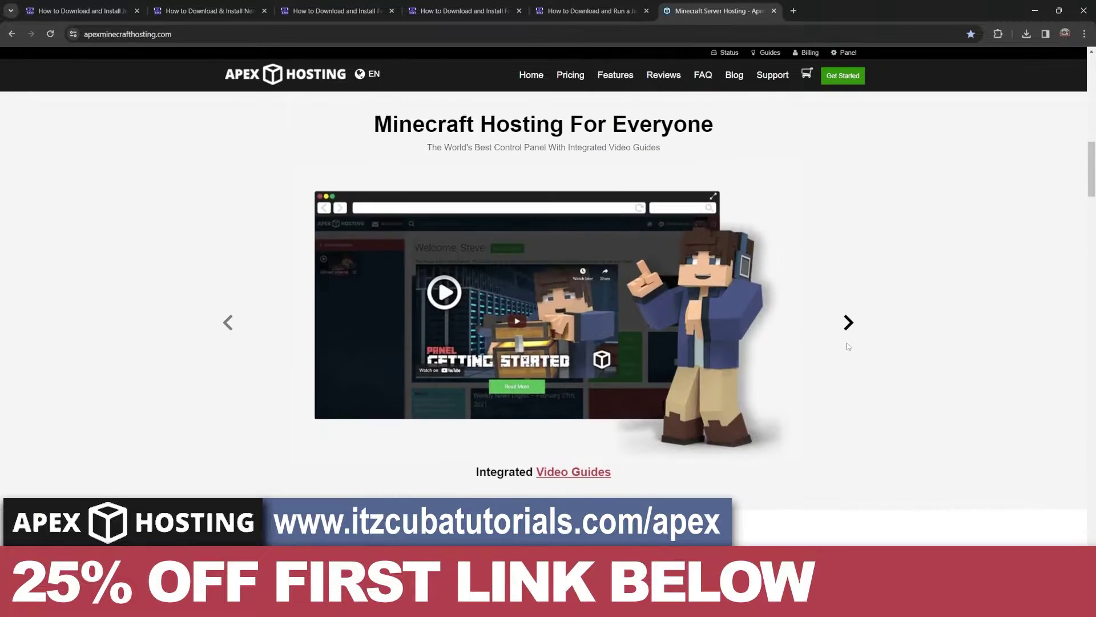
pyautogui.scroll(10, 850, 344)
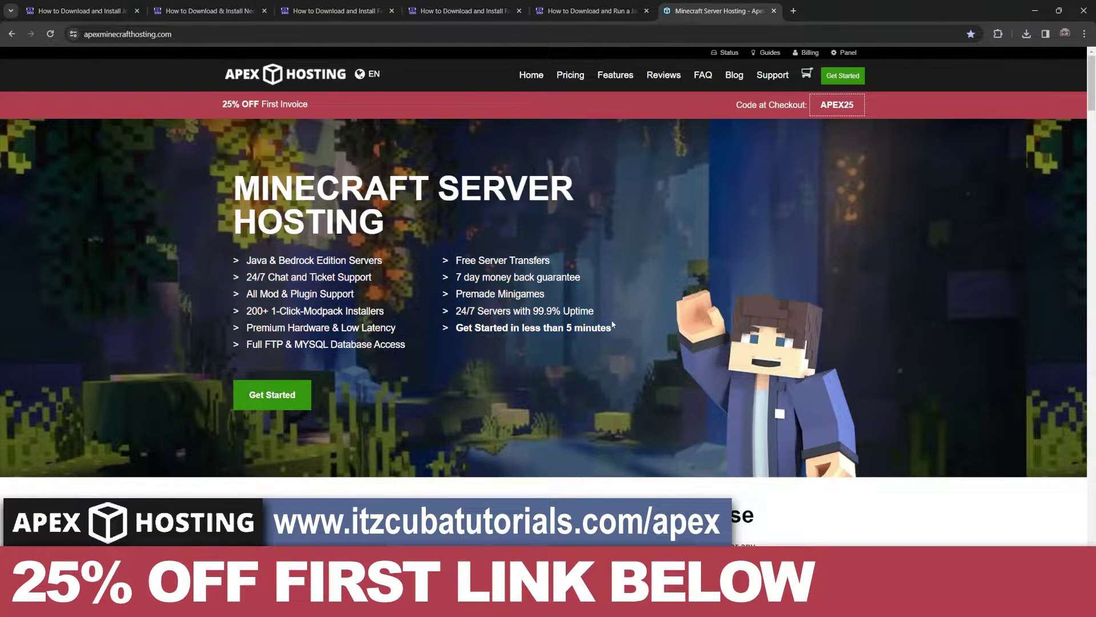
pyautogui.scroll(-2, 584, 313)
pyautogui.scroll(2, 584, 313)
pyautogui.scroll(-1, 386, 254)
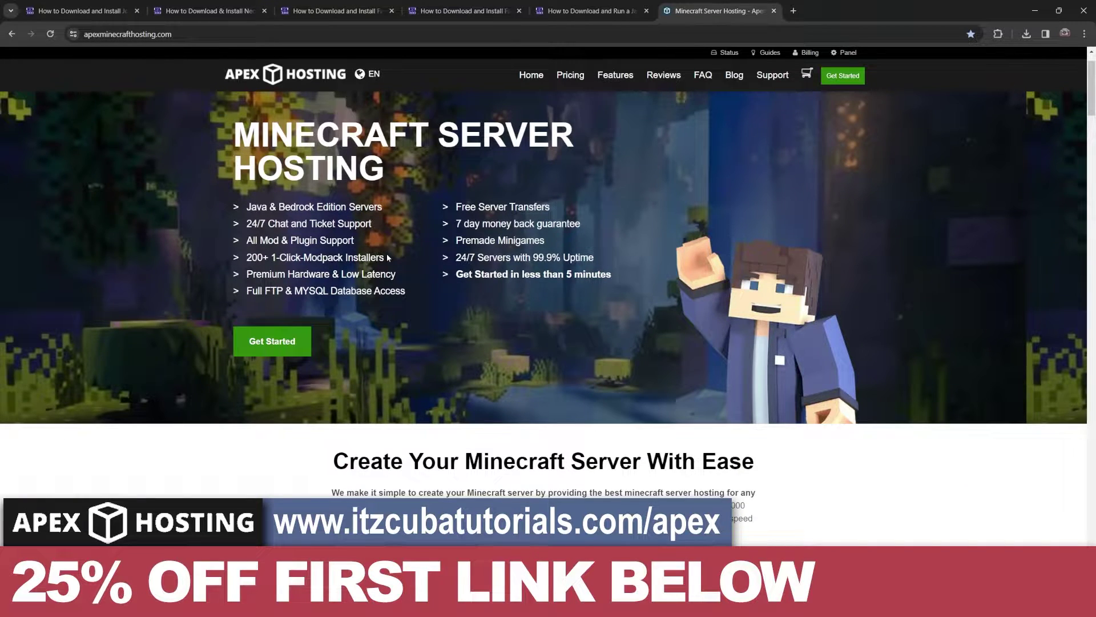
pyautogui.scroll(-1, 412, 260)
pyautogui.scroll(2, 428, 257)
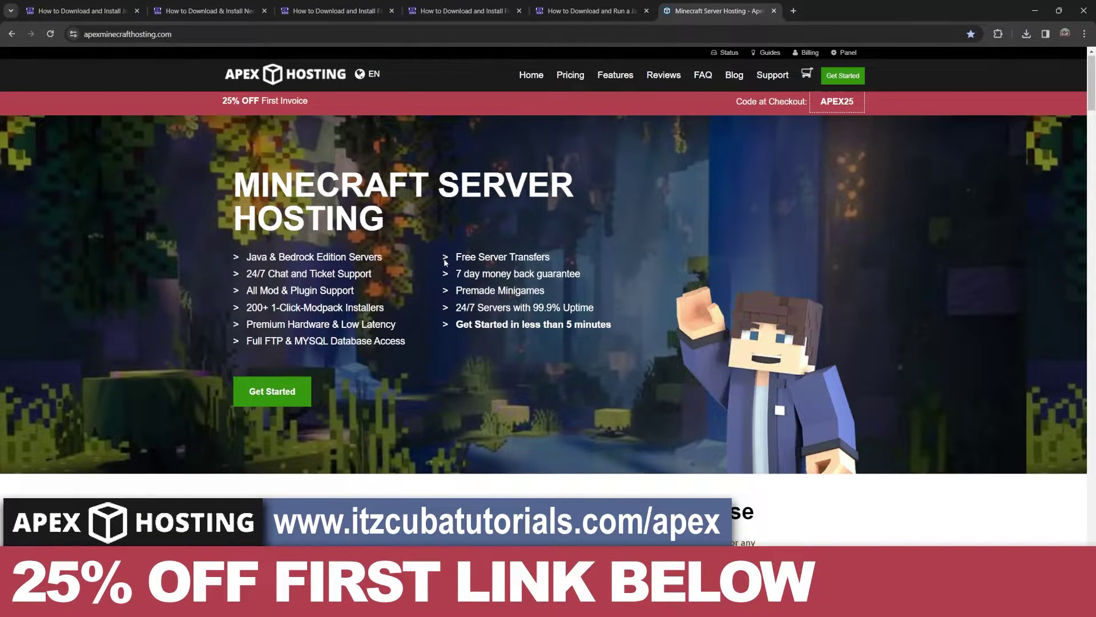
pyautogui.scroll(-4, 443, 255)
pyautogui.scroll(-4, 486, 261)
pyautogui.scroll(-1, 538, 257)
pyautogui.scroll(5, 539, 230)
pyautogui.scroll(-3, 537, 229)
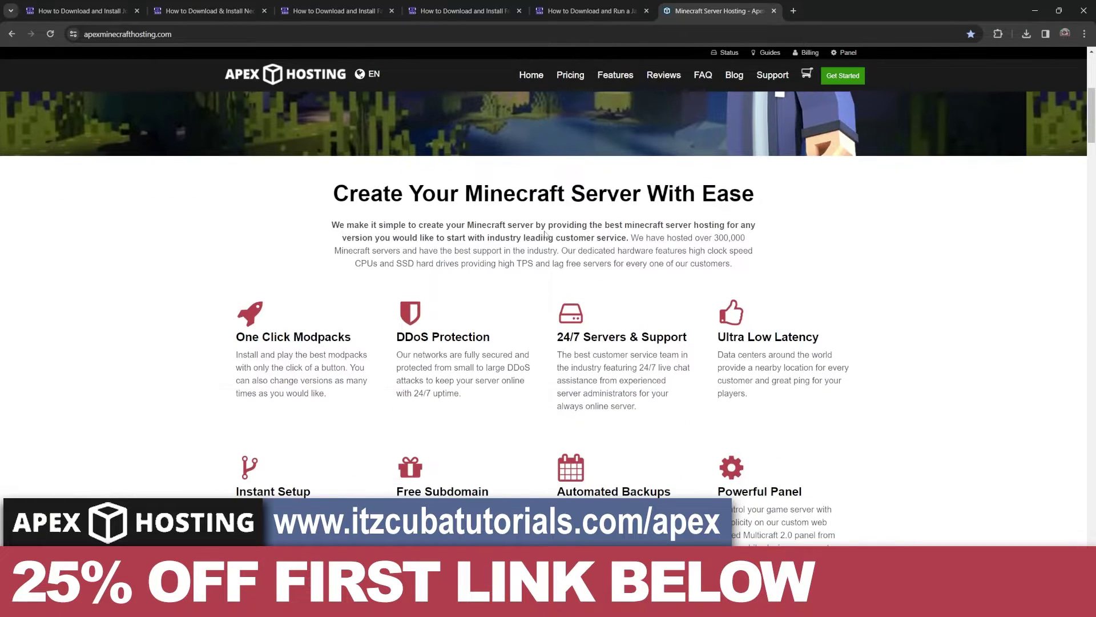
pyautogui.scroll(7, 588, 242)
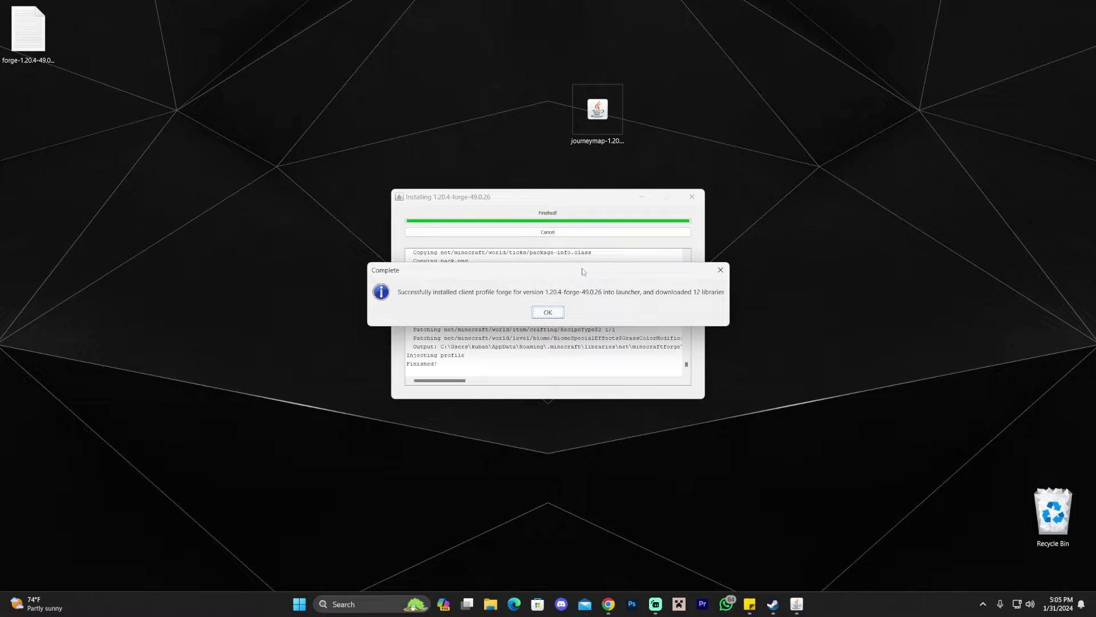
# Delete the Forge installer jar and log, move the JourneyMap jar left, and launch Minecraft Launcher
pyautogui.click(548, 312)
pyautogui.moveTo(420, 225); pyautogui.dragTo(552, 322)
pyautogui.press('Delete')
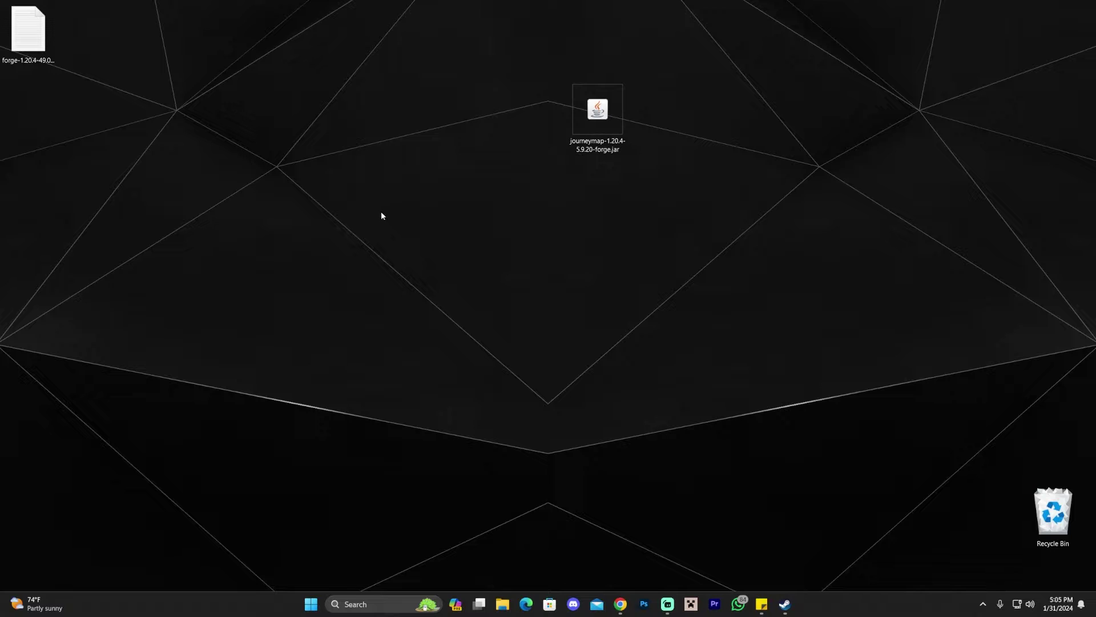
pyautogui.click(54, 42)
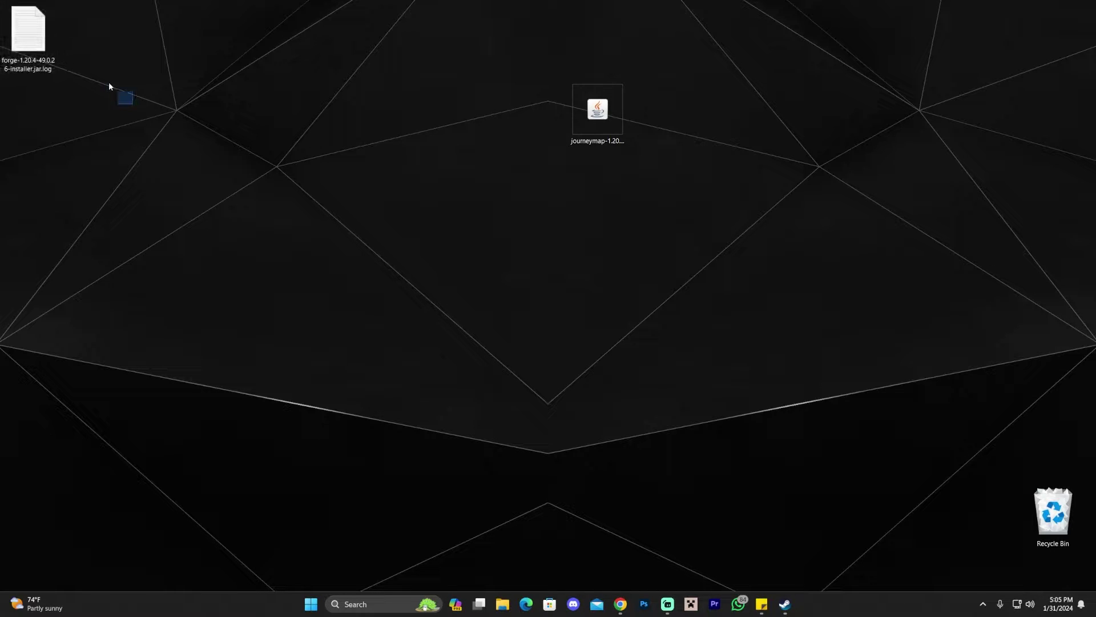
pyautogui.press('Delete')
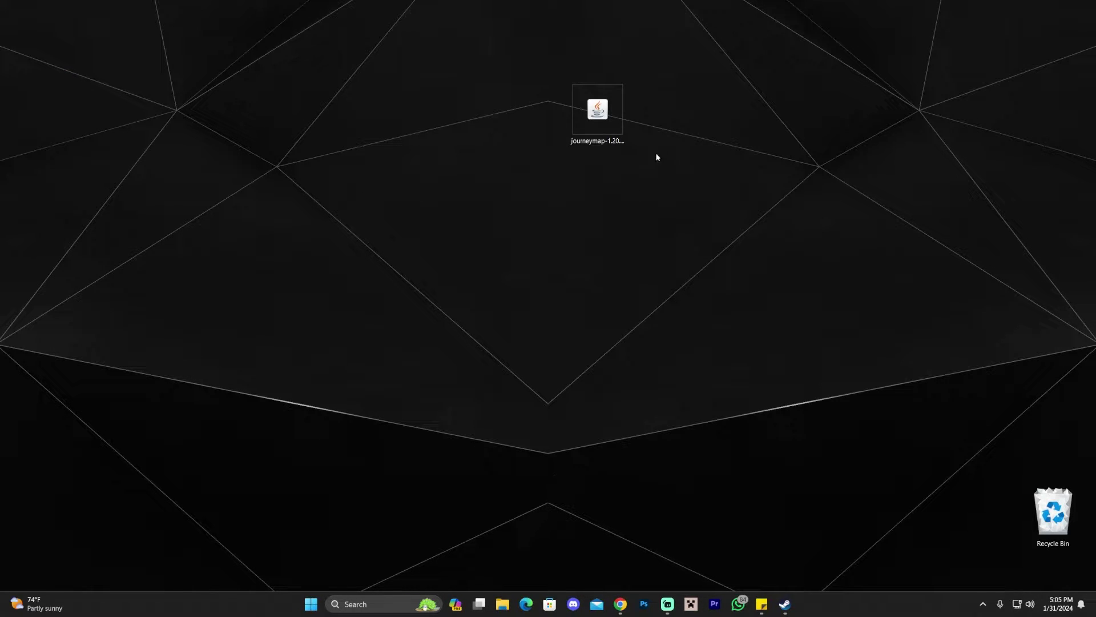
pyautogui.moveTo(574, 118); pyautogui.dragTo(292, 278)
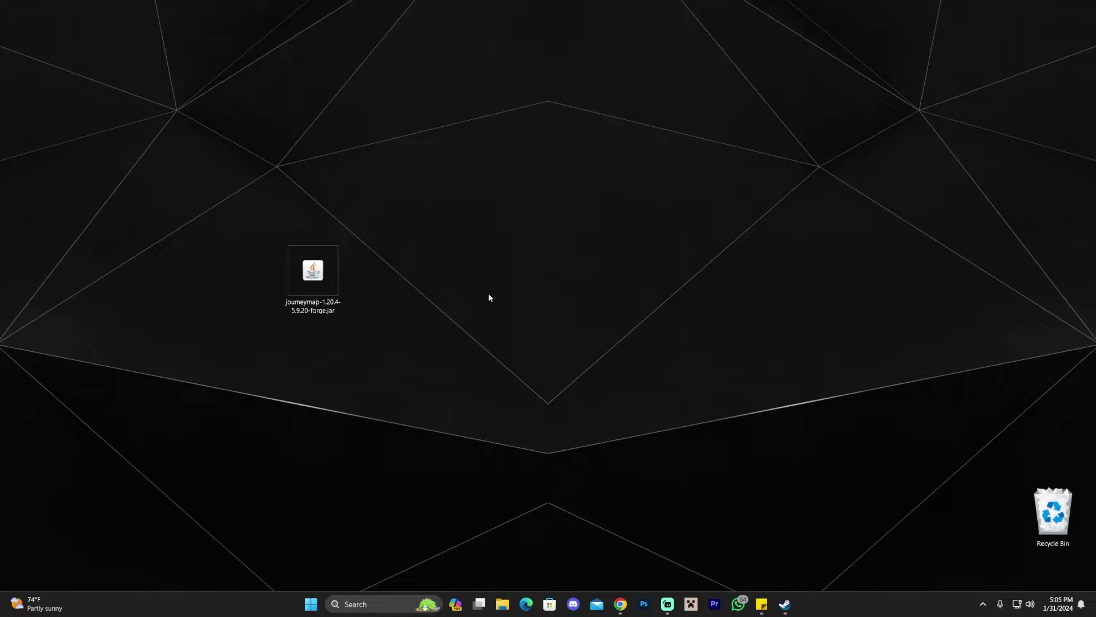
pyautogui.click(691, 604)
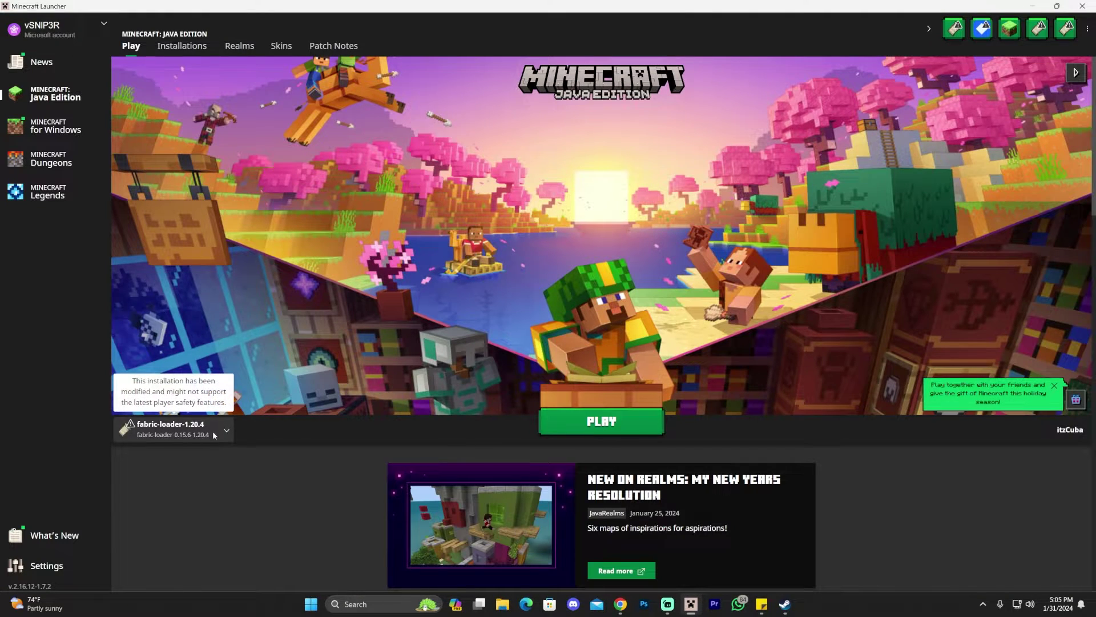
# Select the forge 1.20.4 installation to play and show modded installations in the Installations list
pyautogui.click(211, 430)
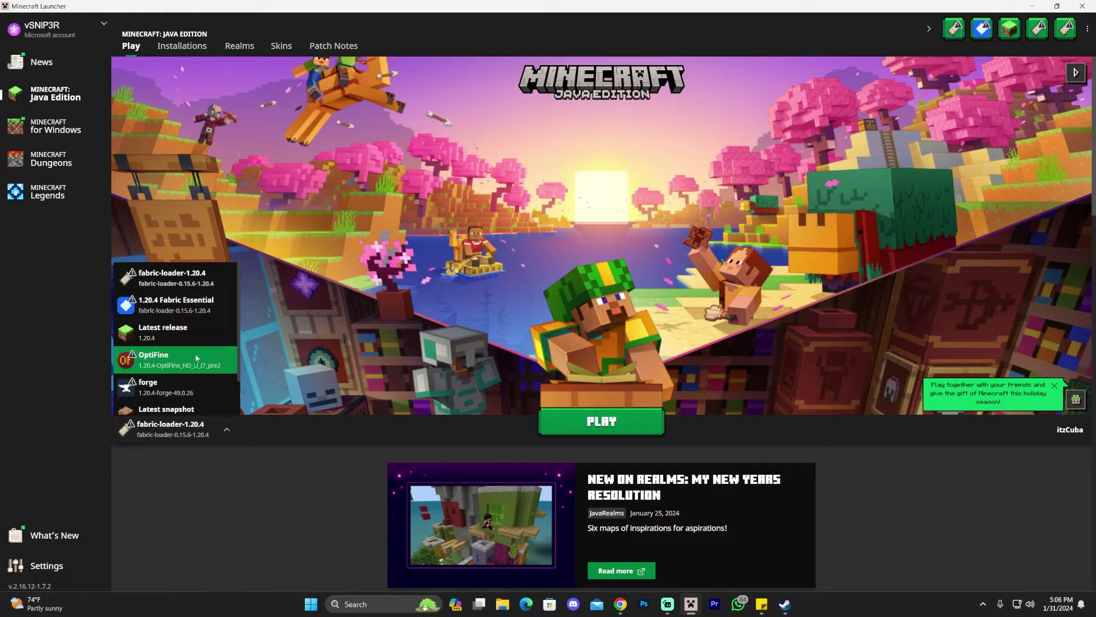
pyautogui.click(186, 384)
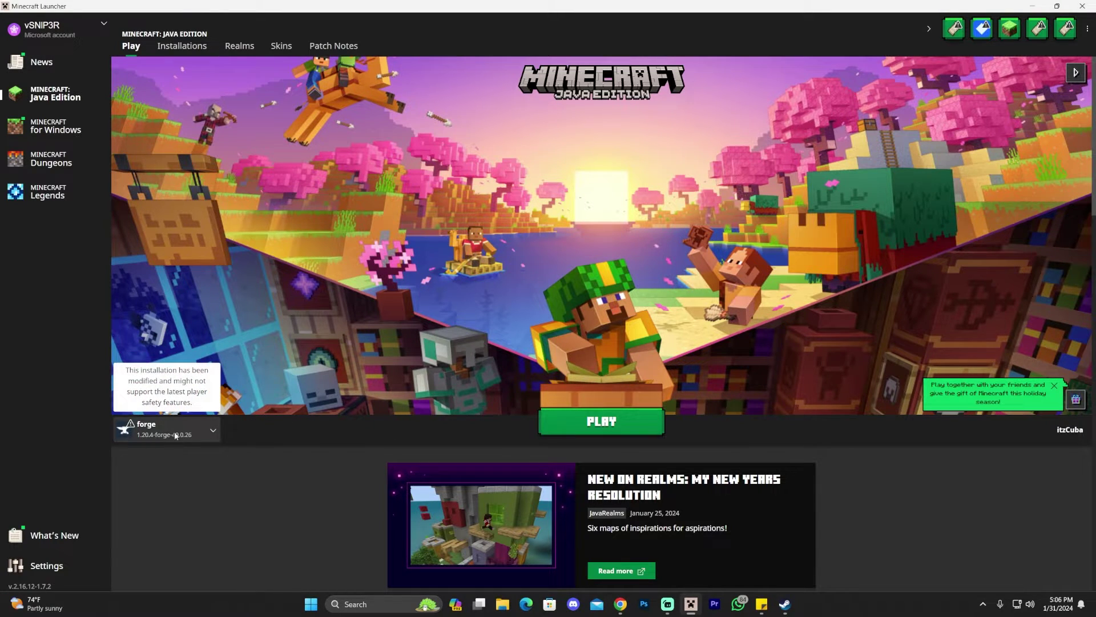
pyautogui.click(182, 45)
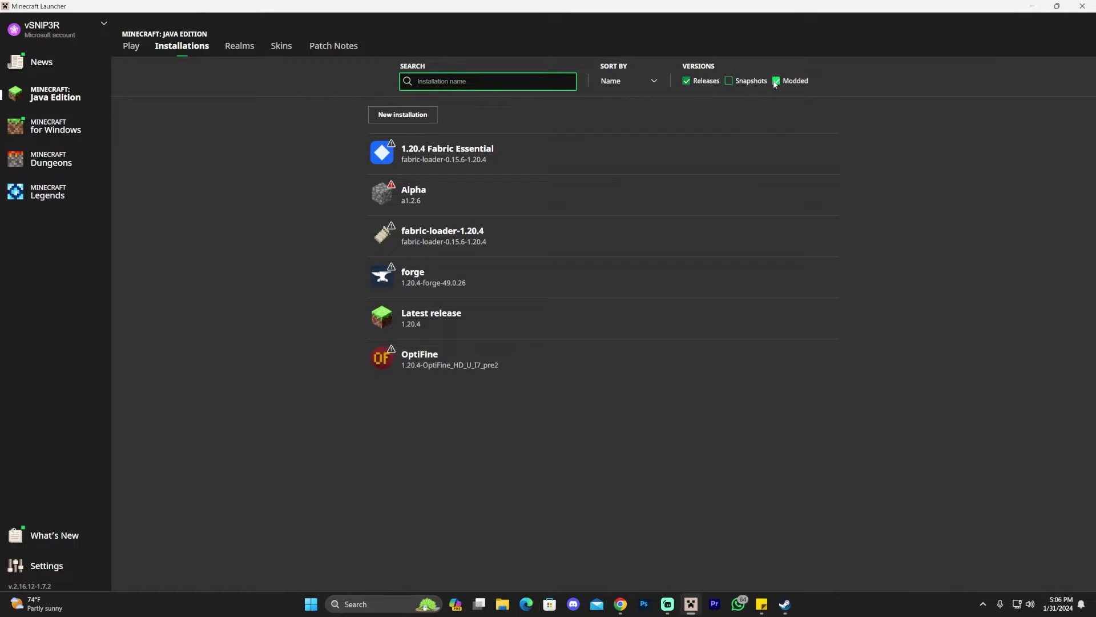
pyautogui.click(776, 81)
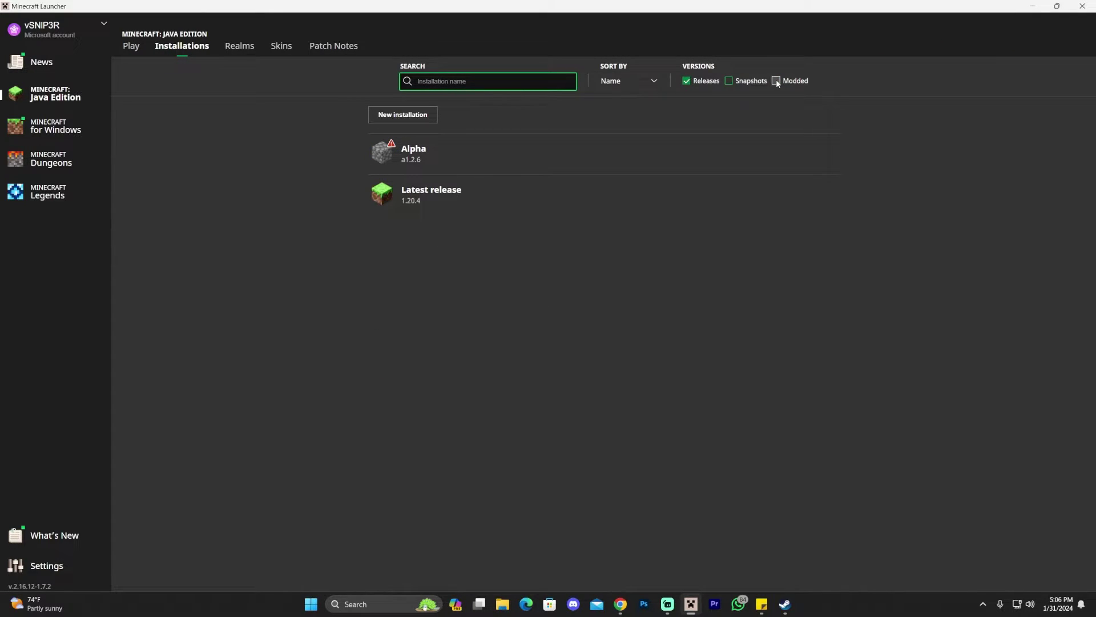
pyautogui.click(777, 81)
pyautogui.click(777, 81)
pyautogui.click(776, 81)
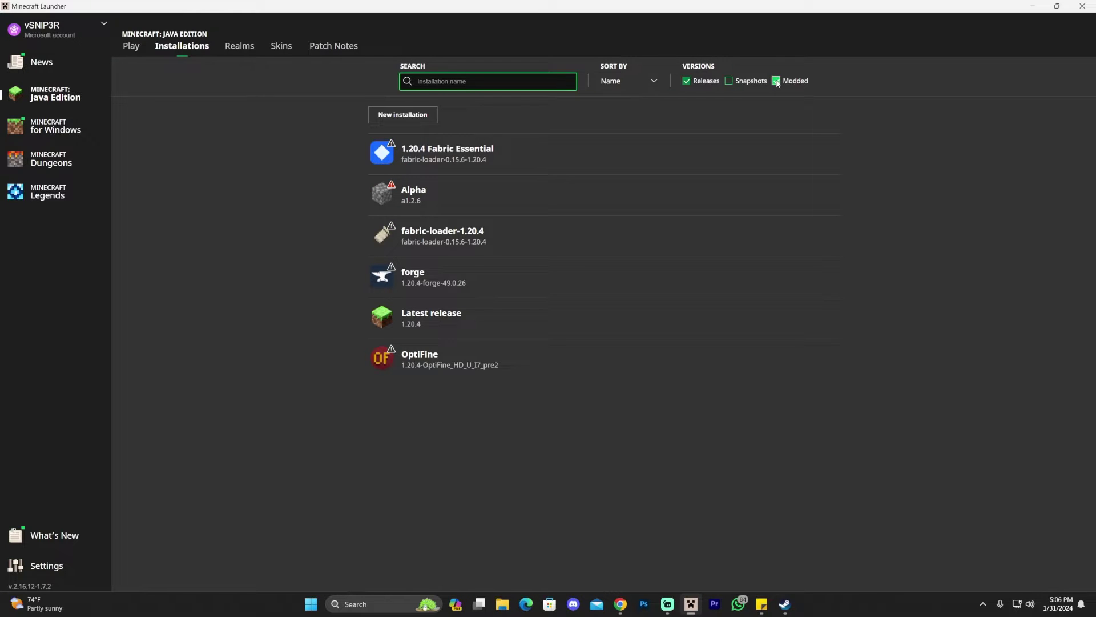
# Open the game folder of the forge 1.20.4-forge-49.0.26 installation
pyautogui.click(131, 46)
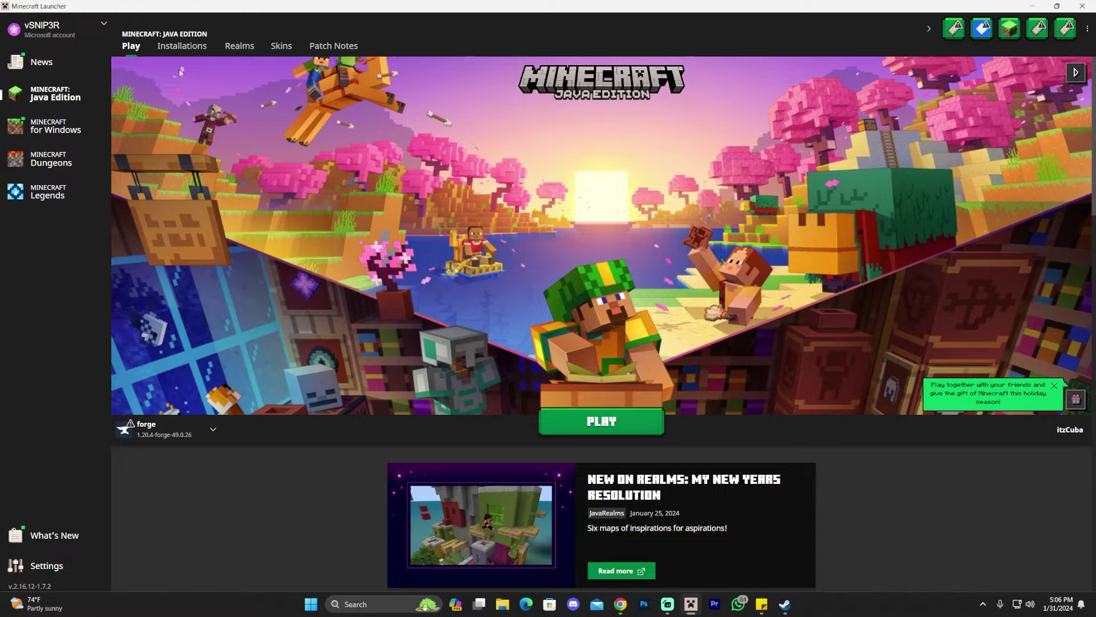
pyautogui.click(182, 45)
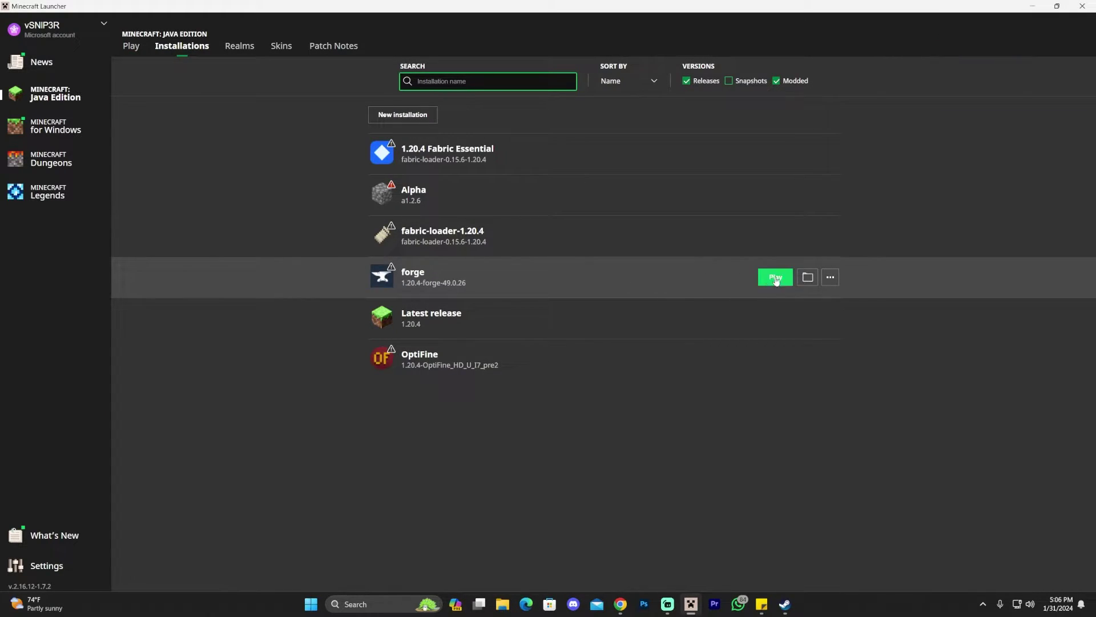
pyautogui.click(807, 278)
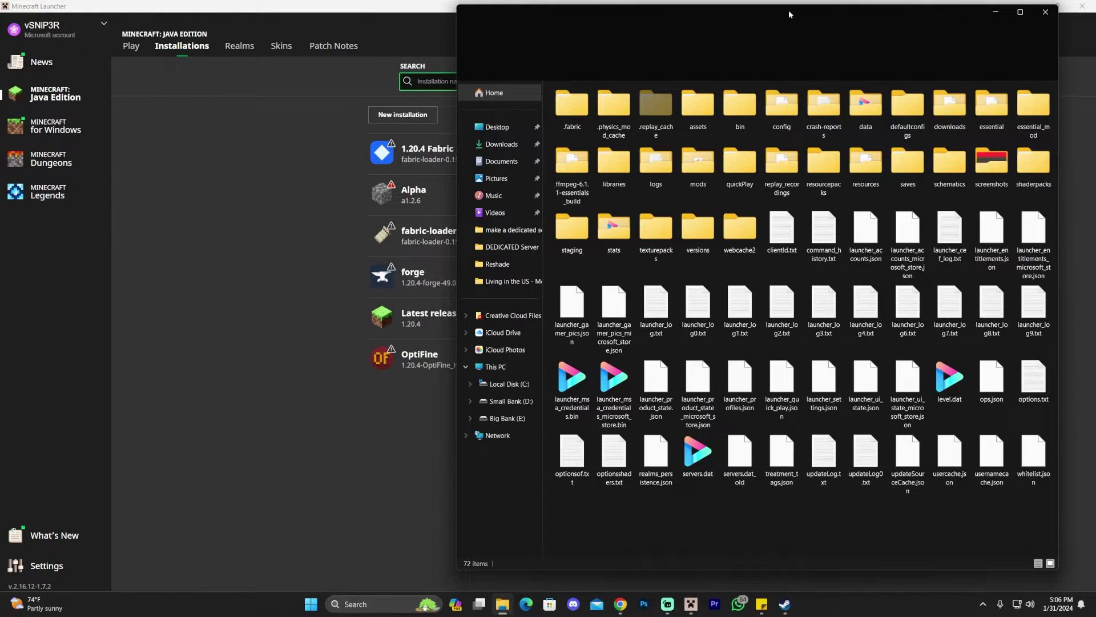
# Move the existing mods folder out of .minecraft onto the desktop
pyautogui.moveTo(790, 9); pyautogui.dragTo(602, 14)
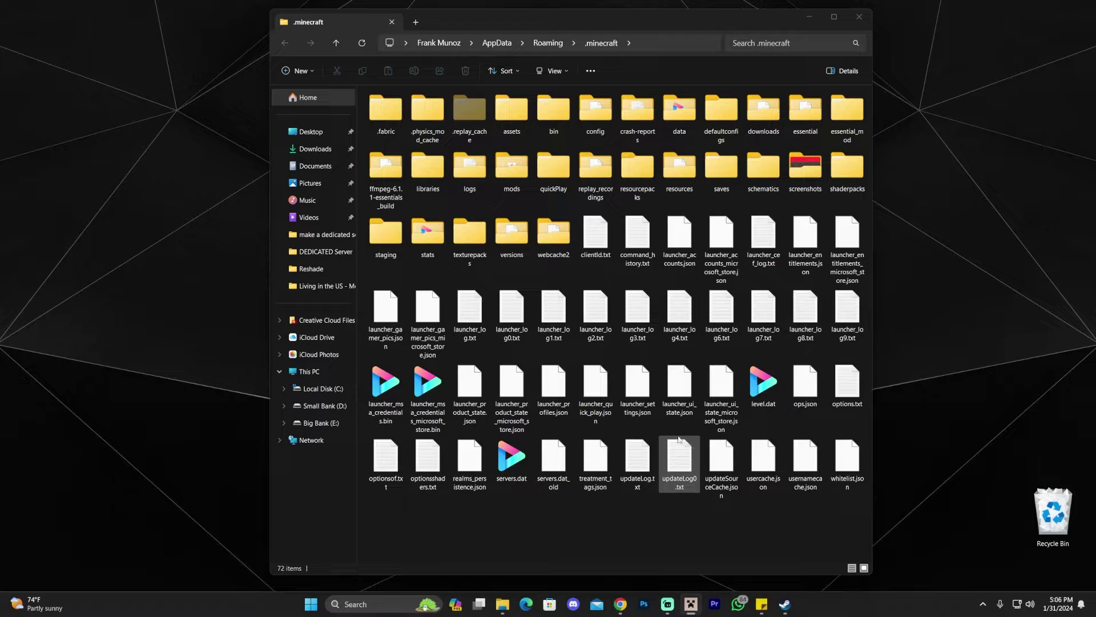
pyautogui.click(512, 186)
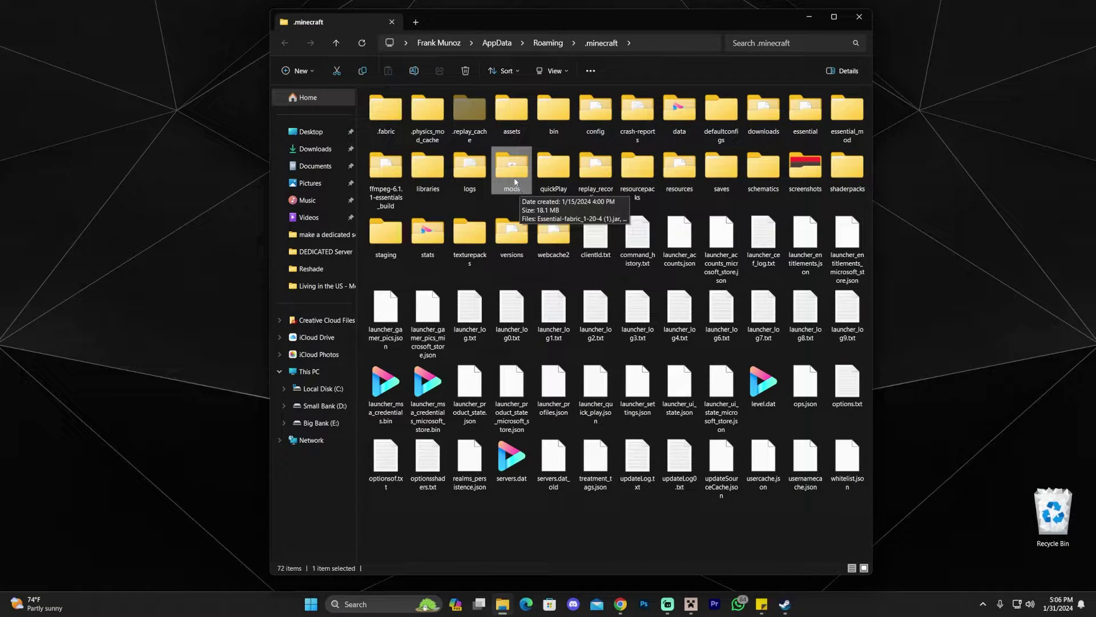
pyautogui.moveTo(514, 173); pyautogui.dragTo(80, 188)
pyautogui.click(466, 520)
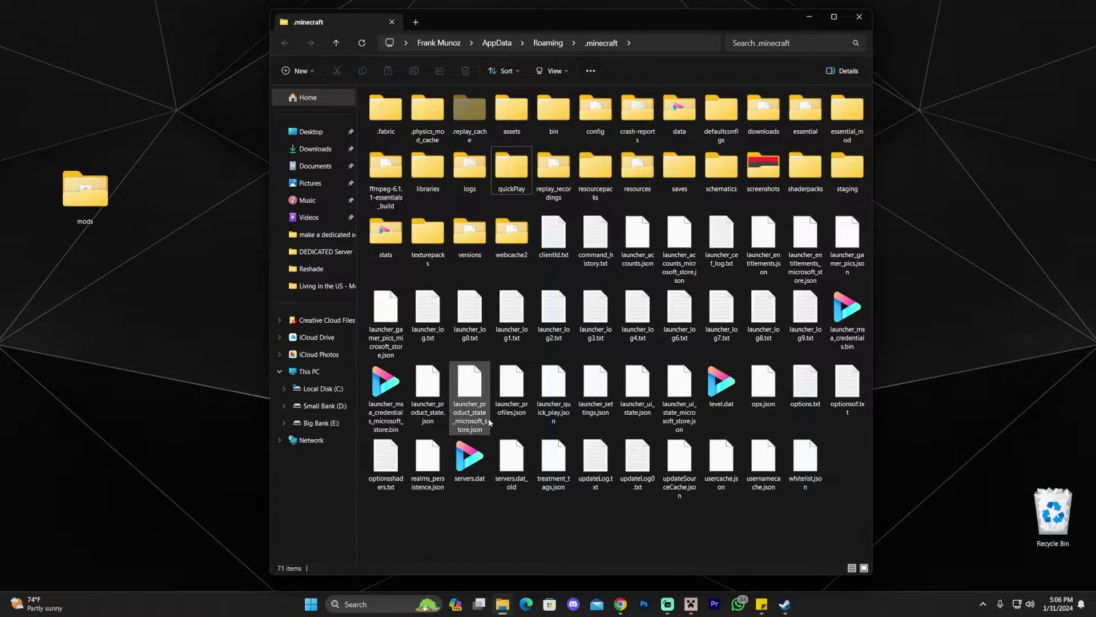
# Create a new folder named mods inside .minecraft and open it
pyautogui.rightClick(465, 514)
pyautogui.moveTo(494, 492)
pyautogui.click(609, 295)
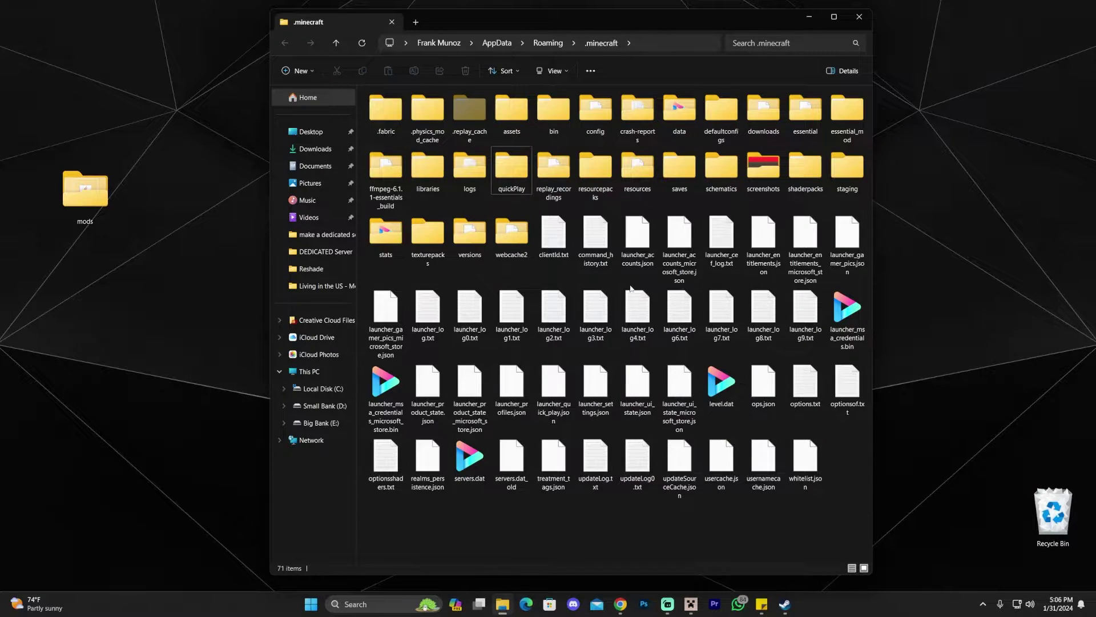
pyautogui.write('mods')
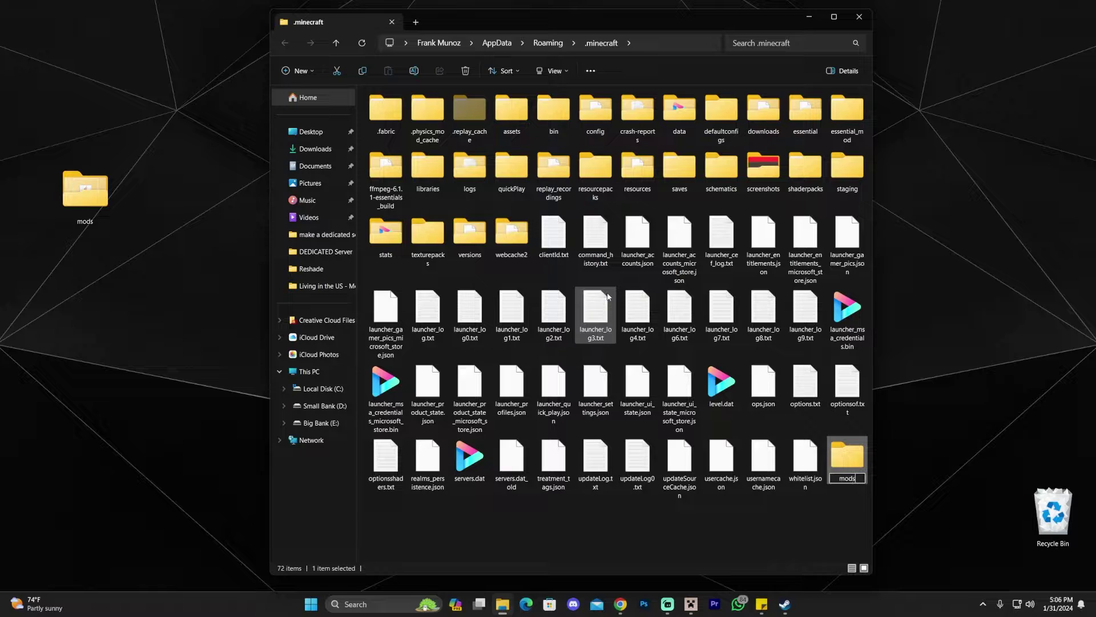
pyautogui.click(788, 519)
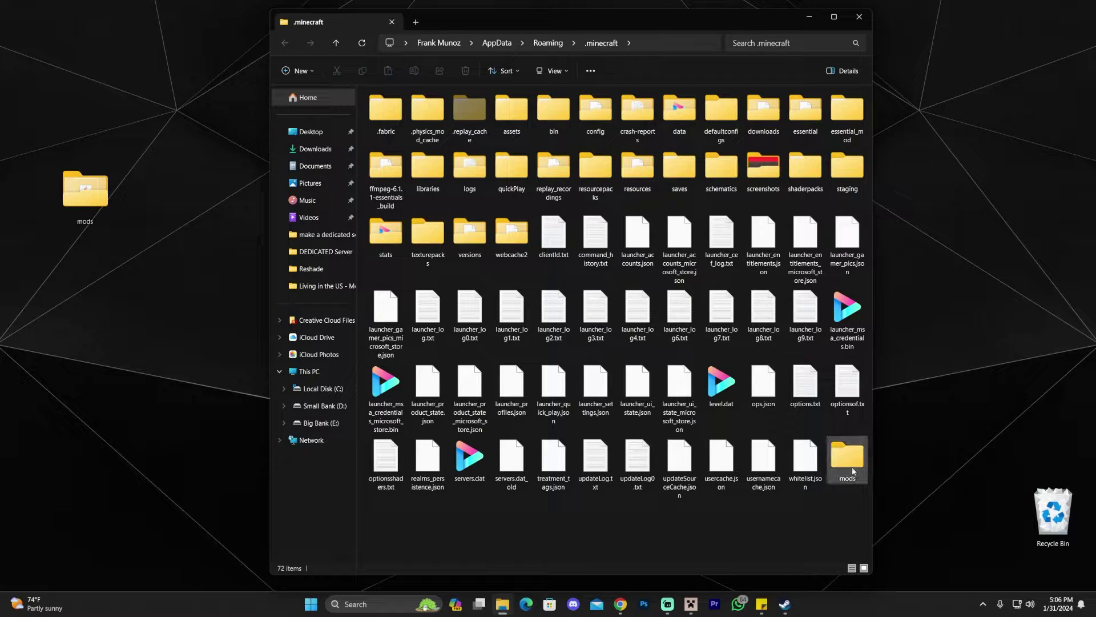
pyautogui.doubleClick(847, 457)
pyautogui.moveTo(641, 12); pyautogui.dragTo(735, 91)
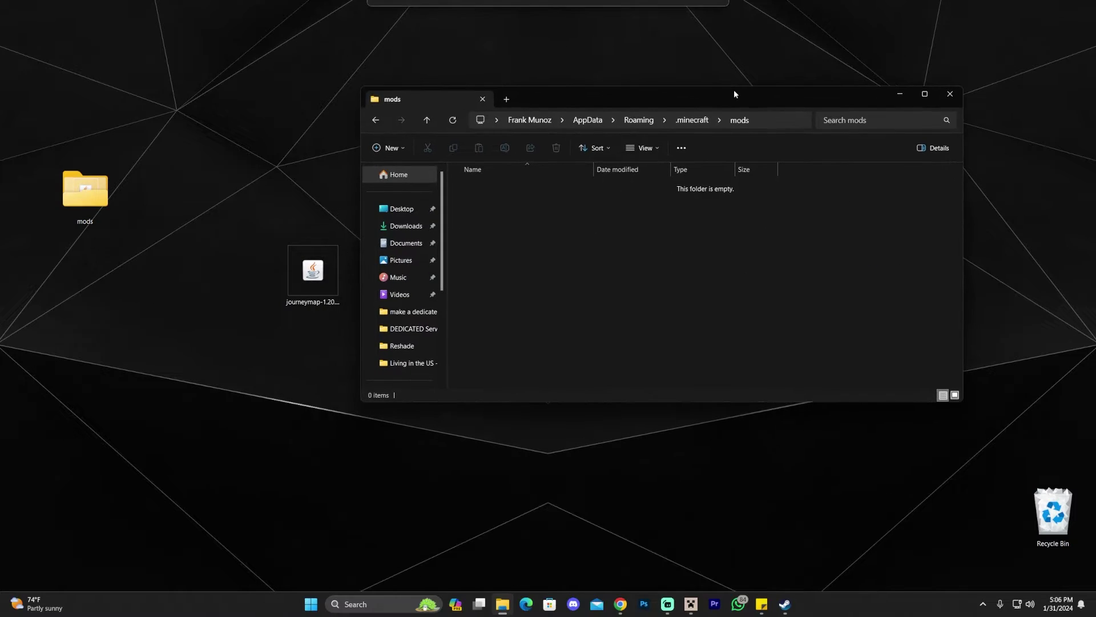
# Drag journeymap-1.20.4-5.9.20-forge.jar from the desktop into mods, then close the folder window
pyautogui.moveTo(313, 271); pyautogui.dragTo(540, 270)
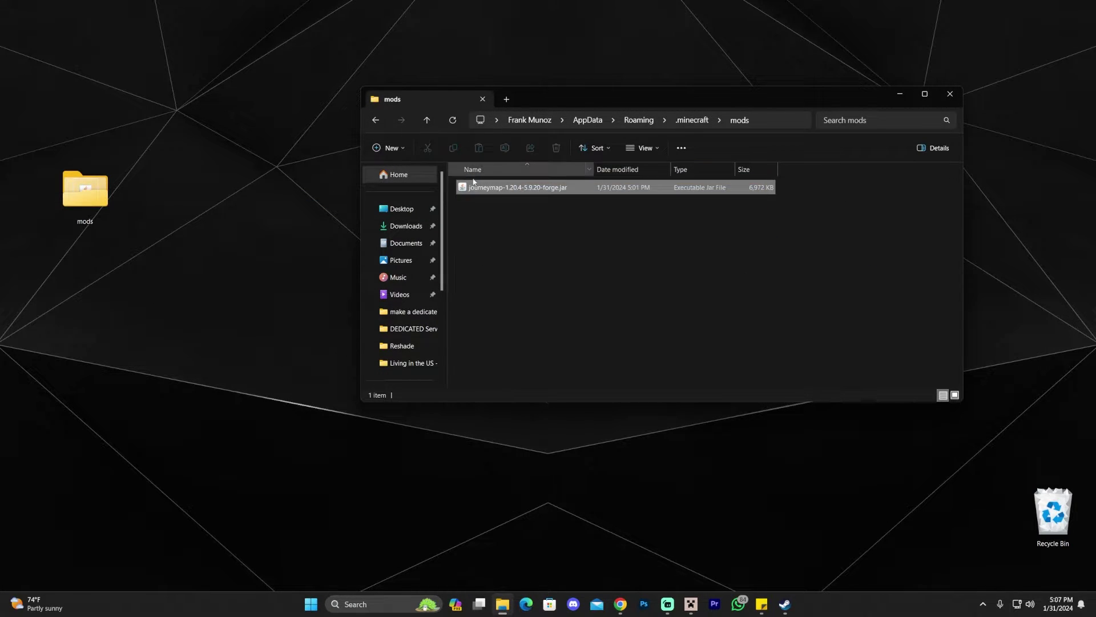
pyautogui.click(618, 229)
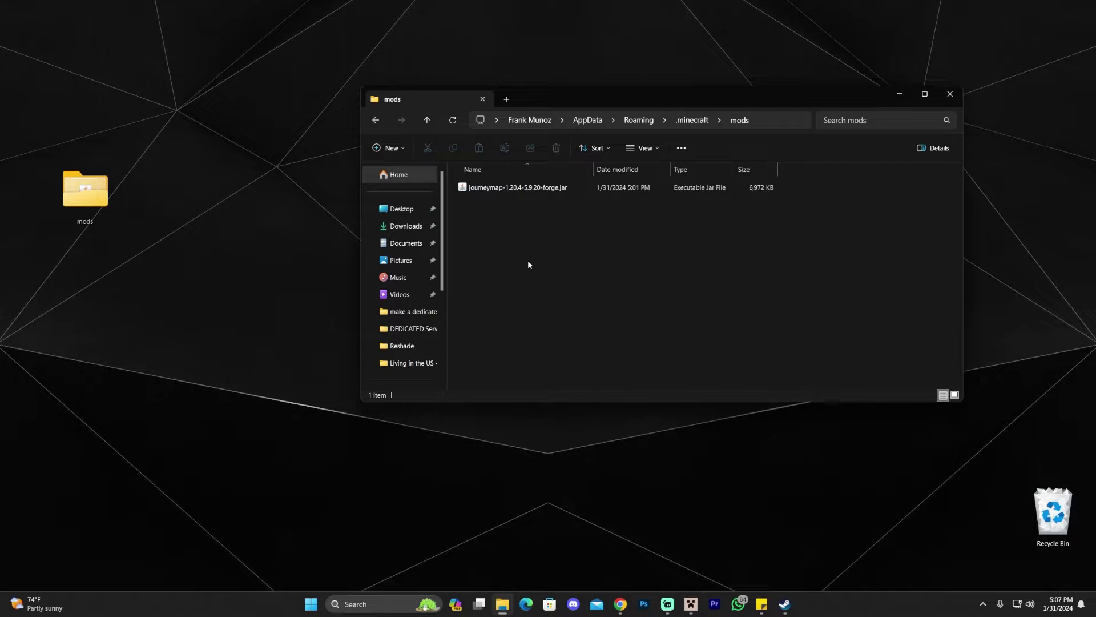
pyautogui.moveTo(549, 248); pyautogui.dragTo(657, 182)
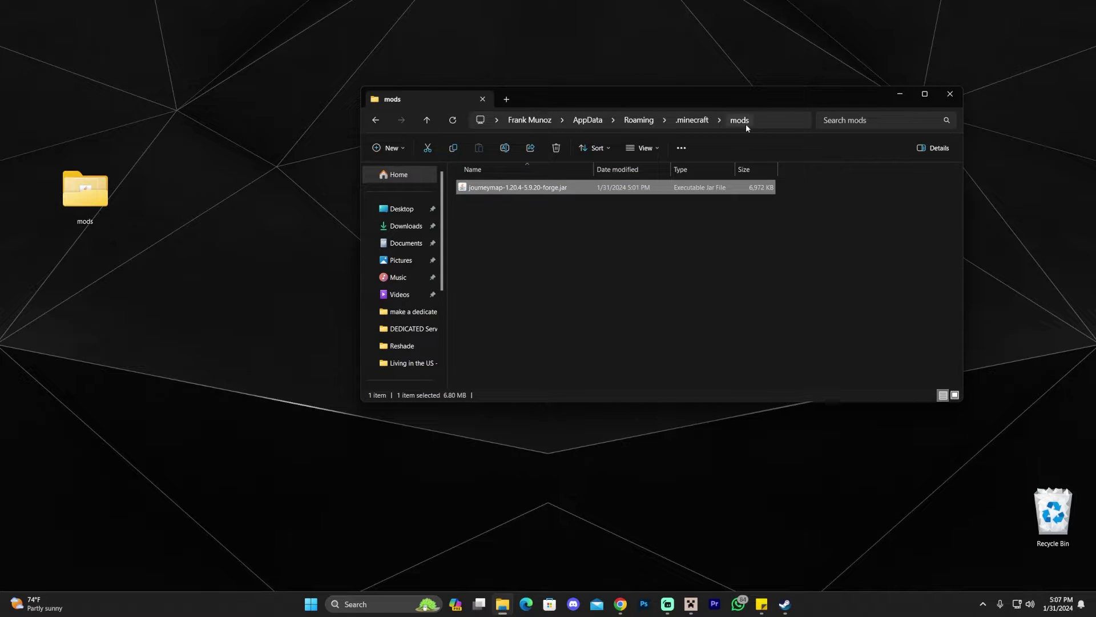
pyautogui.moveTo(602, 232); pyautogui.dragTo(553, 197)
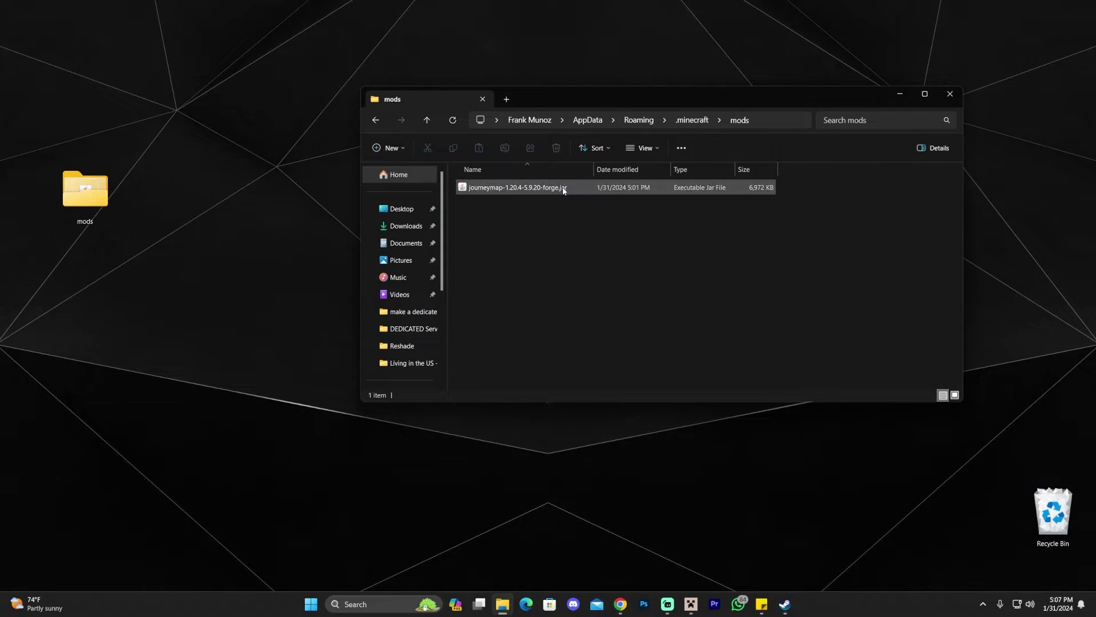
pyautogui.click(950, 95)
# Play the forge 1.20.4 installation, accepting the modified-installation risk warning
pyautogui.click(691, 604)
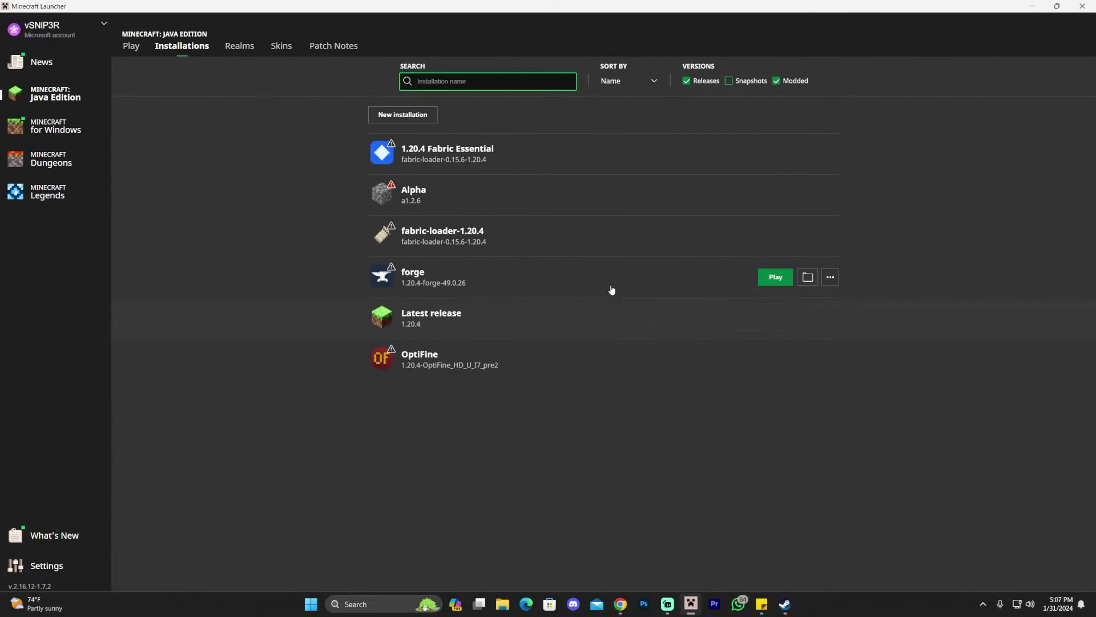
pyautogui.click(781, 280)
pyautogui.click(564, 321)
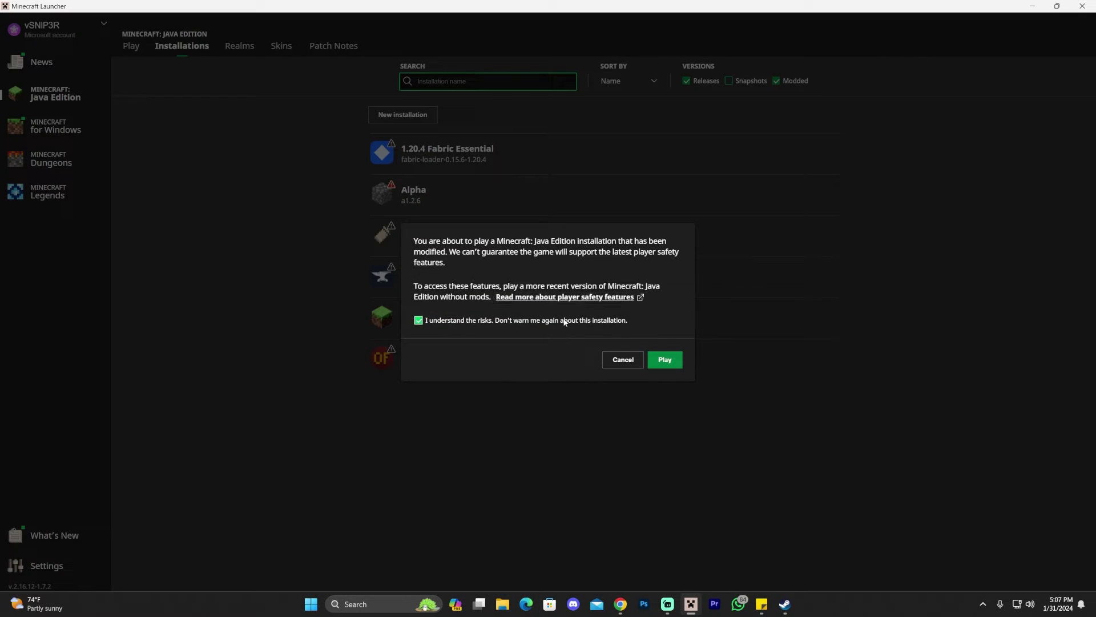
pyautogui.click(665, 360)
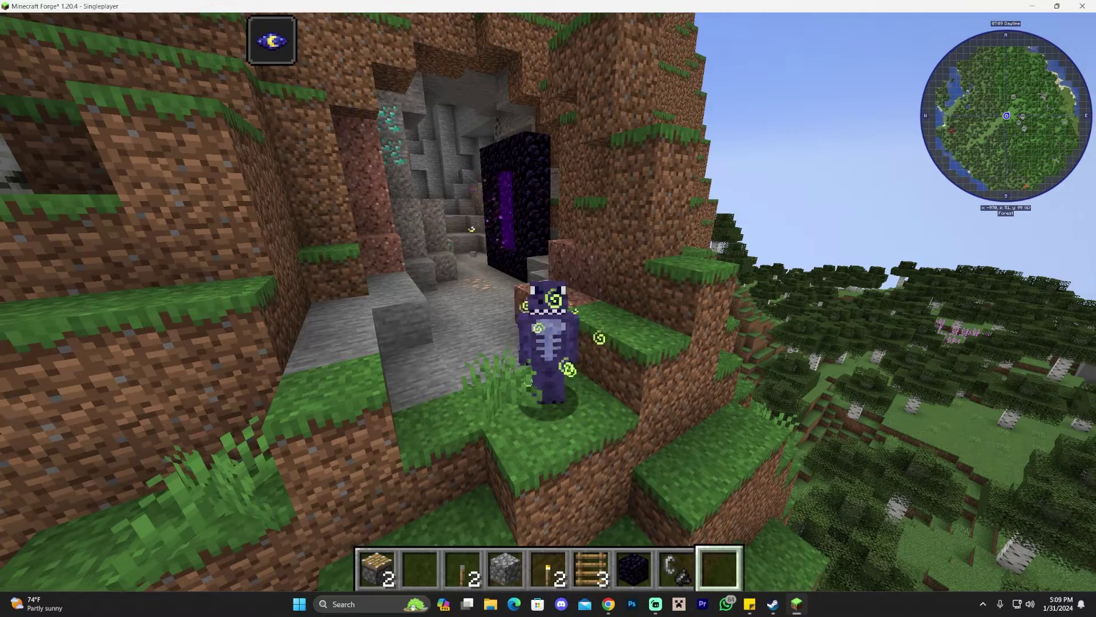
# View the JourneyMap full-screen map with J, close it, then walk forward and back
pyautogui.press('j')
pyautogui.press('Escape')
pyautogui.scroll(1, 560, 290)
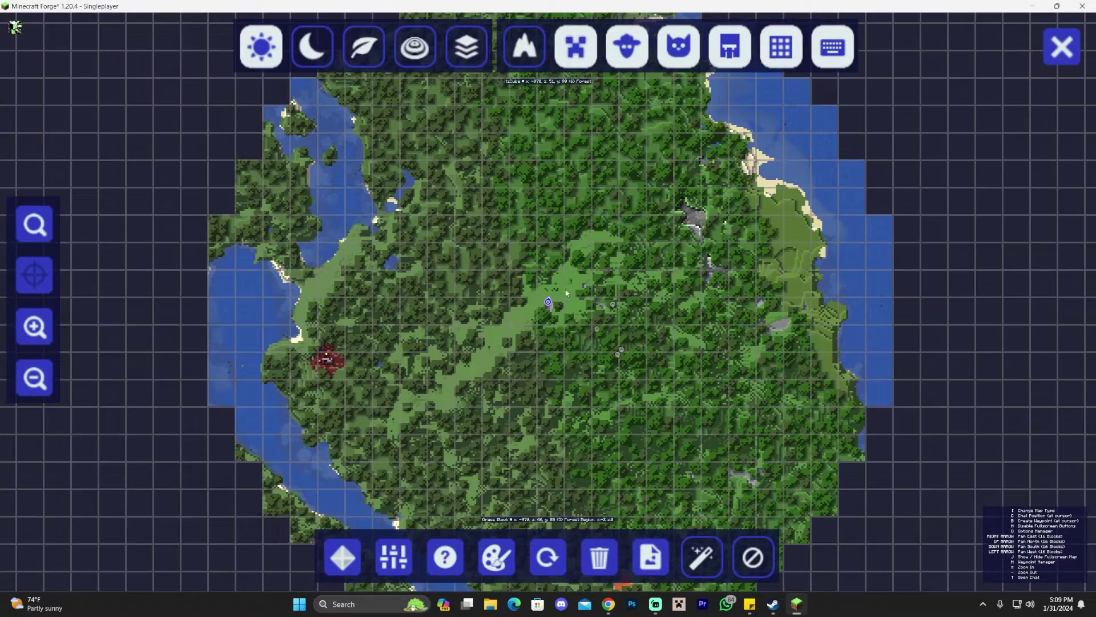
pyautogui.scroll(1, 601, 293)
pyautogui.scroll(-1, 597, 283)
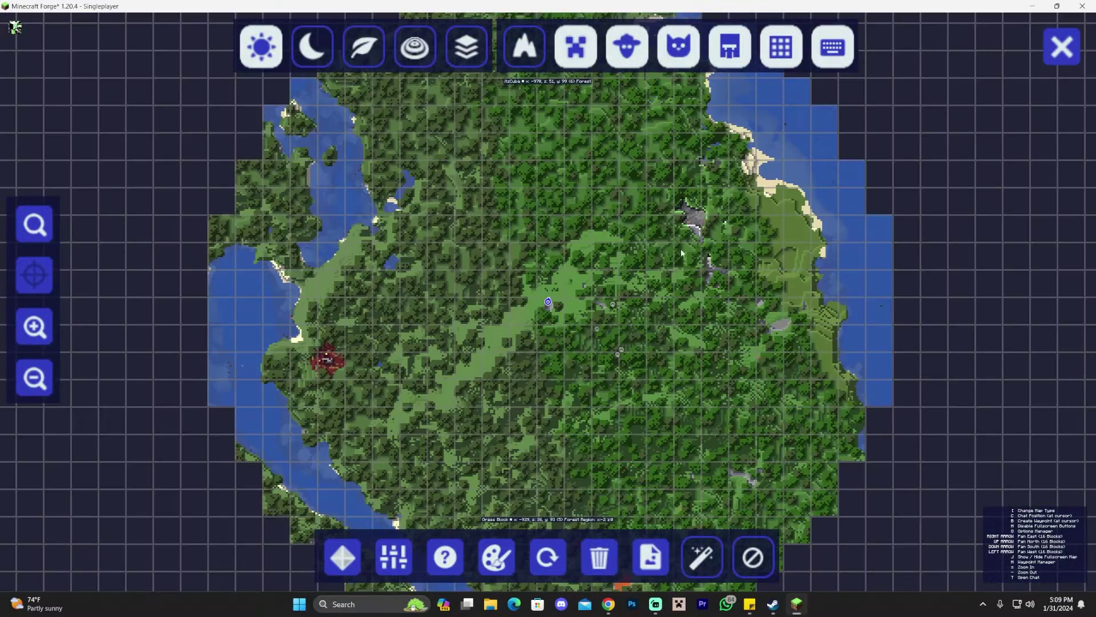
pyautogui.click(1046, 49)
pyautogui.press('w')
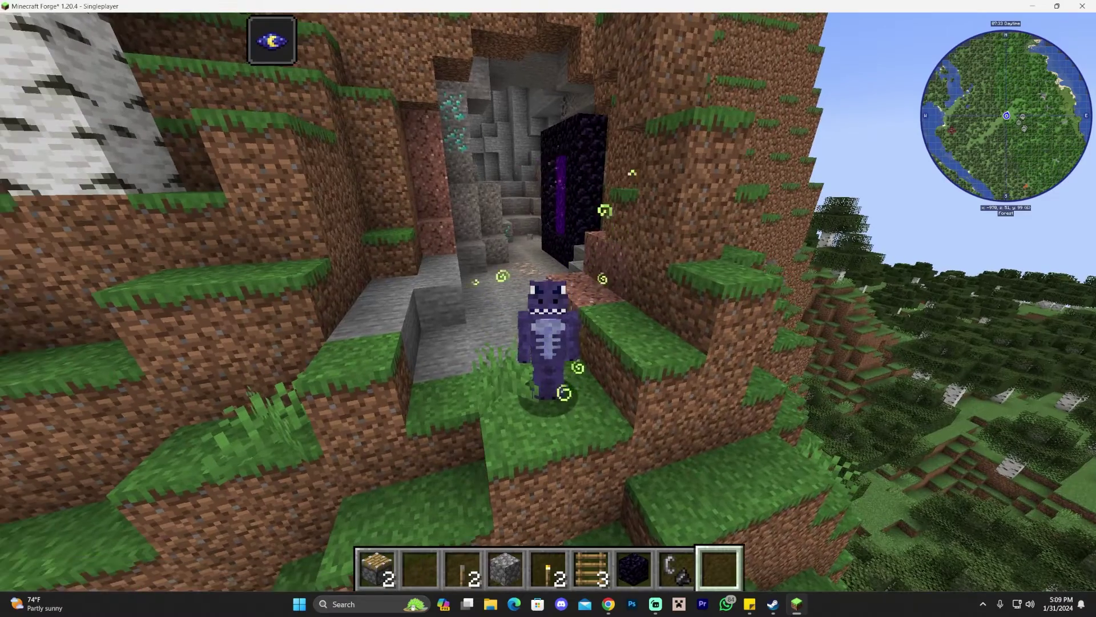
pyautogui.press('s')
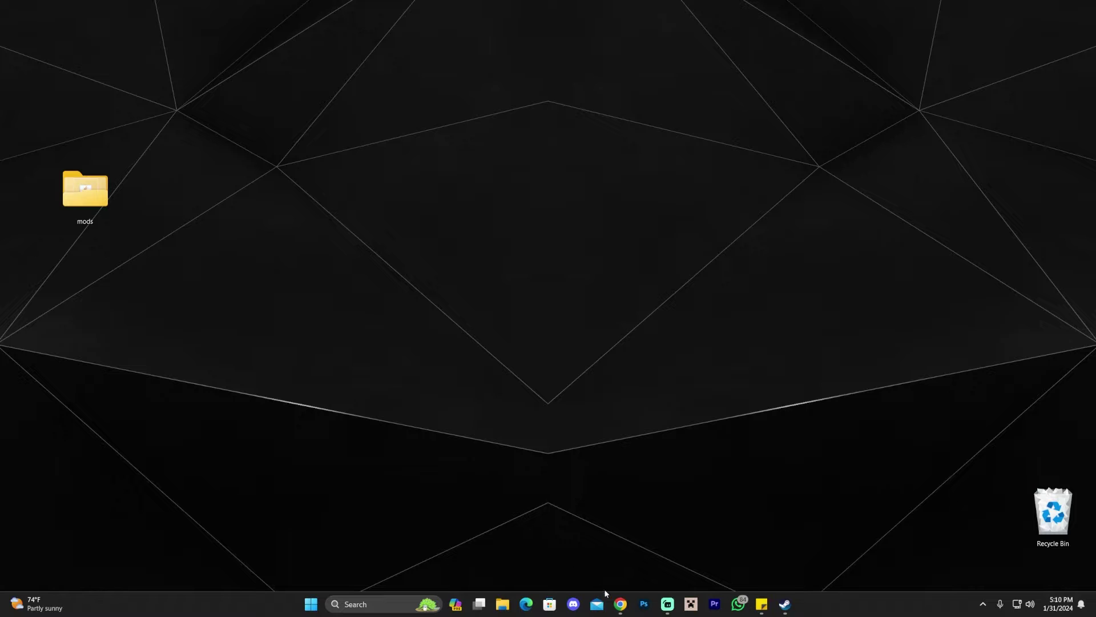
# Bring Chrome forward and switch to the Fabric Mod Loader guide tab
pyautogui.moveTo(621, 603)
pyautogui.click(676, 542)
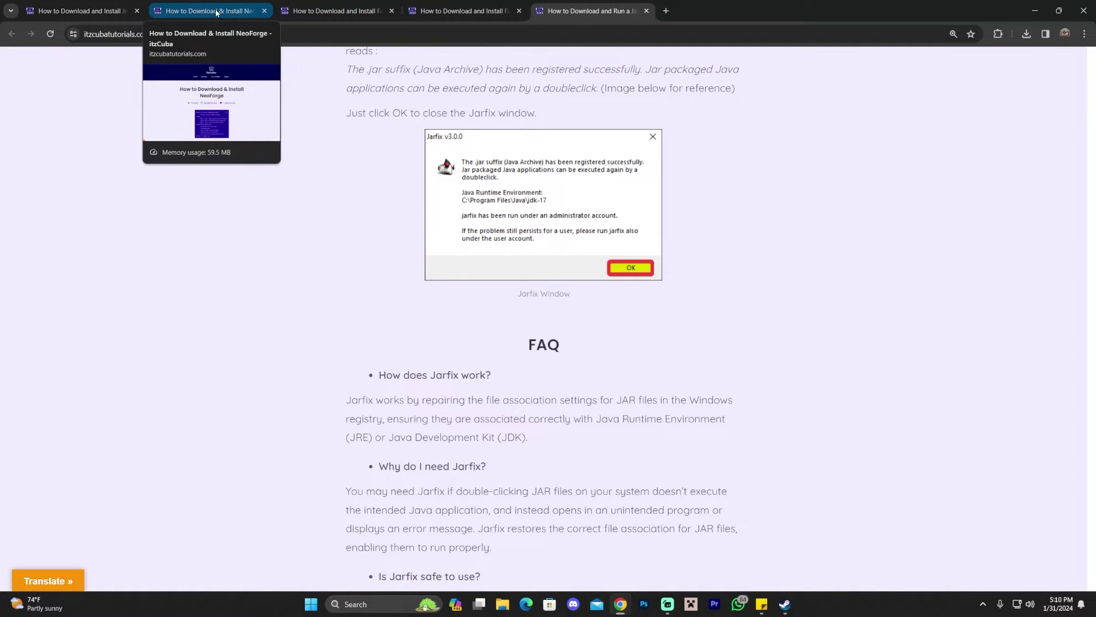
pyautogui.click(328, 12)
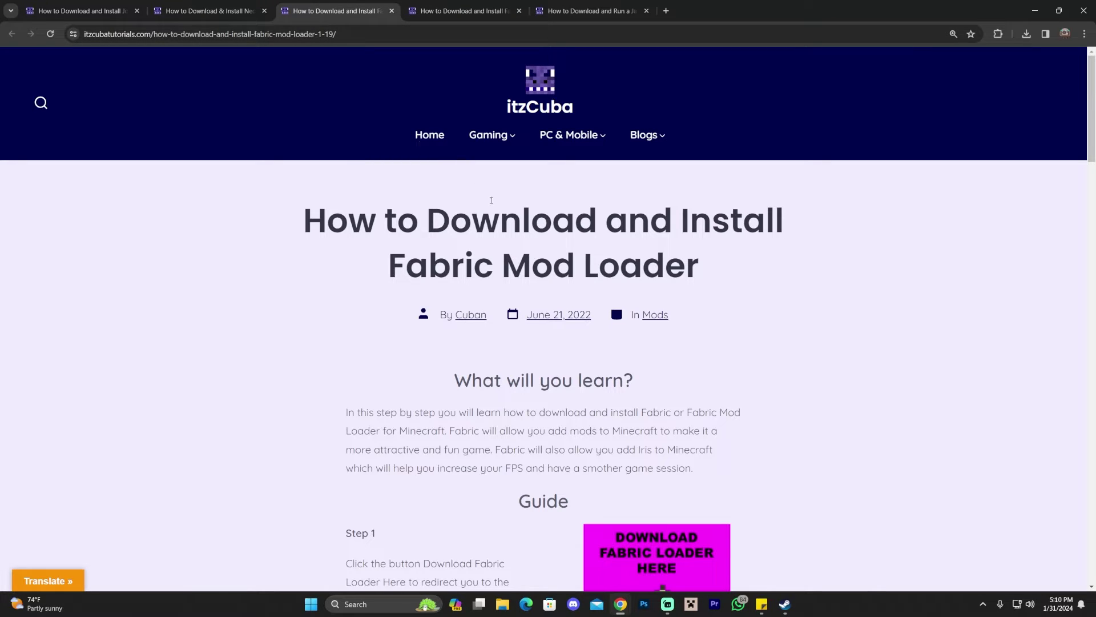
pyautogui.moveTo(387, 267); pyautogui.dragTo(600, 267)
pyautogui.click(653, 268)
# Follow the guide's 'Download Fabric Loader Here' link to the Fabric installer page
pyautogui.scroll(-6, 649, 267)
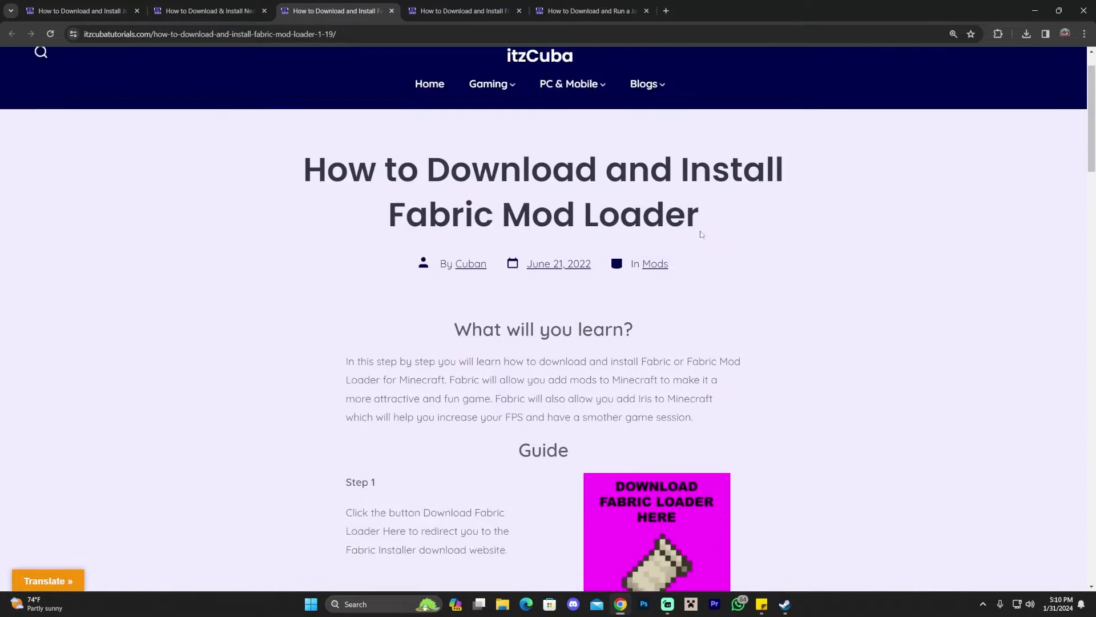
pyautogui.scroll(6, 689, 243)
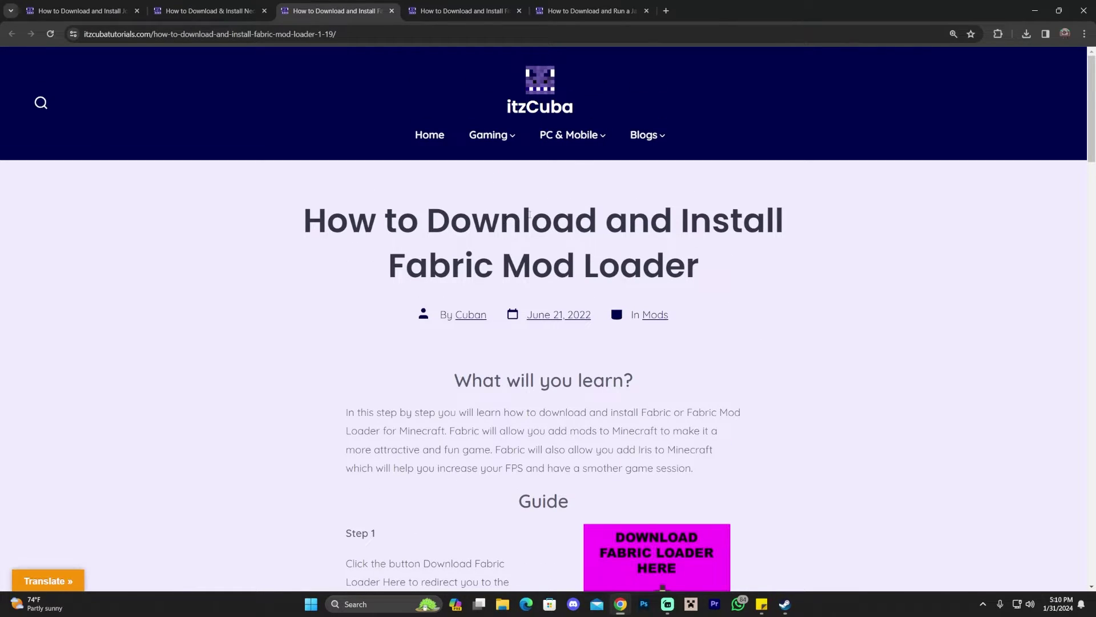
pyautogui.scroll(-5, 554, 216)
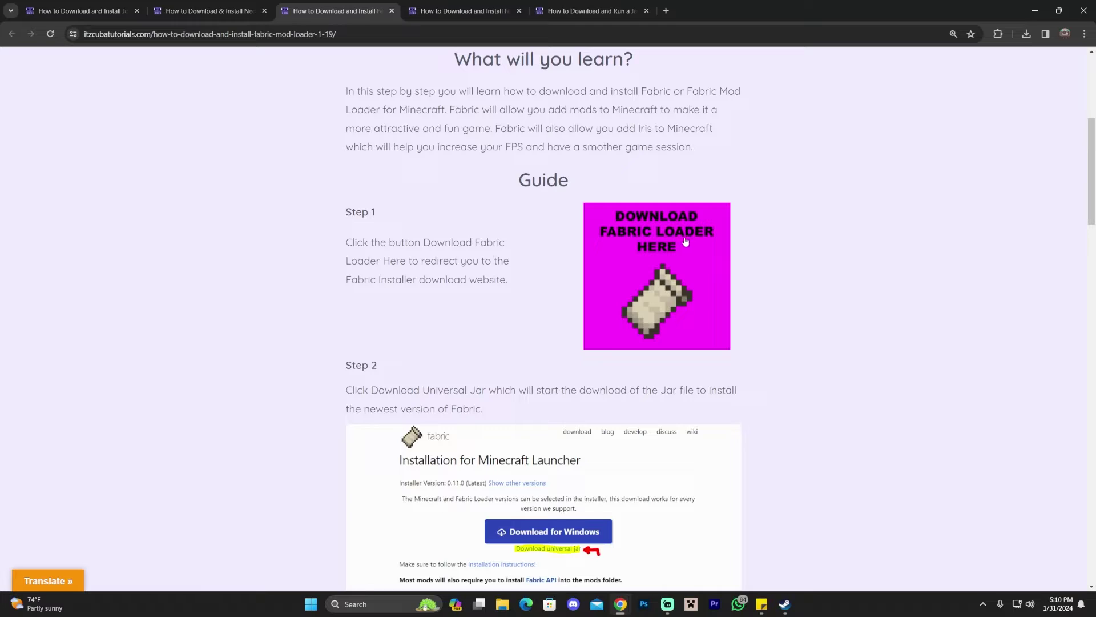
pyautogui.scroll(1, 682, 264)
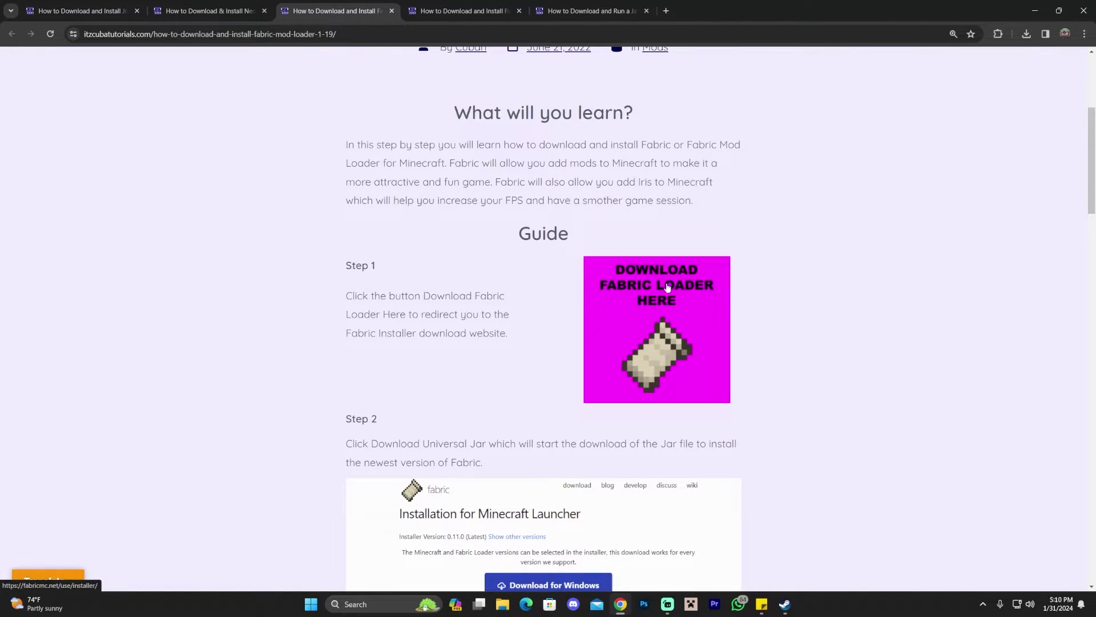
pyautogui.scroll(1, 657, 305)
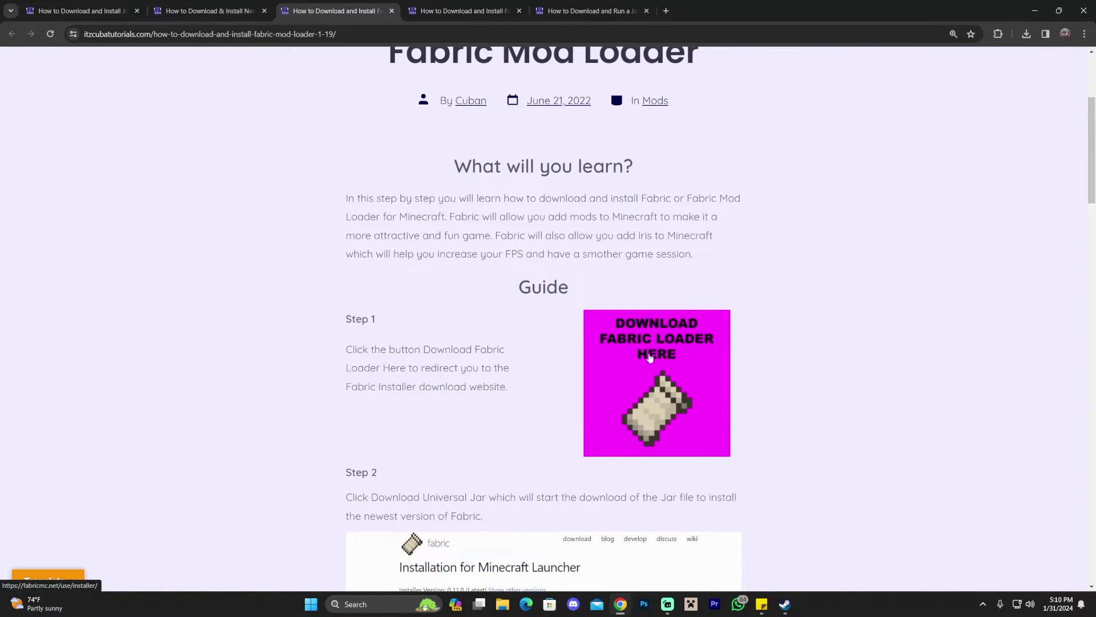
pyautogui.scroll(3, 611, 349)
pyautogui.scroll(-3, 752, 347)
pyautogui.scroll(2, 657, 365)
pyautogui.scroll(-1, 645, 382)
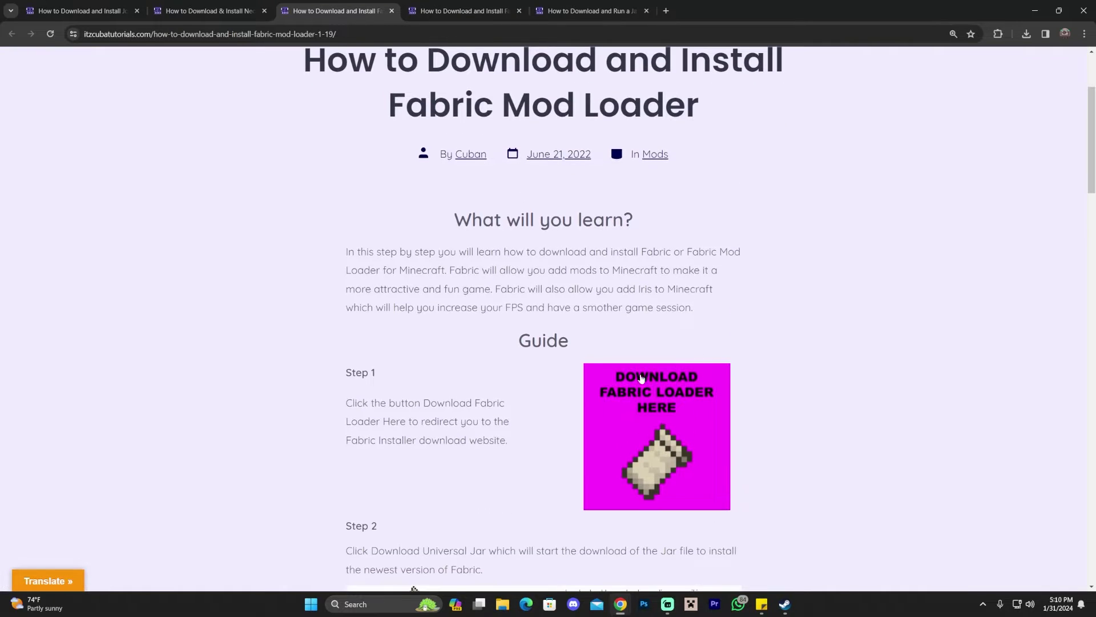
pyautogui.click(666, 394)
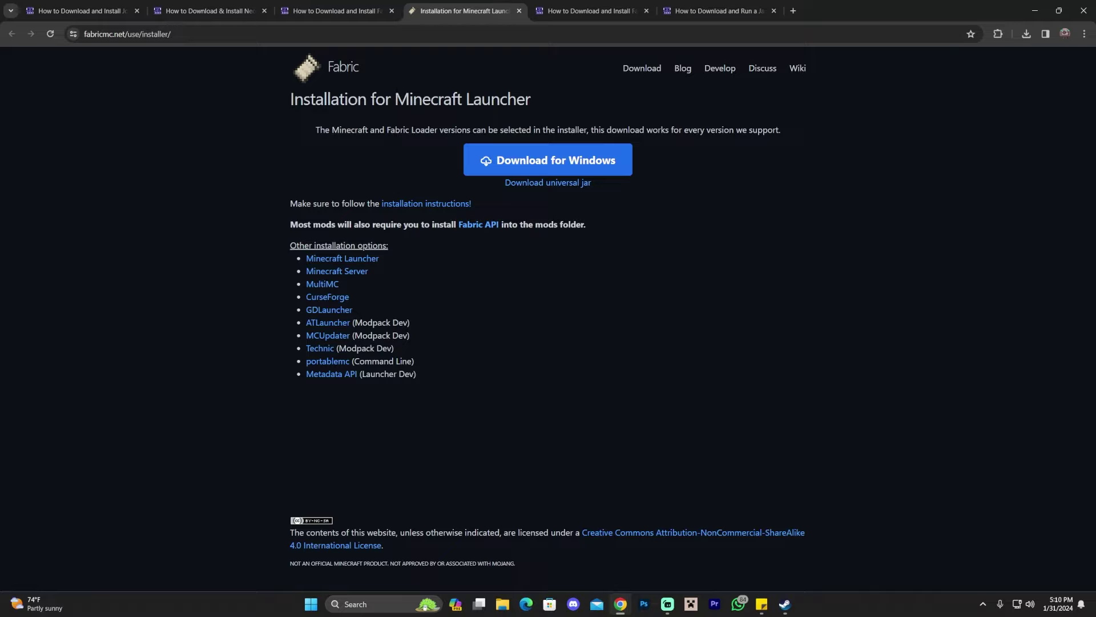
# Download the Fabric universal jar and drag fabric-installer-1.0.0 (3).jar onto the desktop
pyautogui.click(563, 183)
pyautogui.click(607, 424)
pyautogui.moveTo(833, 6); pyautogui.dragTo(766, 57)
pyautogui.click(962, 84)
pyautogui.moveTo(873, 132); pyautogui.dragTo(280, 199)
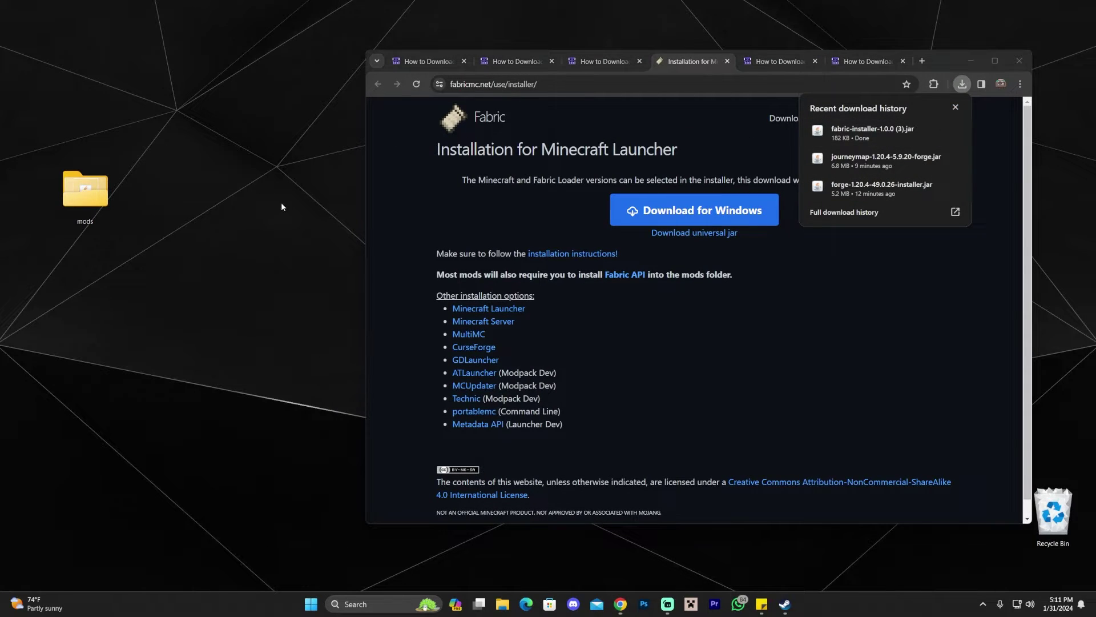
pyautogui.doubleClick(944, 52)
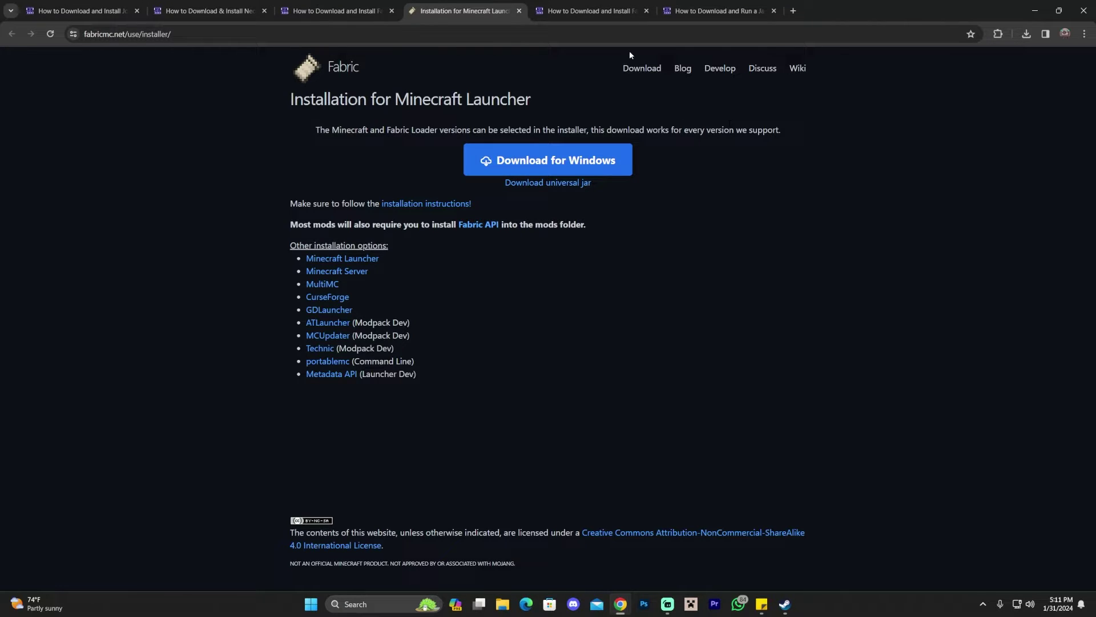
# Switch to the itzCuba 'How to Download and Install Fabric API' guide
pyautogui.click(603, 14)
pyautogui.doubleClick(791, 219)
pyautogui.click(751, 222)
pyautogui.moveTo(649, 220); pyautogui.dragTo(550, 266)
pyautogui.moveTo(461, 266); pyautogui.dragTo(598, 265)
pyautogui.click(631, 268)
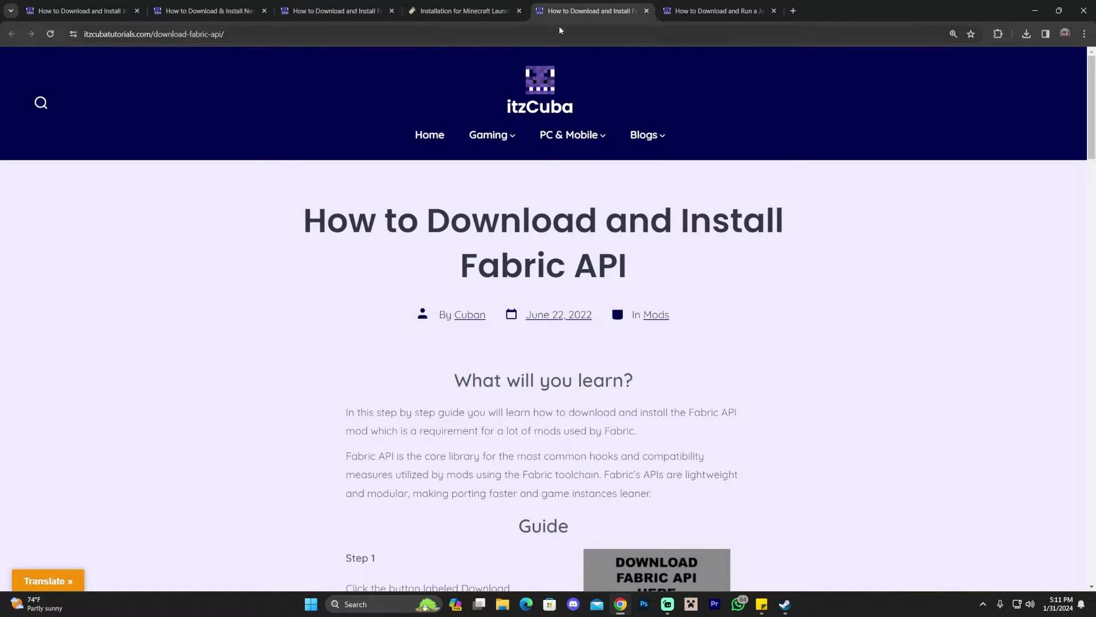
# Close the Fabric loader tabs and open the Fabric API download page from the guide
pyautogui.click(392, 10)
pyautogui.click(391, 11)
pyautogui.scroll(-3, 748, 209)
pyautogui.scroll(-2, 719, 212)
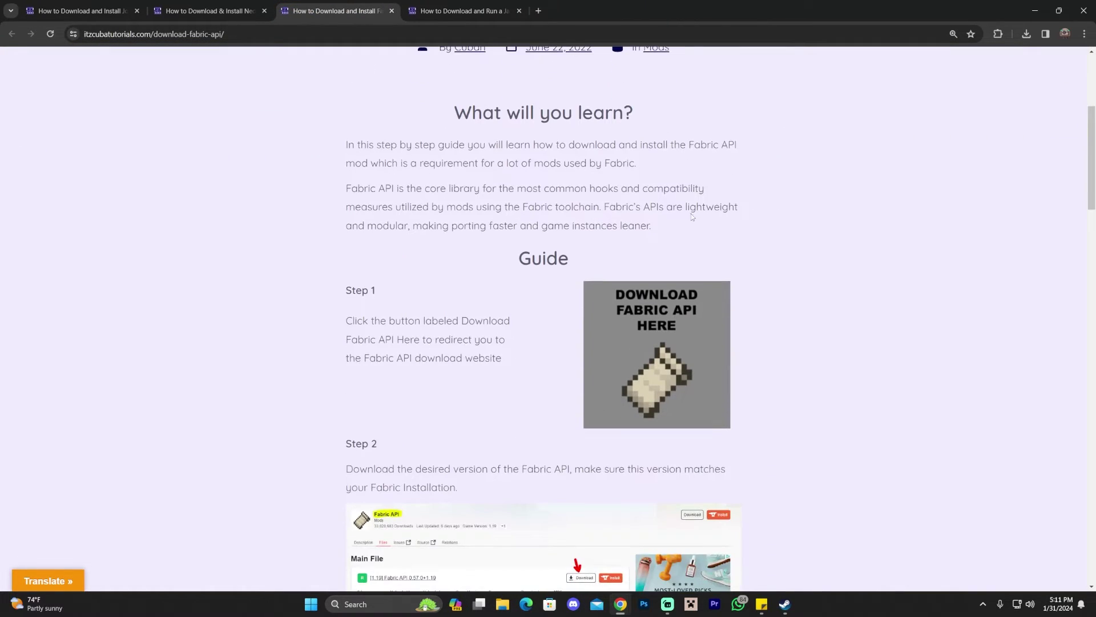
pyautogui.click(674, 331)
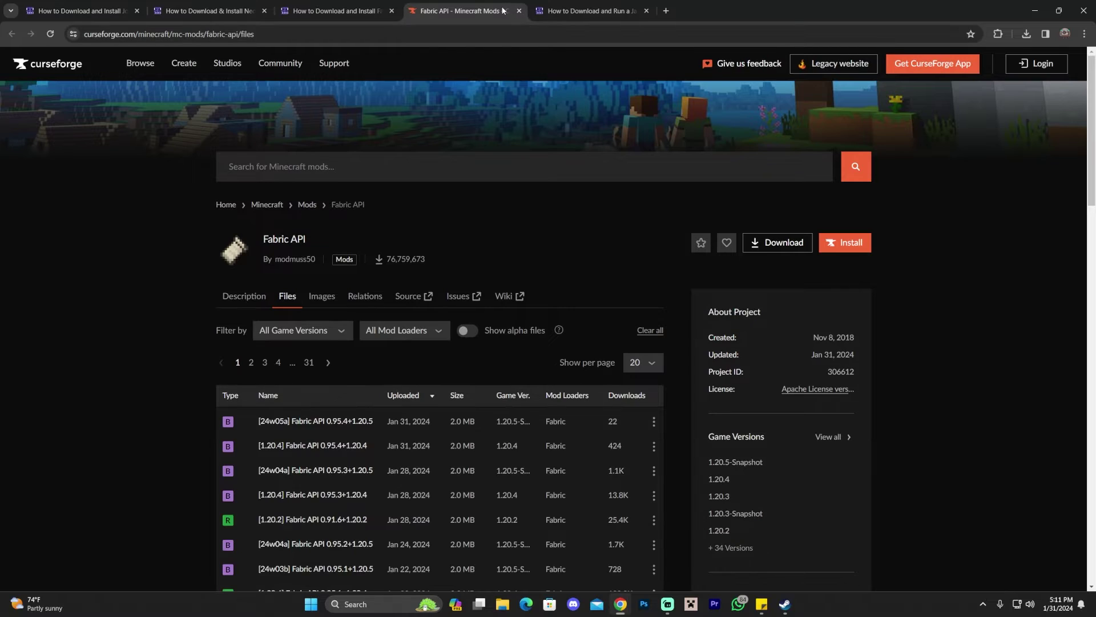
# Download and save the Fabric API 0.95.4+1.20.4 file from CurseForge
pyautogui.scroll(-3, 599, 320)
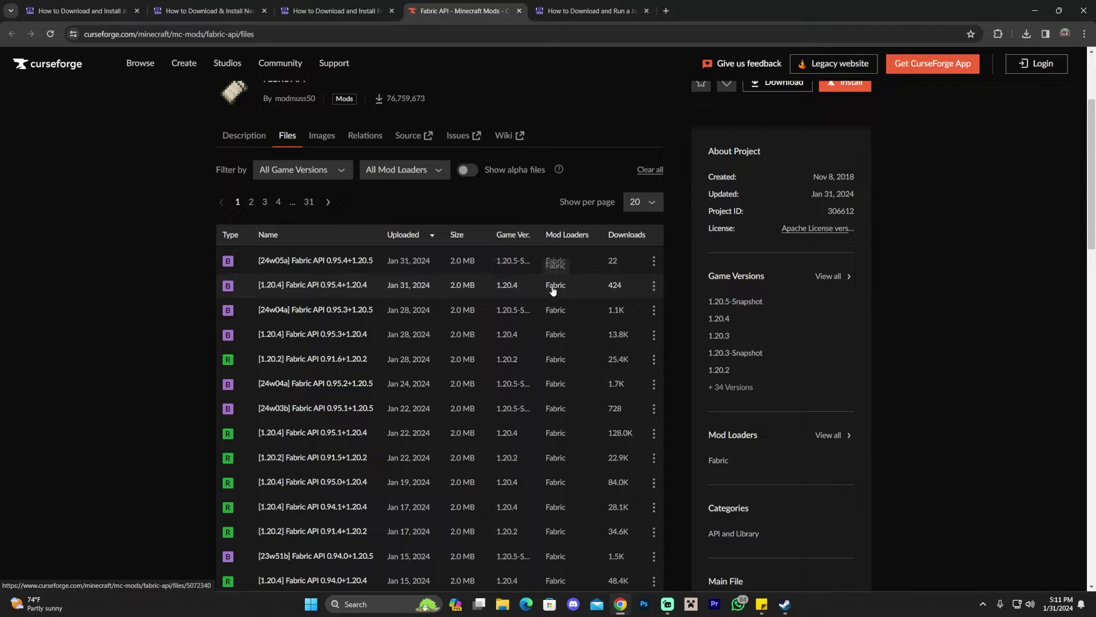
pyautogui.click(654, 286)
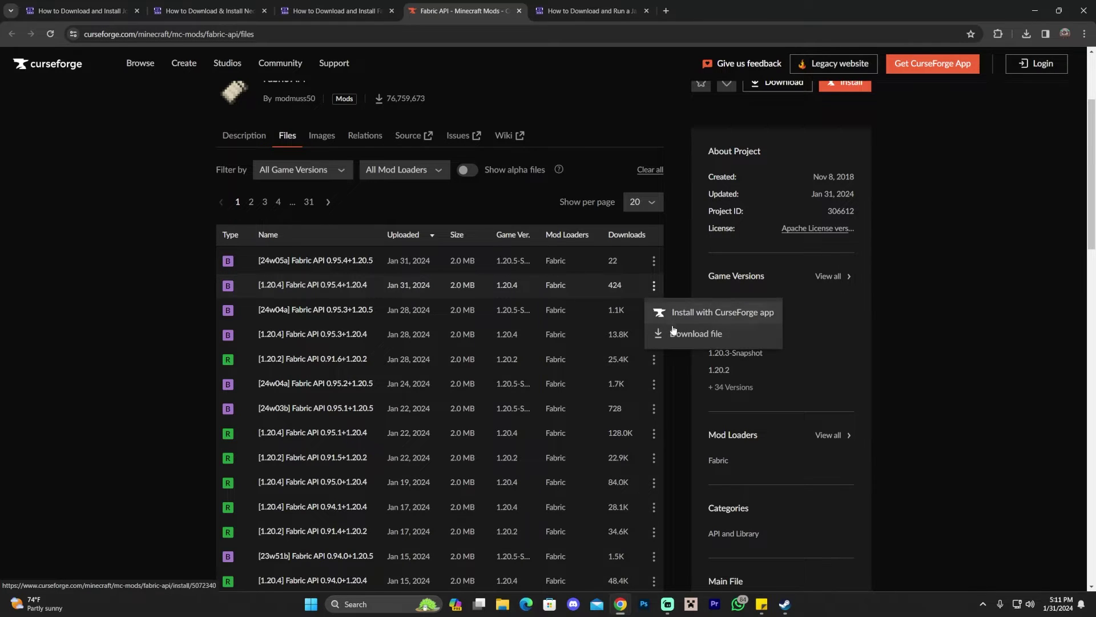
pyautogui.click(674, 334)
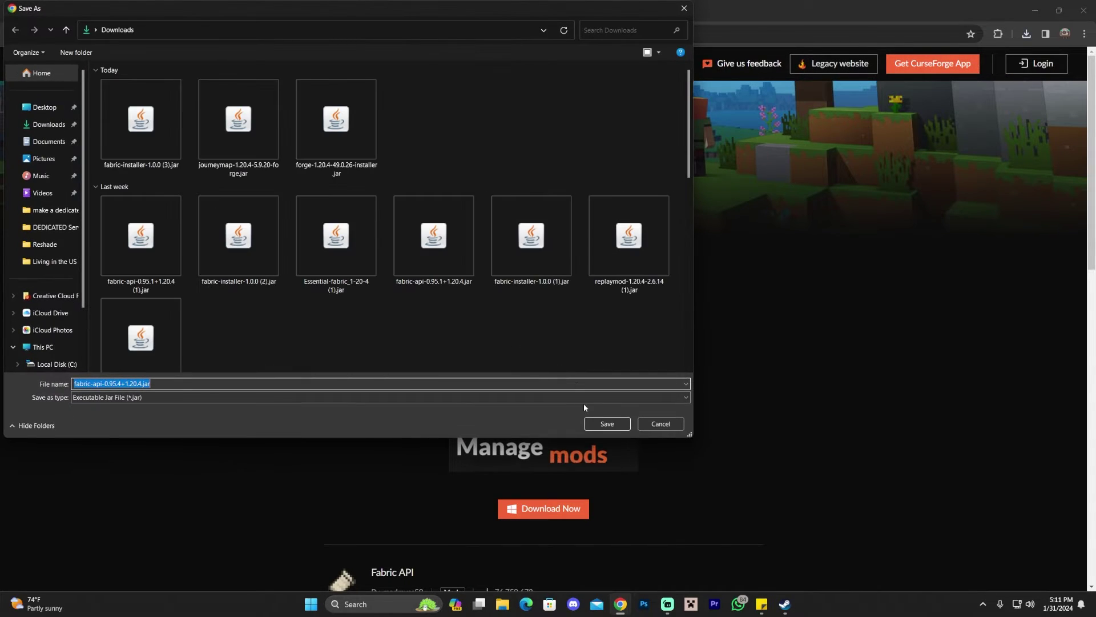
pyautogui.click(606, 421)
pyautogui.press('super+Down')
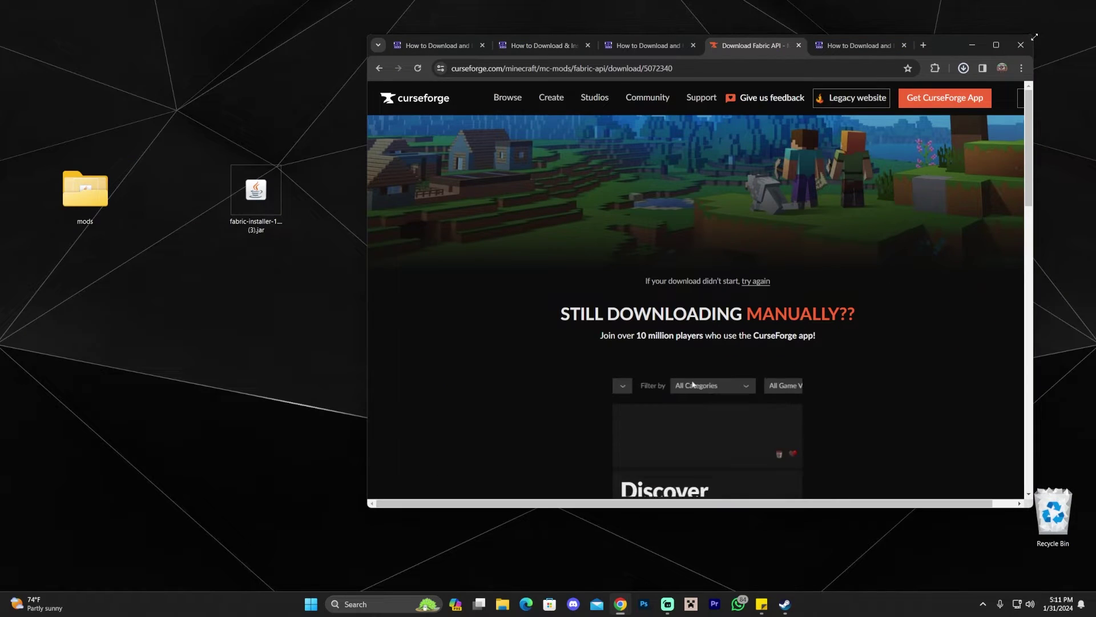
# Drag fabric-api-0.95.4+1.20.4.jar onto the desktop and return to the JourneyMap guide
pyautogui.moveTo(1036, 36); pyautogui.dragTo(972, 98)
pyautogui.moveTo(867, 105); pyautogui.dragTo(948, 71)
pyautogui.click(977, 99)
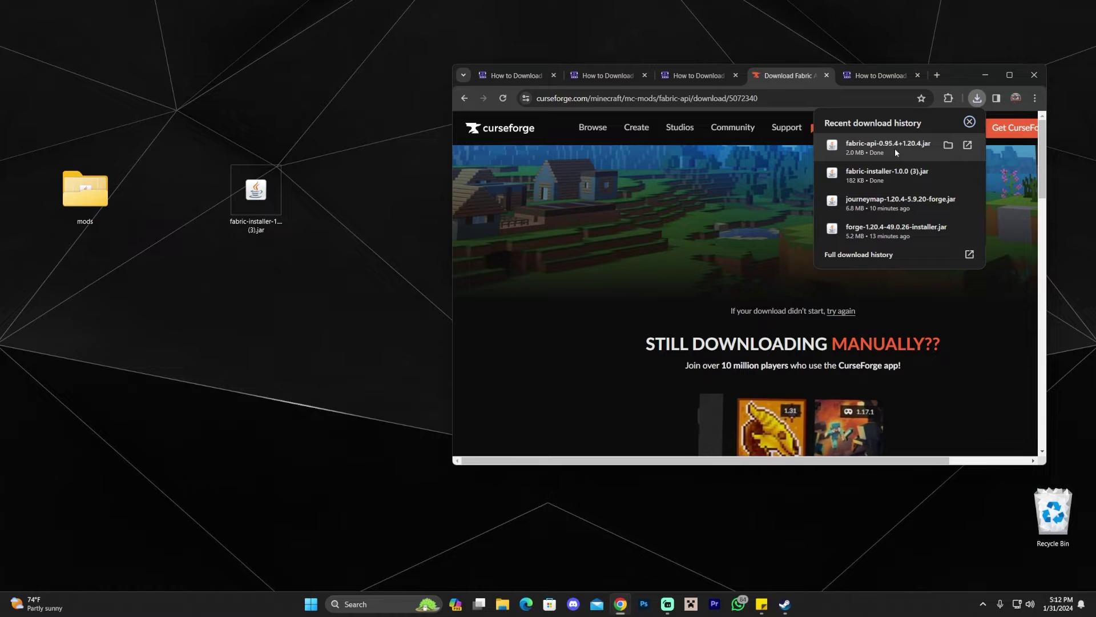
pyautogui.moveTo(874, 149); pyautogui.dragTo(313, 194)
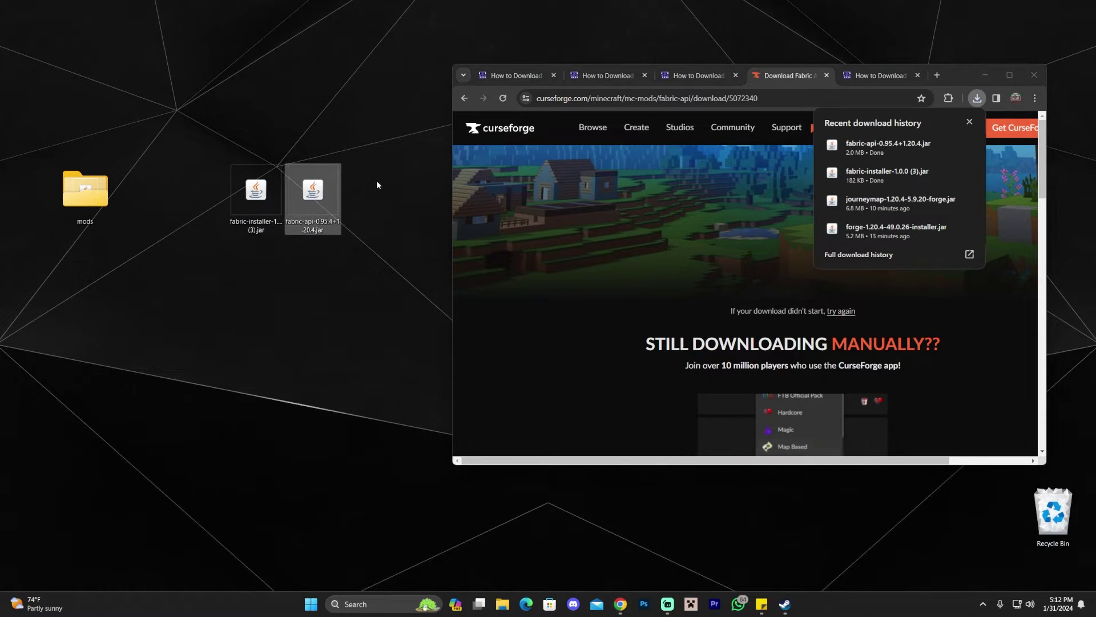
pyautogui.click(1016, 74)
pyautogui.click(120, 12)
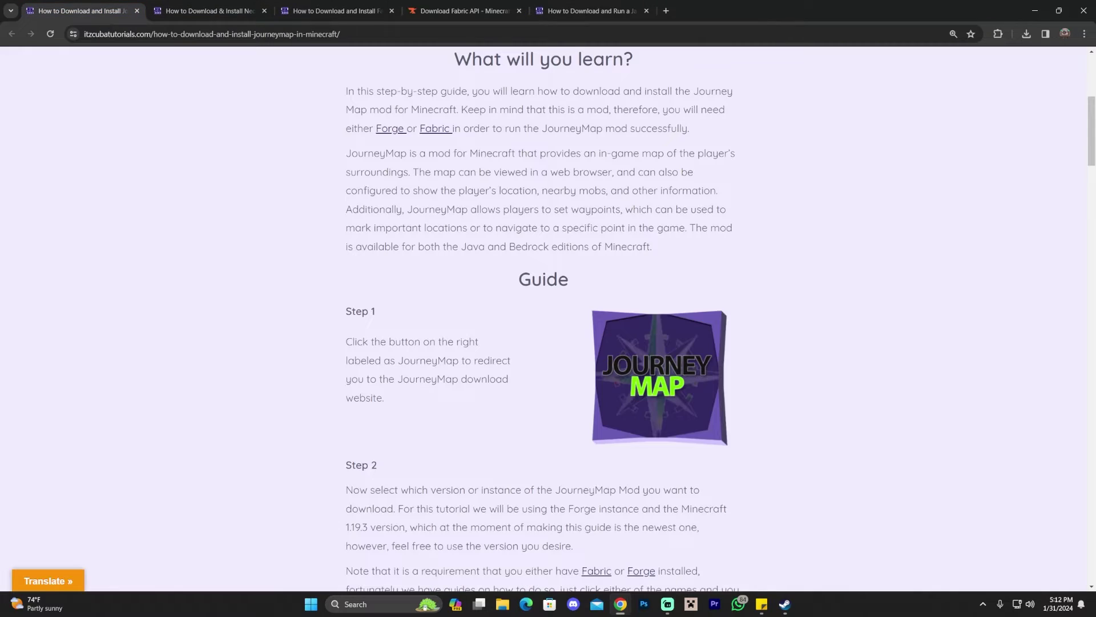
# Open the JourneyMap files page on CurseForge from the guide
pyautogui.scroll(5, 735, 313)
pyautogui.scroll(-5, 714, 275)
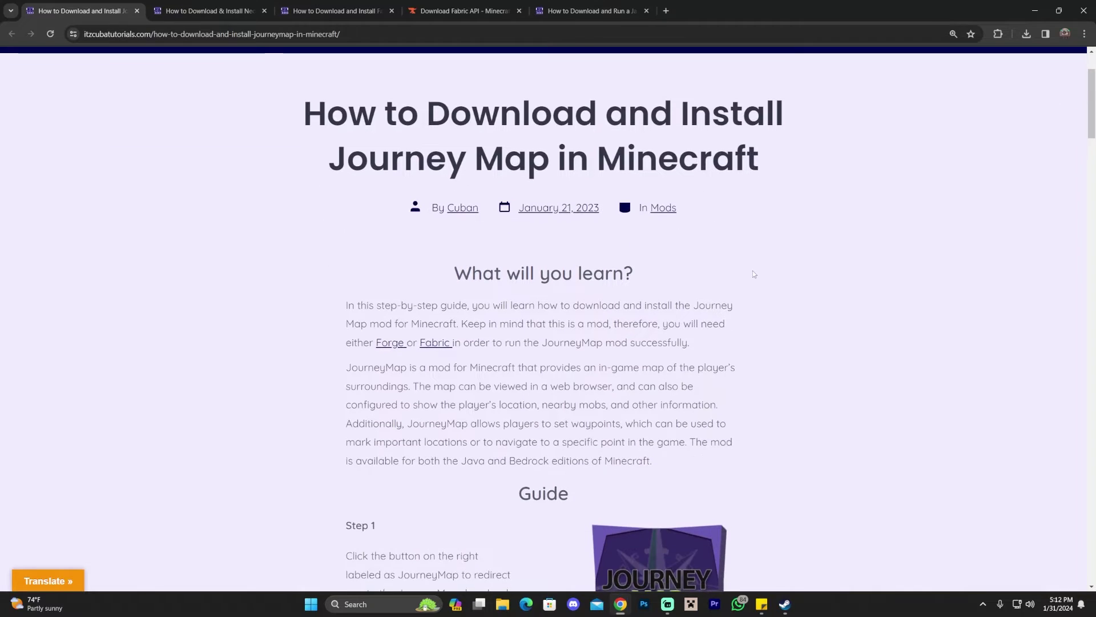
pyautogui.scroll(-3, 677, 241)
pyautogui.scroll(2, 697, 309)
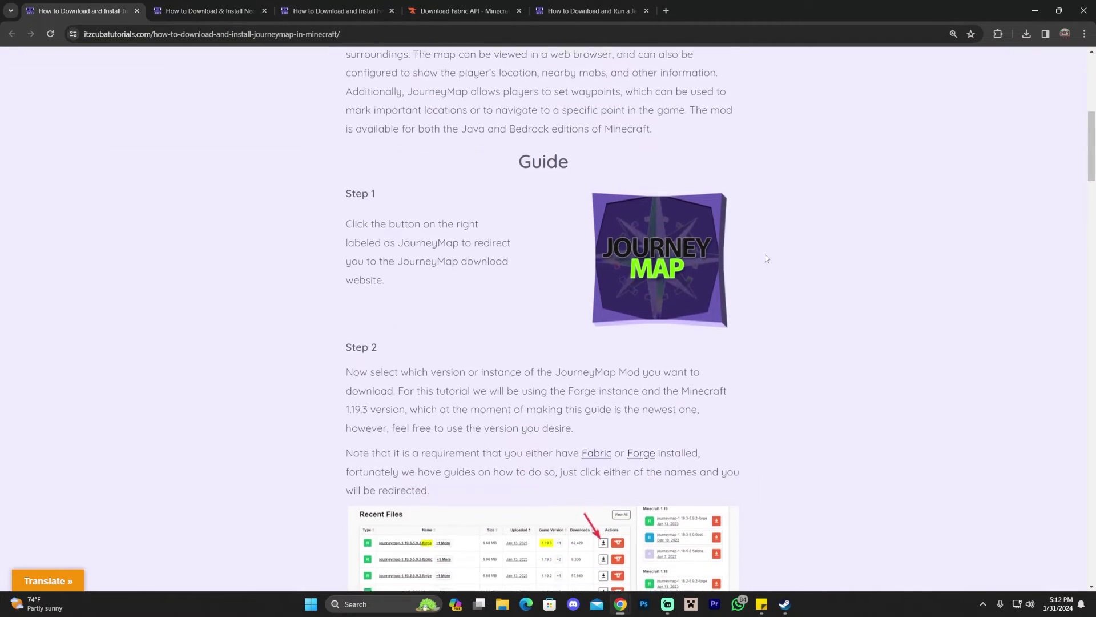
pyautogui.scroll(2, 696, 309)
pyautogui.click(674, 326)
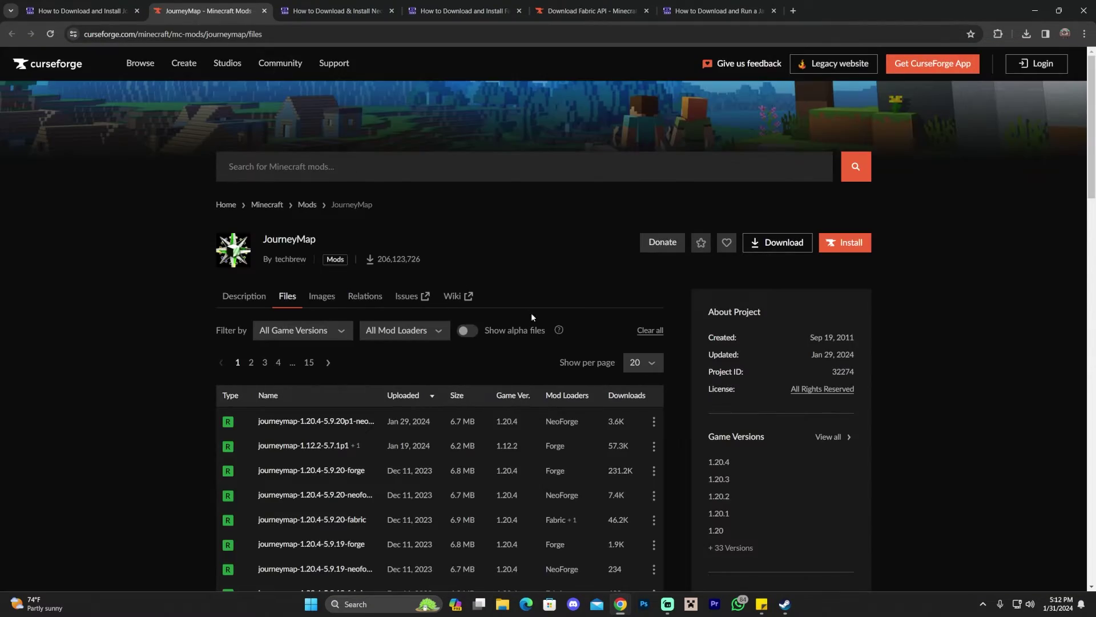
# Download and save journeymap-1.20.4-5.9.20-fabric.jar
pyautogui.scroll(-3, 565, 326)
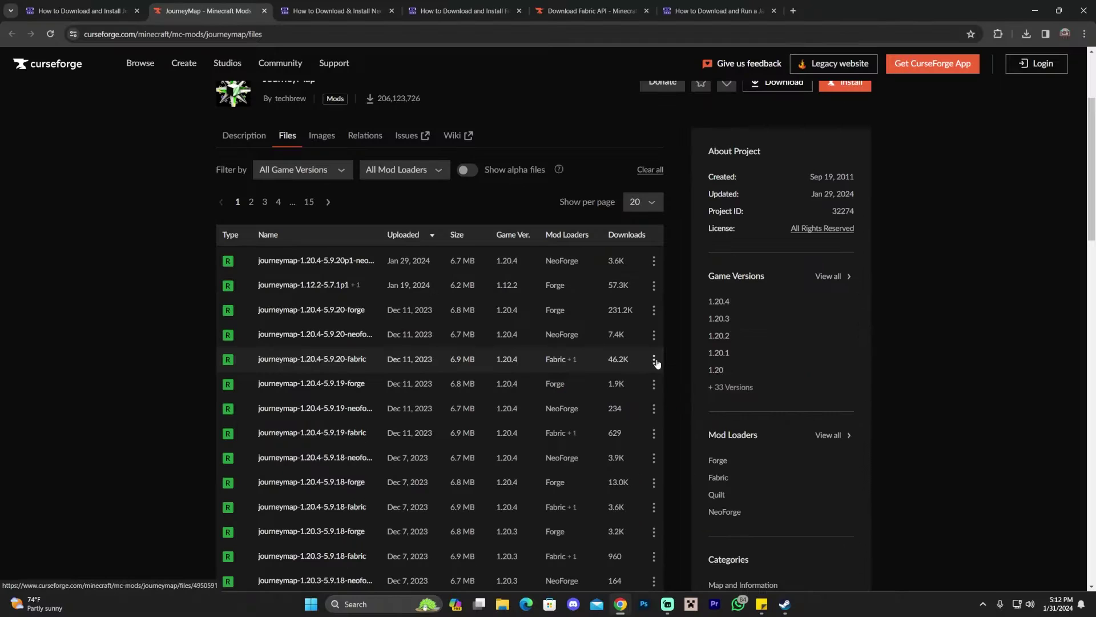
pyautogui.click(878, 307)
pyautogui.click(687, 405)
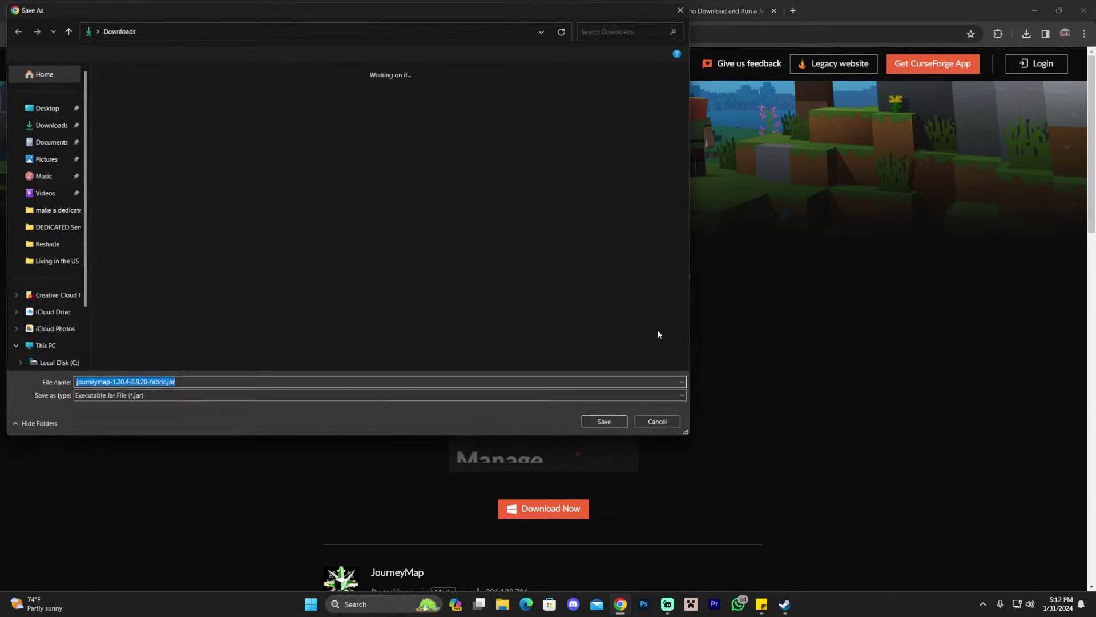
pyautogui.press('Return')
# Drag the JourneyMap Fabric jar onto the desktop and group the three jars together
pyautogui.press('super+Down')
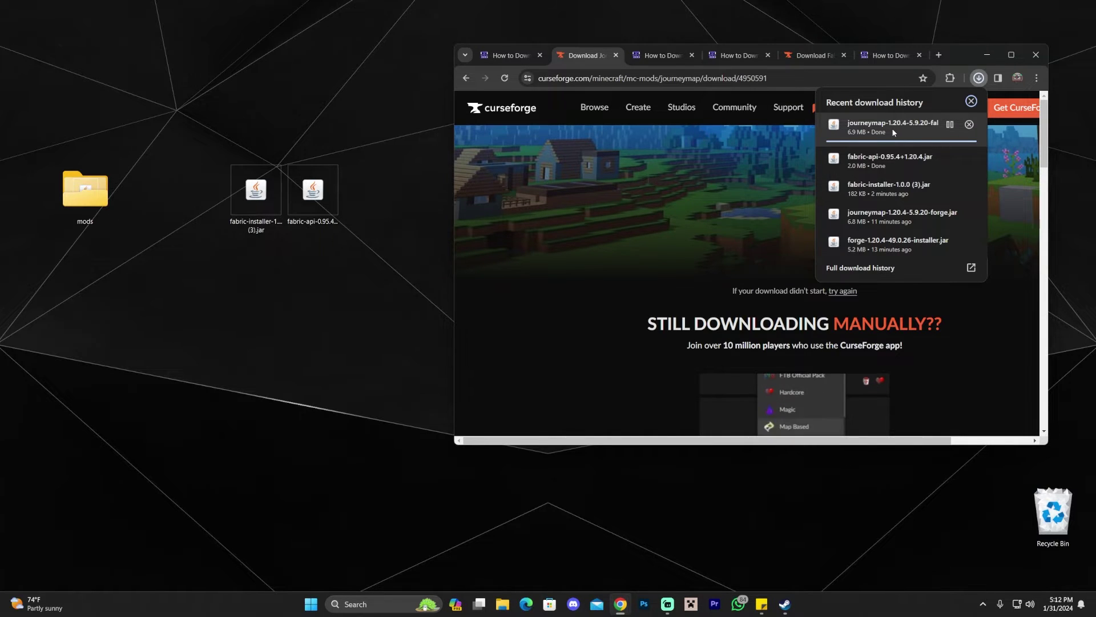
pyautogui.moveTo(889, 127); pyautogui.dragTo(309, 265)
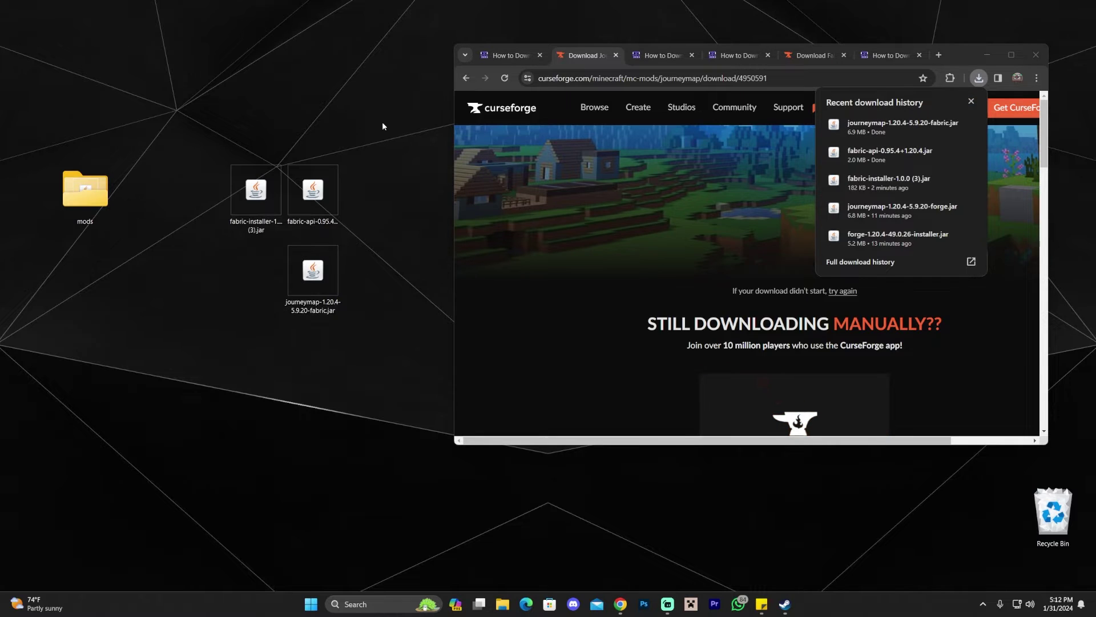
pyautogui.click(987, 55)
pyautogui.moveTo(466, 336); pyautogui.dragTo(240, 172)
pyautogui.moveTo(313, 270); pyautogui.dragTo(541, 269)
# Rearrange the three jar files on the desktop, moving the Fabric installer one cell left
pyautogui.click(679, 325)
pyautogui.moveTo(675, 325); pyautogui.dragTo(474, 172)
pyautogui.moveTo(541, 270); pyautogui.dragTo(597, 351)
pyautogui.click(760, 258)
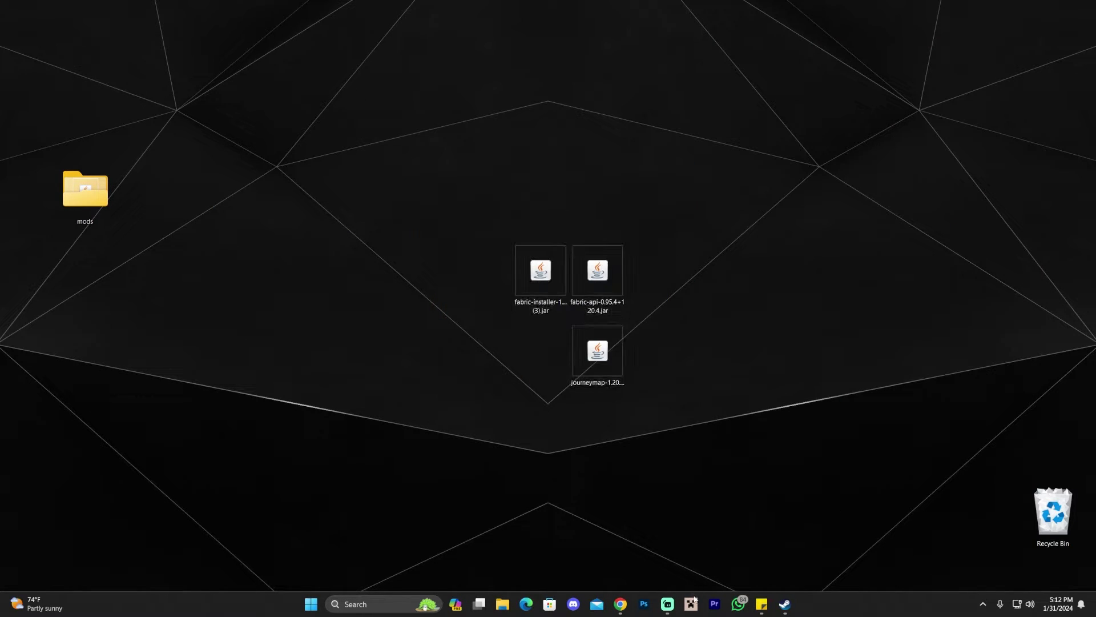
pyautogui.moveTo(548, 274); pyautogui.dragTo(491, 274)
pyautogui.click(511, 208)
# Run the Fabric installer and install Fabric Loader for Minecraft 1.20.4
pyautogui.click(499, 271)
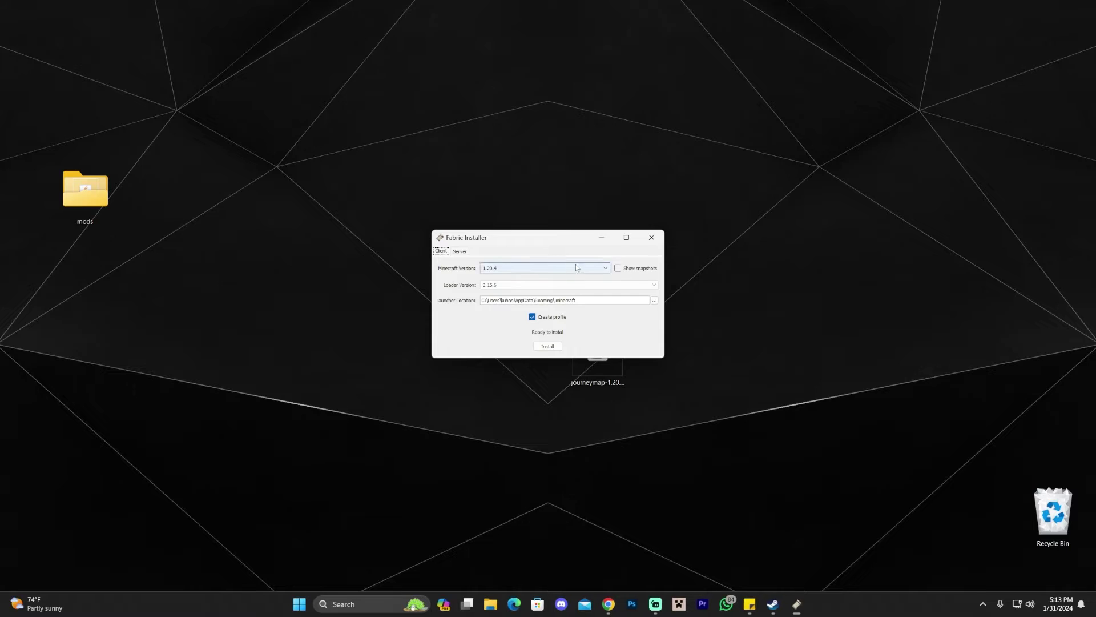
pyautogui.click(542, 269)
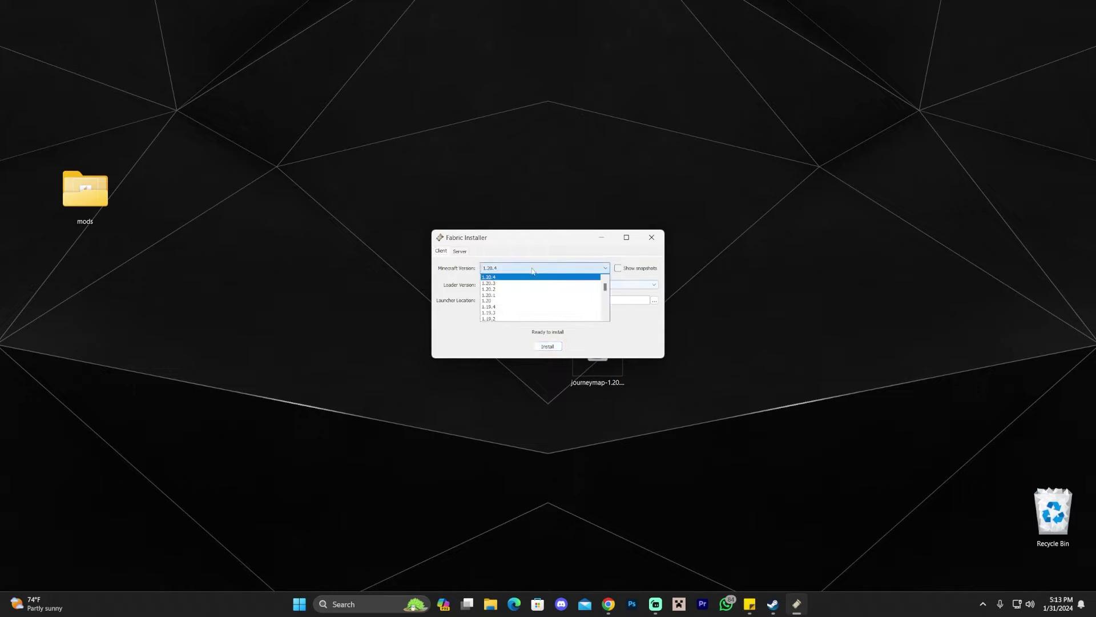
pyautogui.click(492, 270)
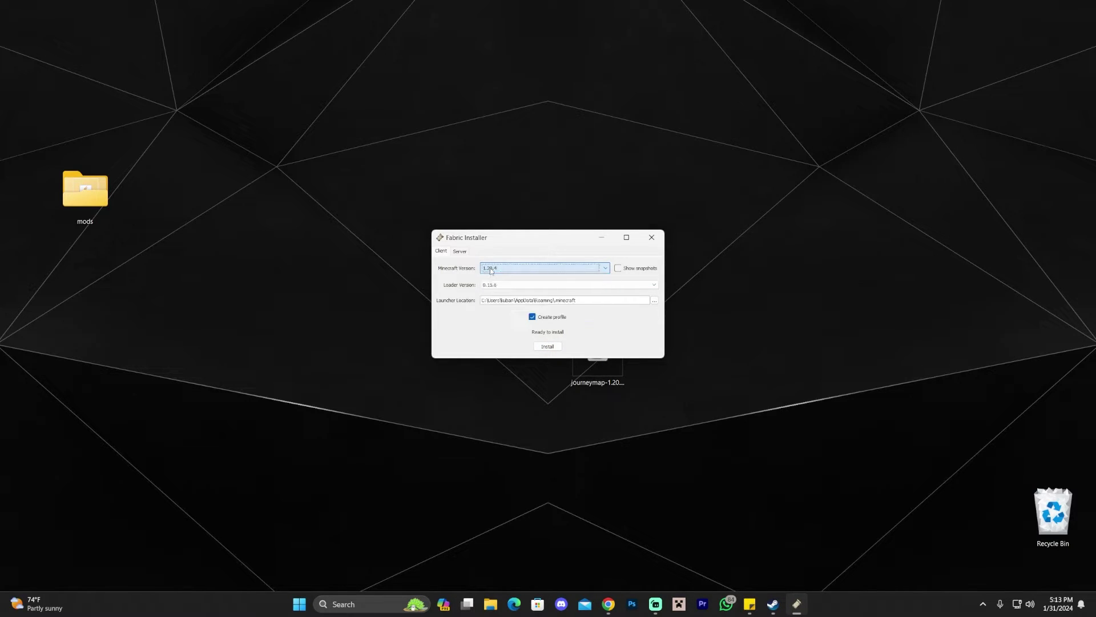
pyautogui.moveTo(560, 244); pyautogui.dragTo(419, 177)
pyautogui.click(594, 349)
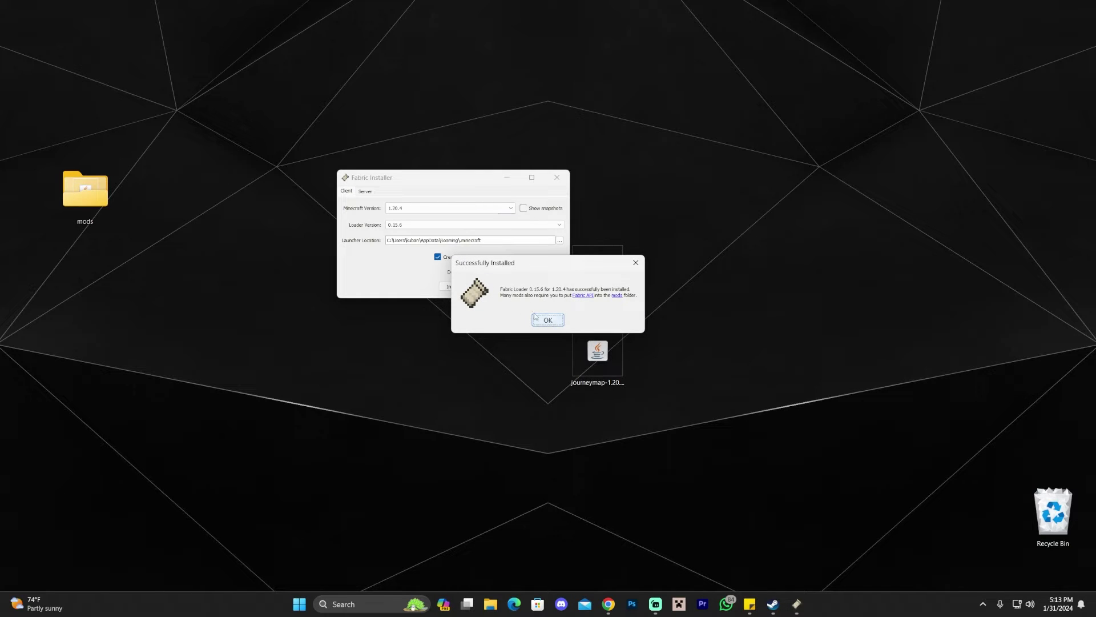
# Dismiss the success message, close the installer and delete its jar
pyautogui.click(547, 320)
pyautogui.click(557, 177)
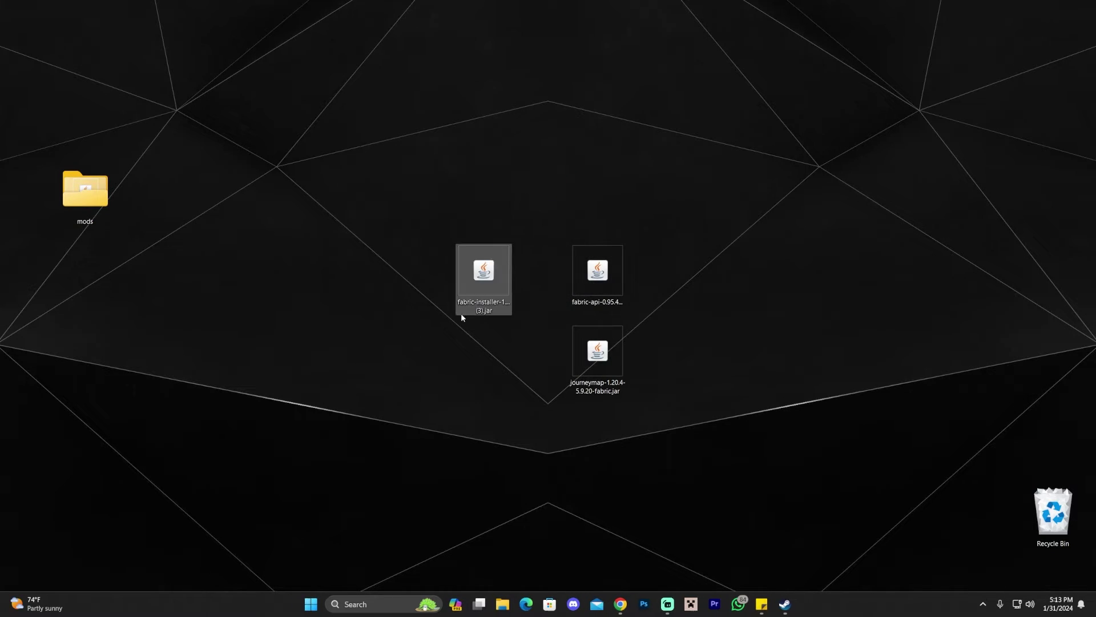
pyautogui.press('Delete')
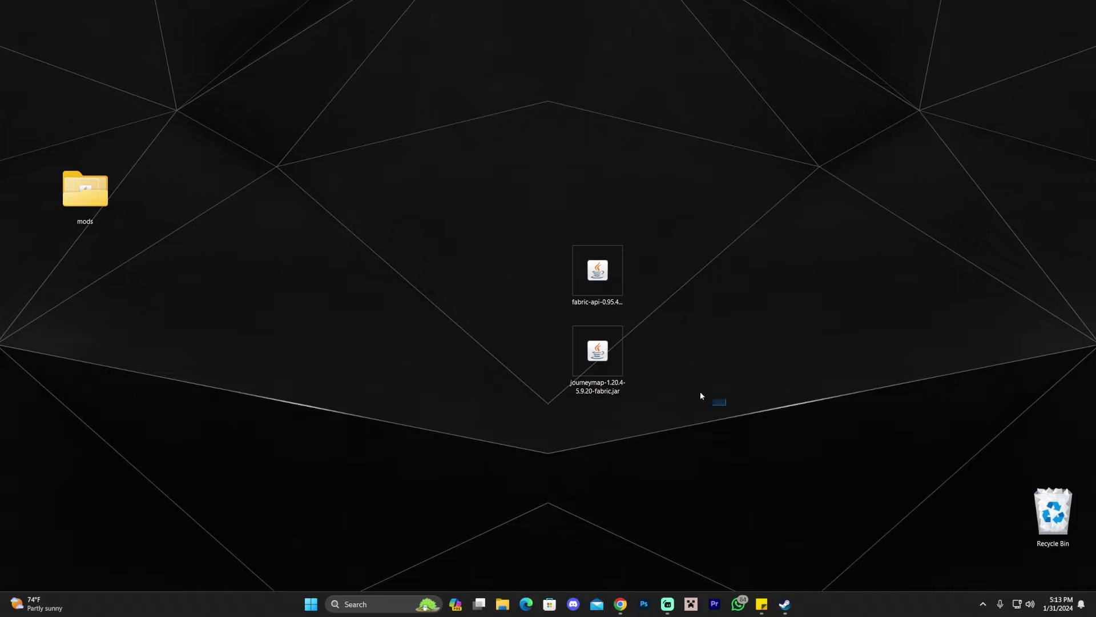
# Remove the installer jar and choose fabric-loader-1.20.4 as the launcher's installation to play
pyautogui.moveTo(612, 280); pyautogui.dragTo(498, 199)
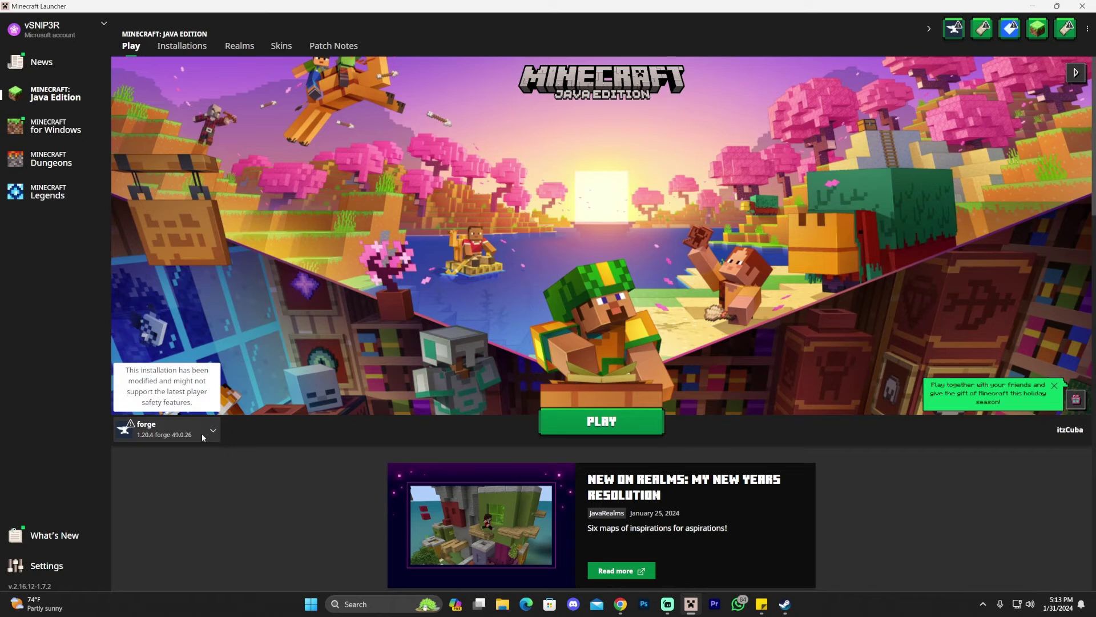
pyautogui.click(201, 432)
pyautogui.click(183, 305)
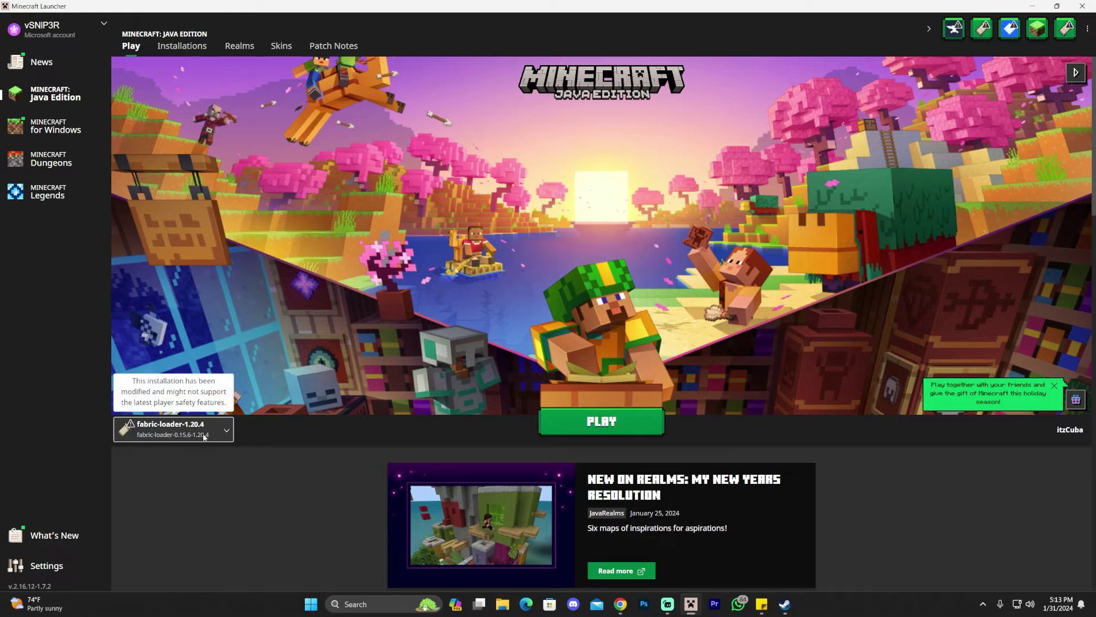
# In Installations, toggle the Modded filter off and on, then open fabric-loader-1.20.4's game folder
pyautogui.click(186, 49)
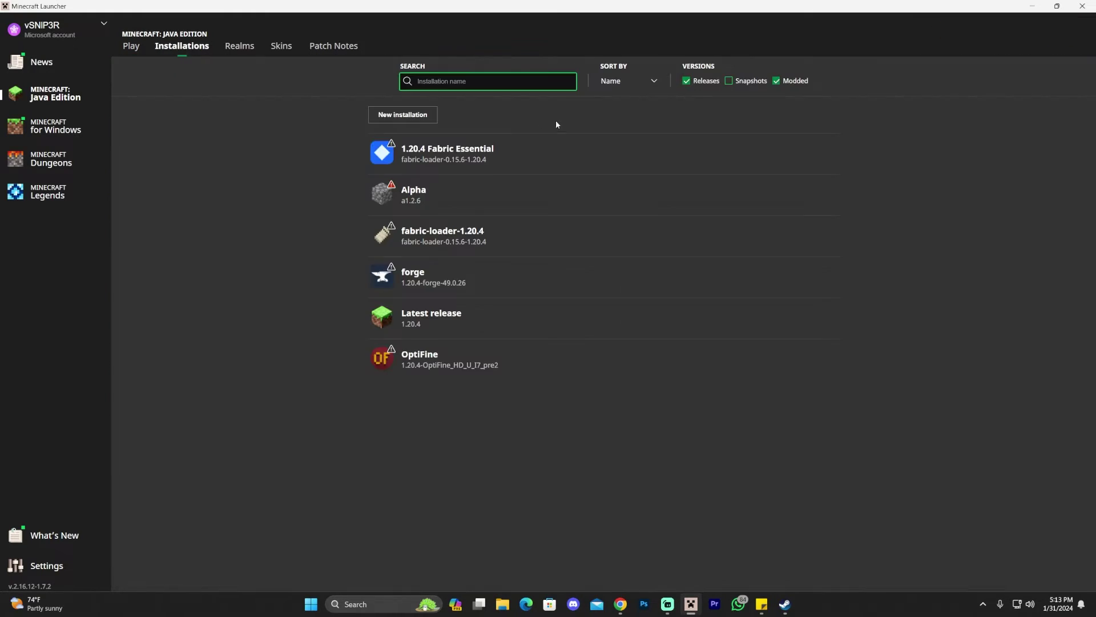
pyautogui.click(778, 81)
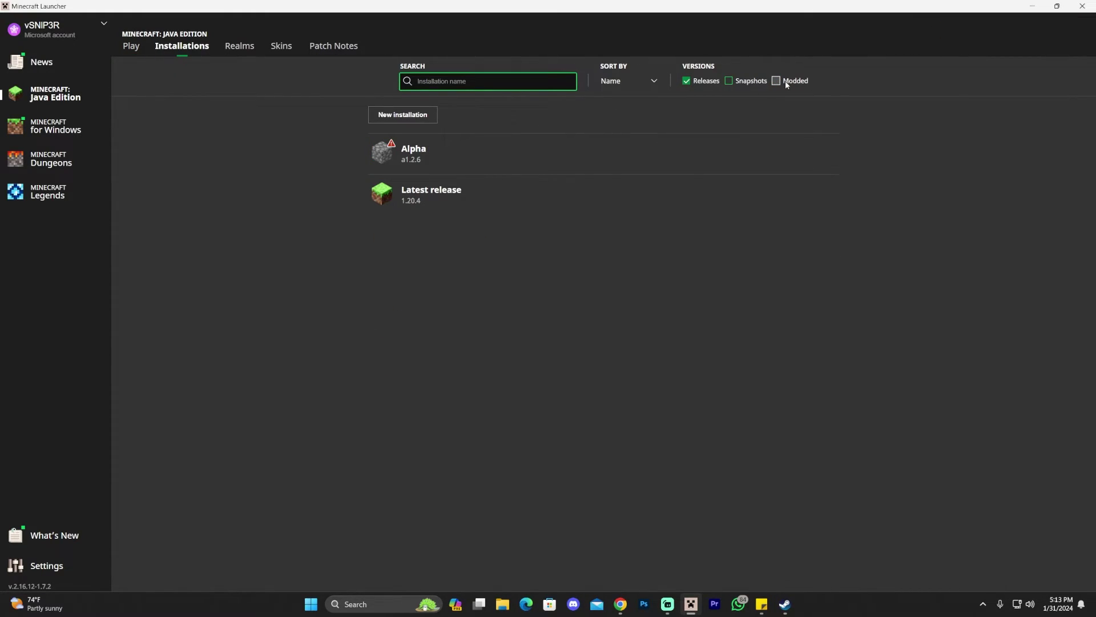
pyautogui.click(786, 83)
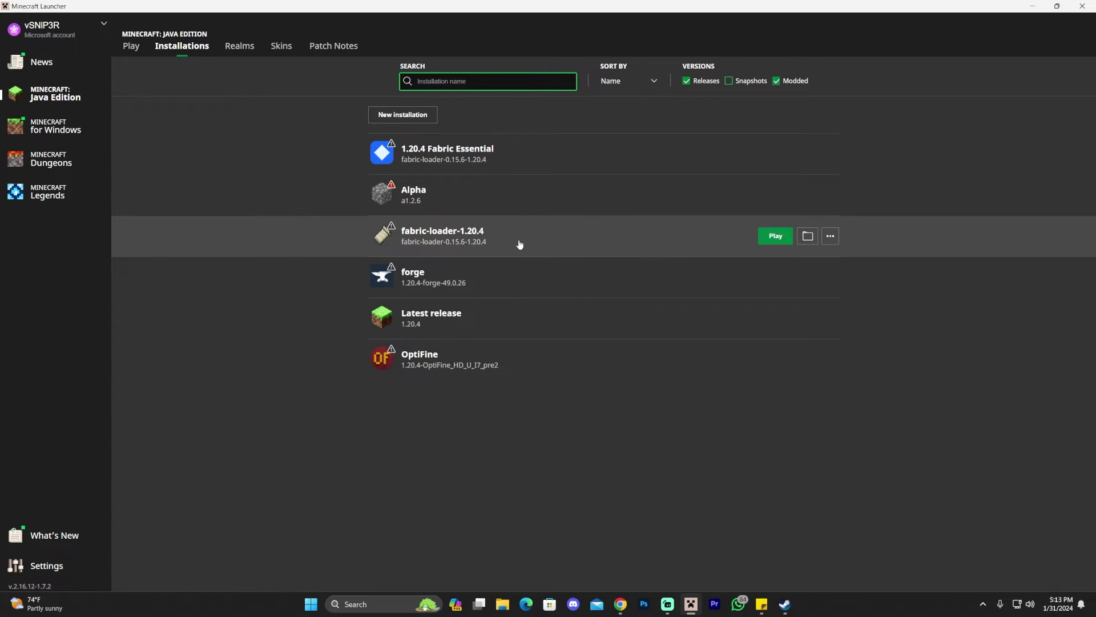
pyautogui.click(807, 238)
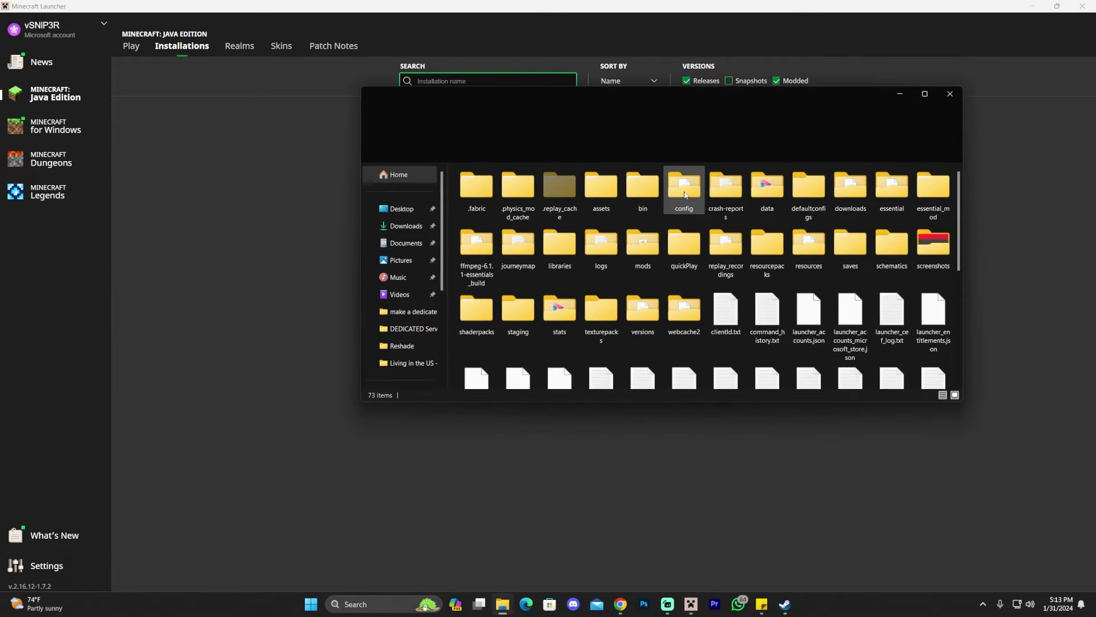
# Delete the old mods folder from .minecraft and maximize the Explorer window
pyautogui.moveTo(778, 105); pyautogui.dragTo(679, 96)
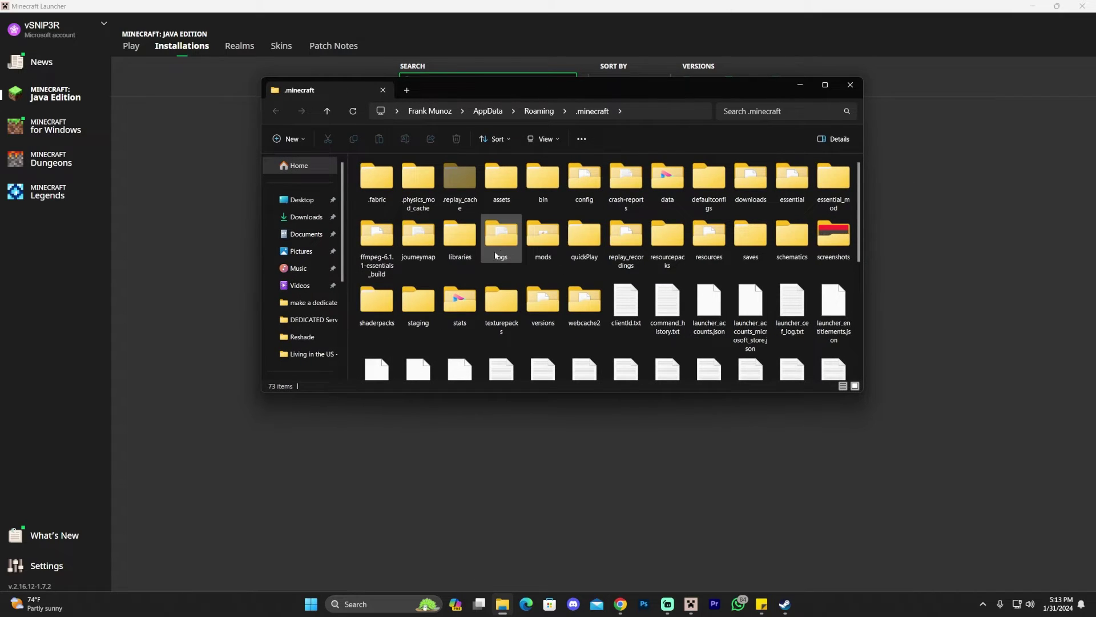
pyautogui.click(544, 244)
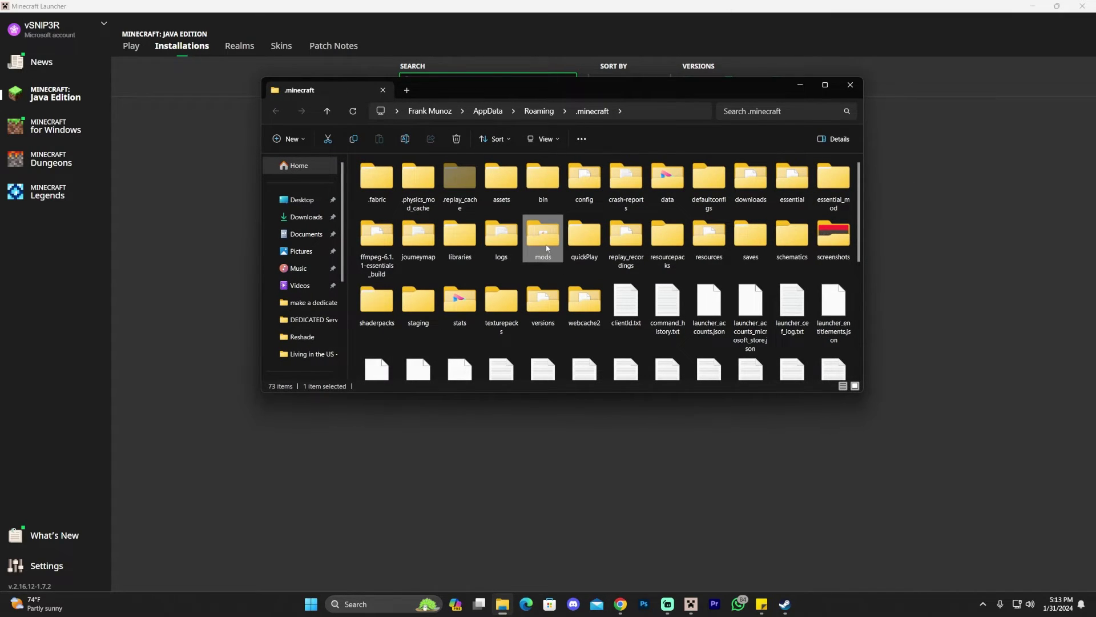
pyautogui.press('Delete')
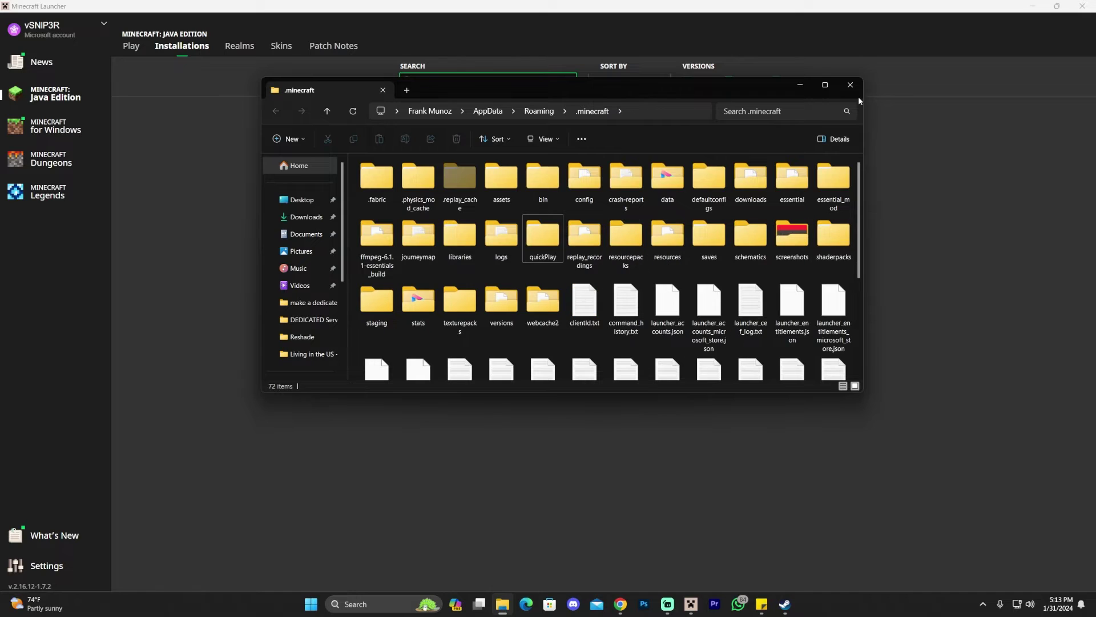
pyautogui.click(1043, 5)
pyautogui.doubleClick(726, 72)
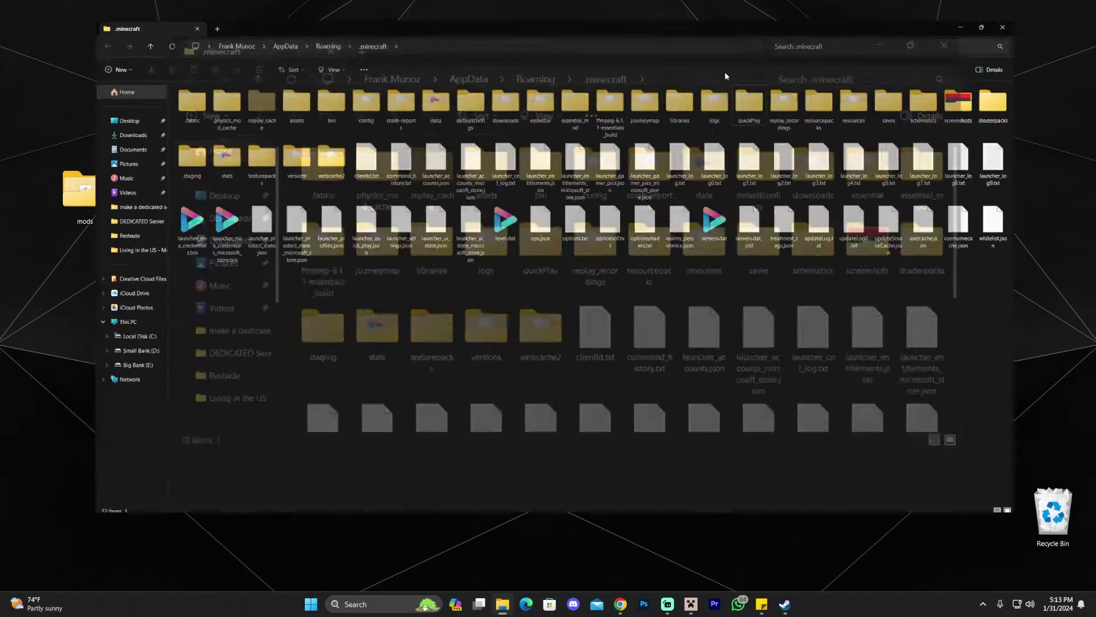
# Create a new folder named mods inside .minecraft and open it
pyautogui.rightClick(554, 365)
pyautogui.moveTo(702, 445)
pyautogui.click(725, 240)
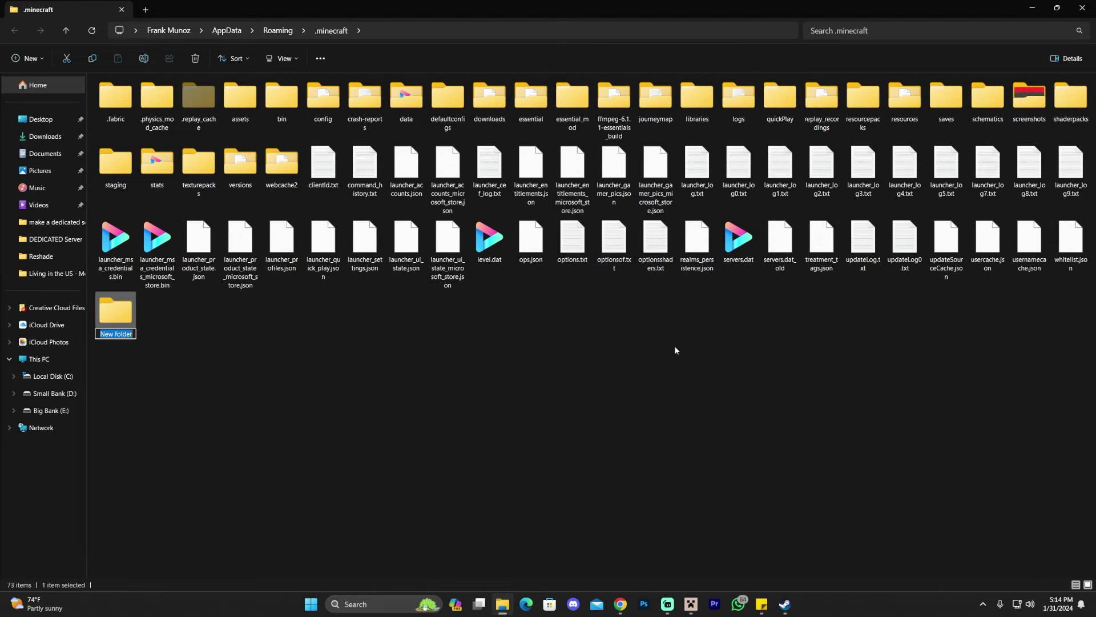
pyautogui.click(163, 335)
pyautogui.doubleClick(129, 314)
# Move the Fabric API and JourneyMap jars from the desktop into mods, then close Explorer
pyautogui.moveTo(600, 9); pyautogui.dragTo(571, 337)
pyautogui.moveTo(554, 228); pyautogui.dragTo(449, 294)
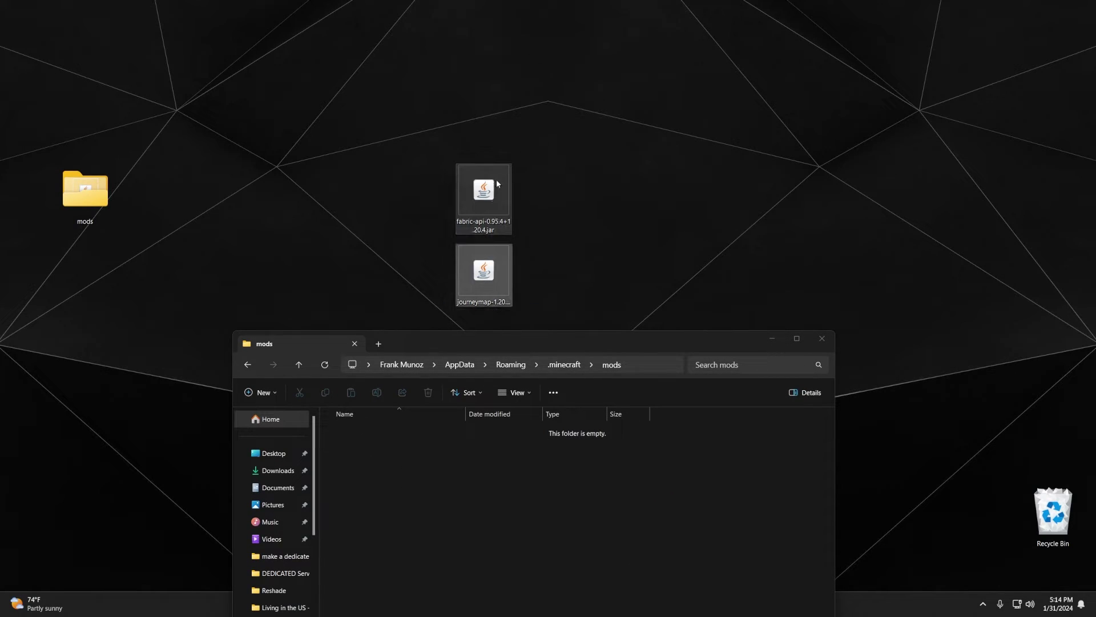
pyautogui.moveTo(493, 191); pyautogui.dragTo(446, 426)
pyautogui.moveTo(531, 332); pyautogui.dragTo(534, 177)
pyautogui.click(503, 338)
pyautogui.click(817, 183)
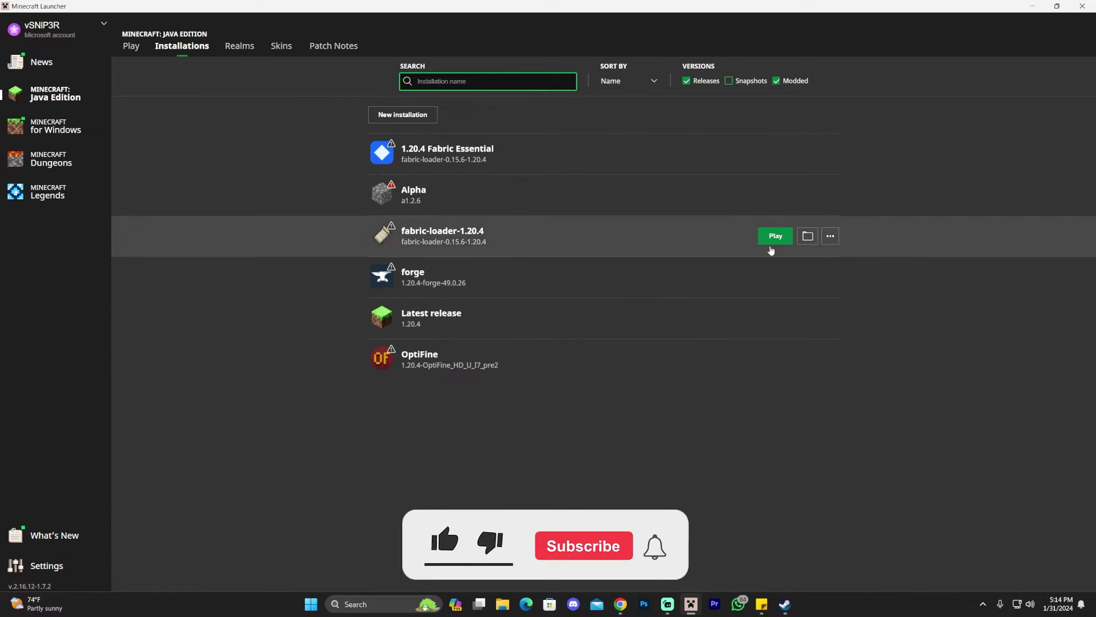
# Launch Minecraft 1.20.4 with Fabric, maximize it, and load a singleplayer world
pyautogui.click(771, 242)
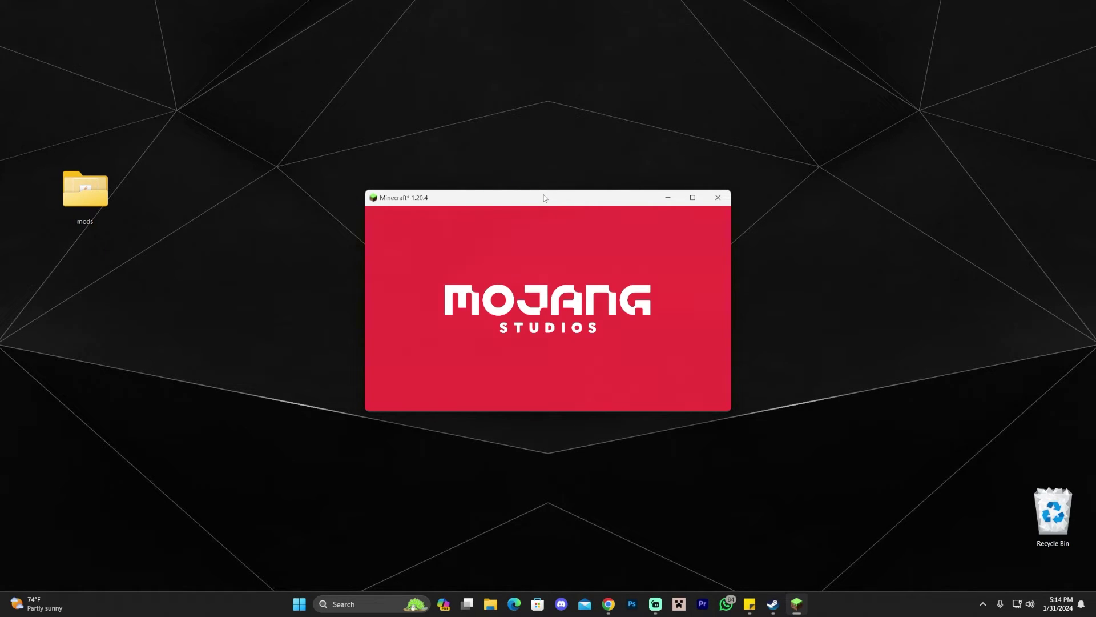
pyautogui.click(692, 197)
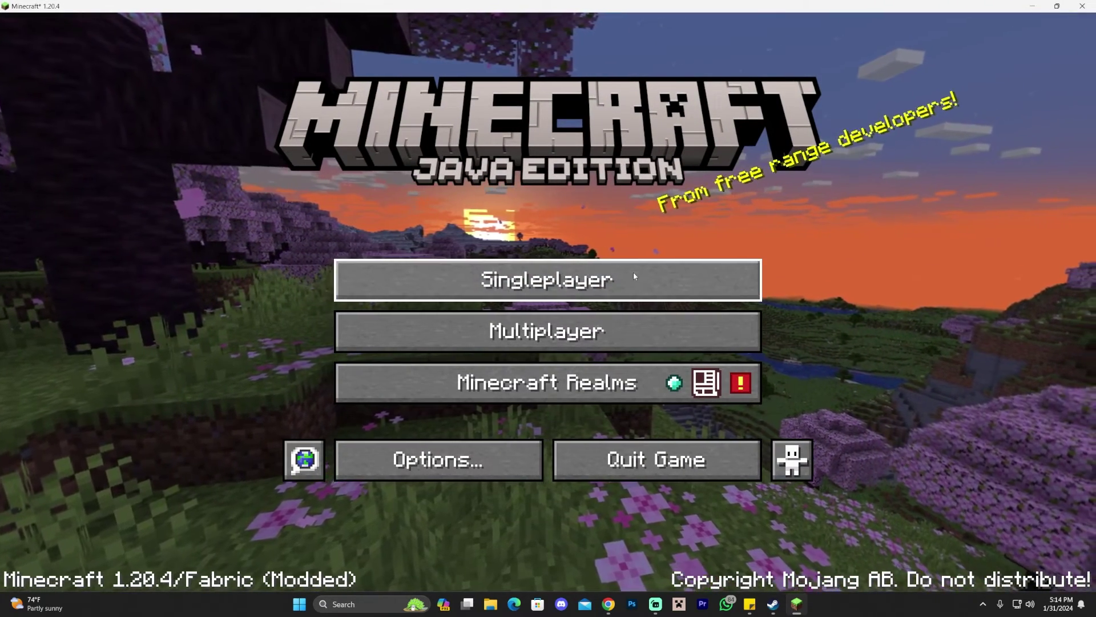
pyautogui.click(633, 276)
pyautogui.click(320, 154)
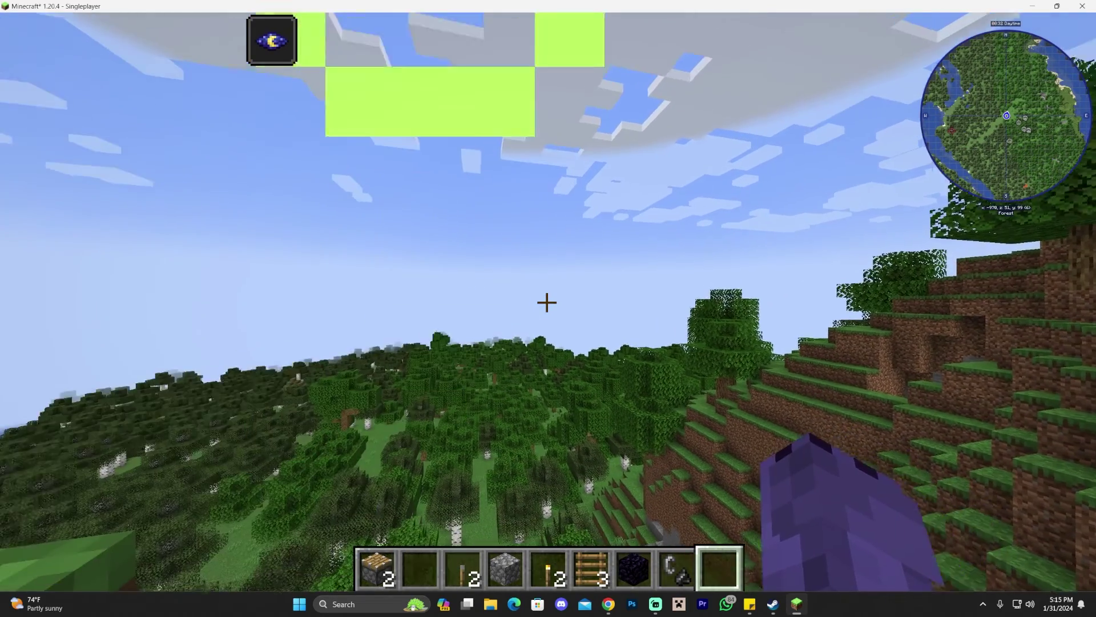
# Switch to third-person view, check the JourneyMap world map, then pause the game
pyautogui.press('F5')
pyautogui.press('F5')
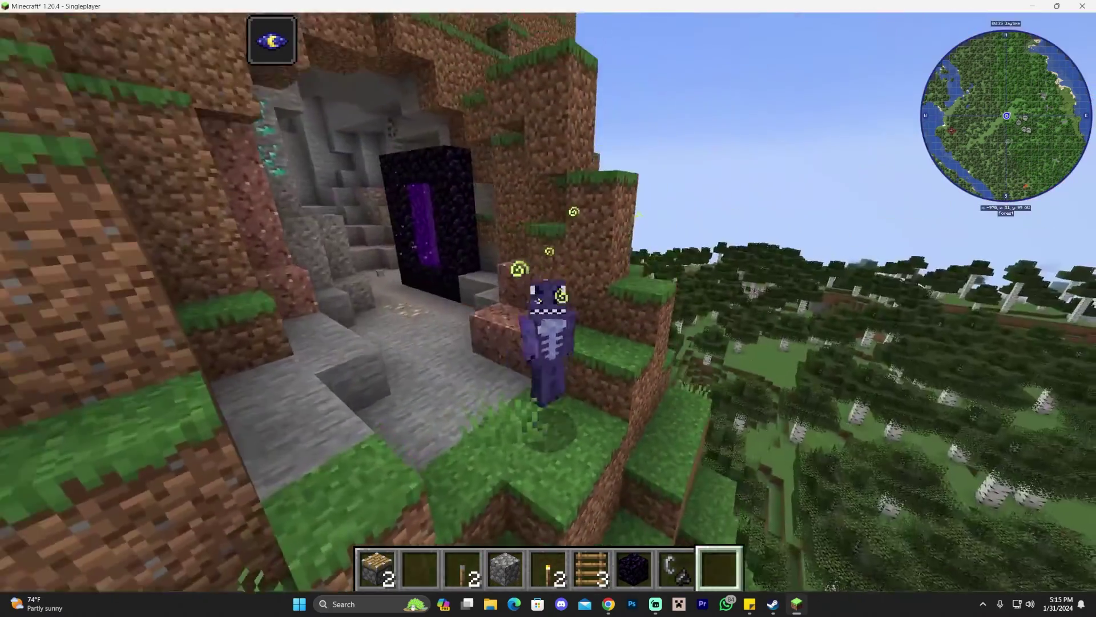
pyautogui.press('m')
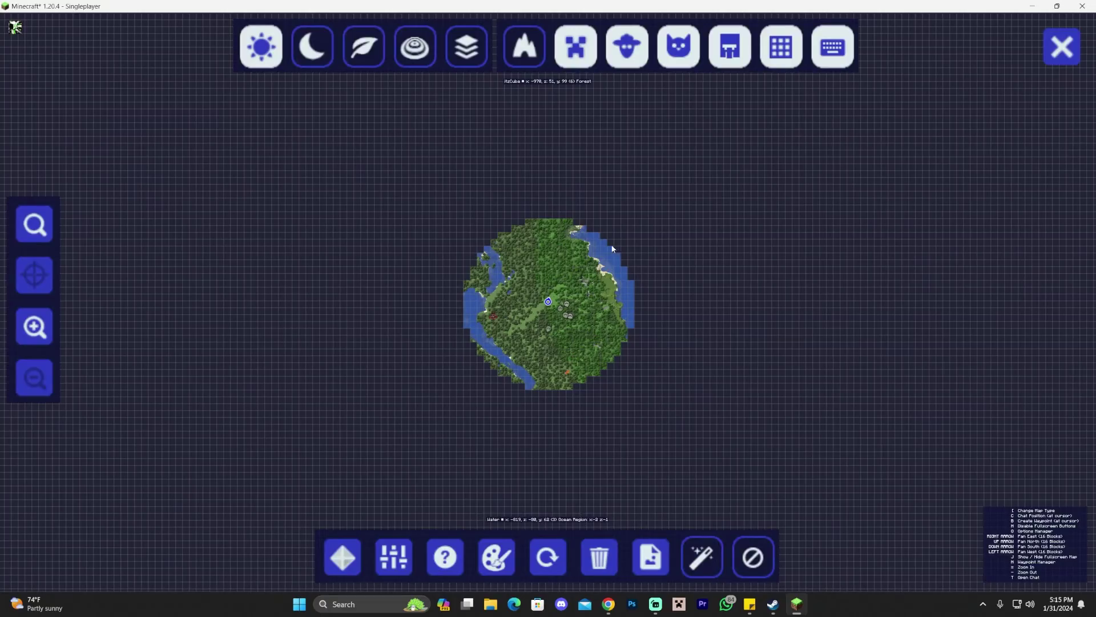
pyautogui.scroll(2, 558, 278)
pyautogui.press('Escape')
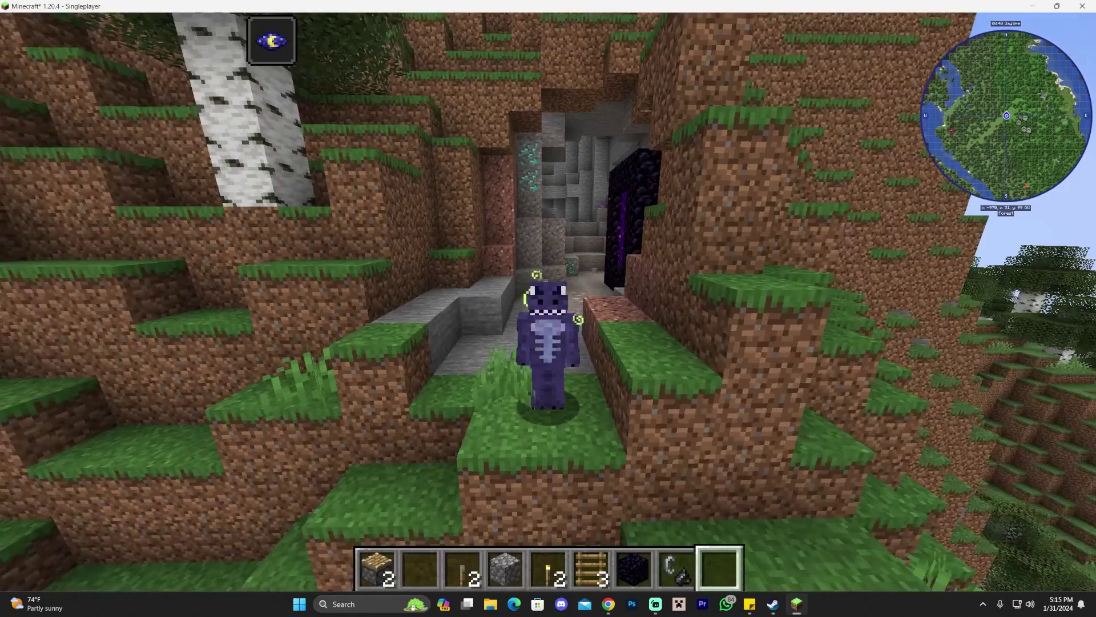
pyautogui.press('Escape')
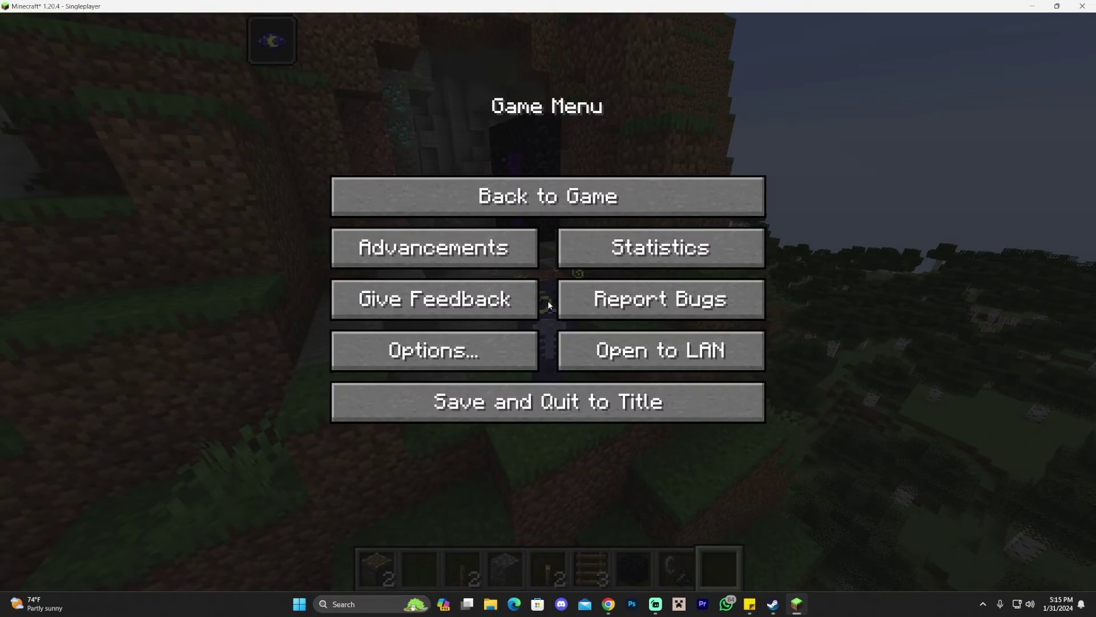
pyautogui.click(600, 549)
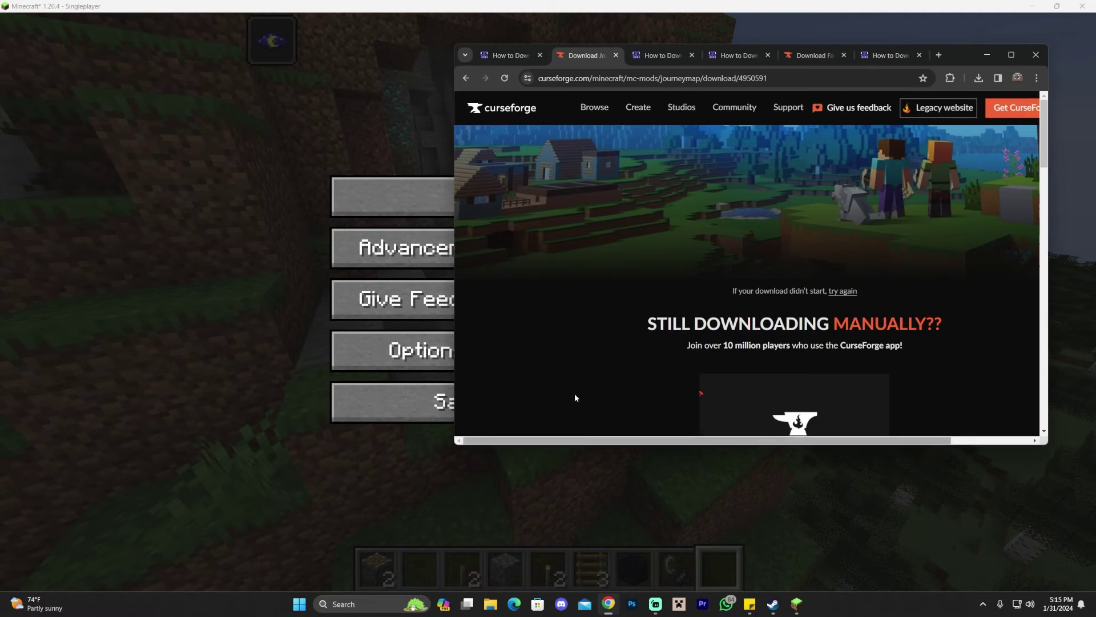
# Maximize Chrome and close the JourneyMap guide and CurseForge download tabs
pyautogui.click(1011, 54)
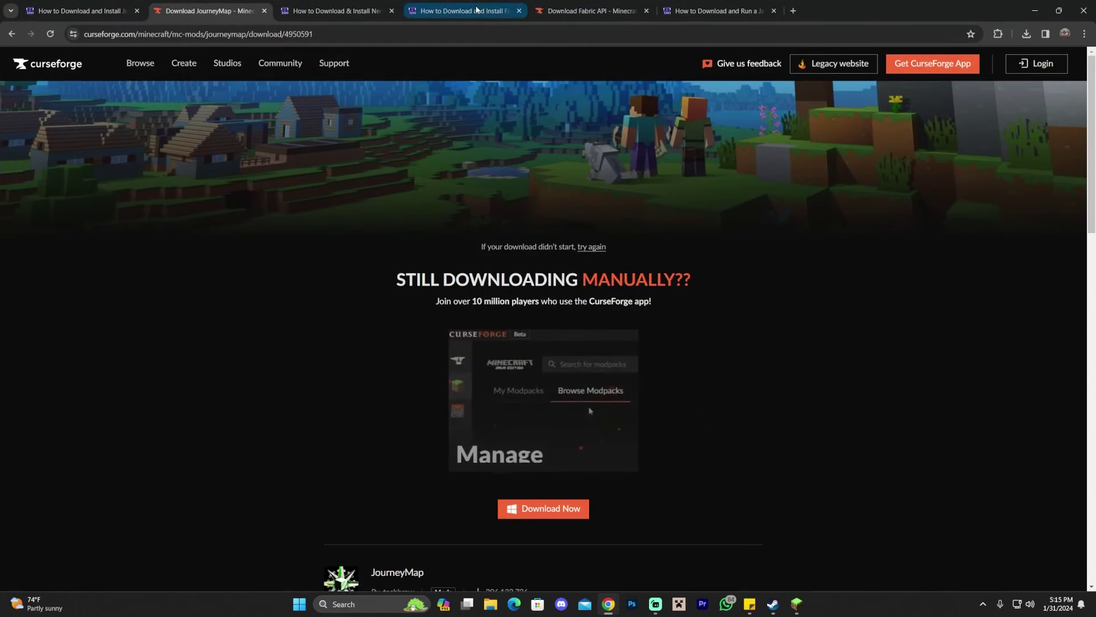
pyautogui.click(91, 11)
pyautogui.click(137, 10)
pyautogui.click(137, 10)
# Scroll up and down through the itzCuba NeoForge guide
pyautogui.scroll(-20, 697, 219)
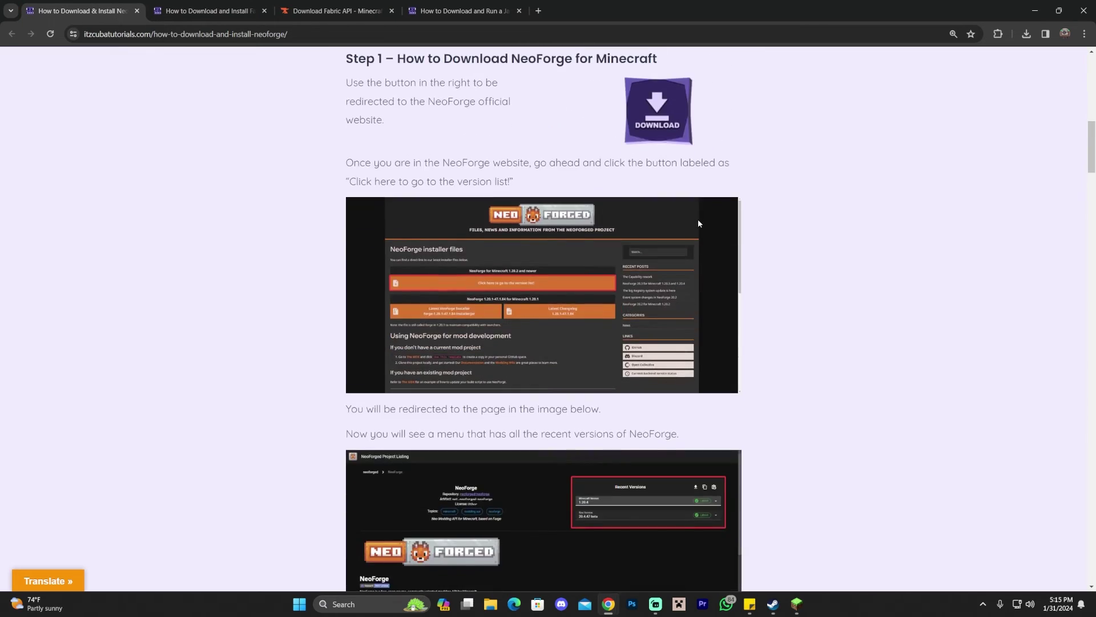
pyautogui.scroll(8, 781, 219)
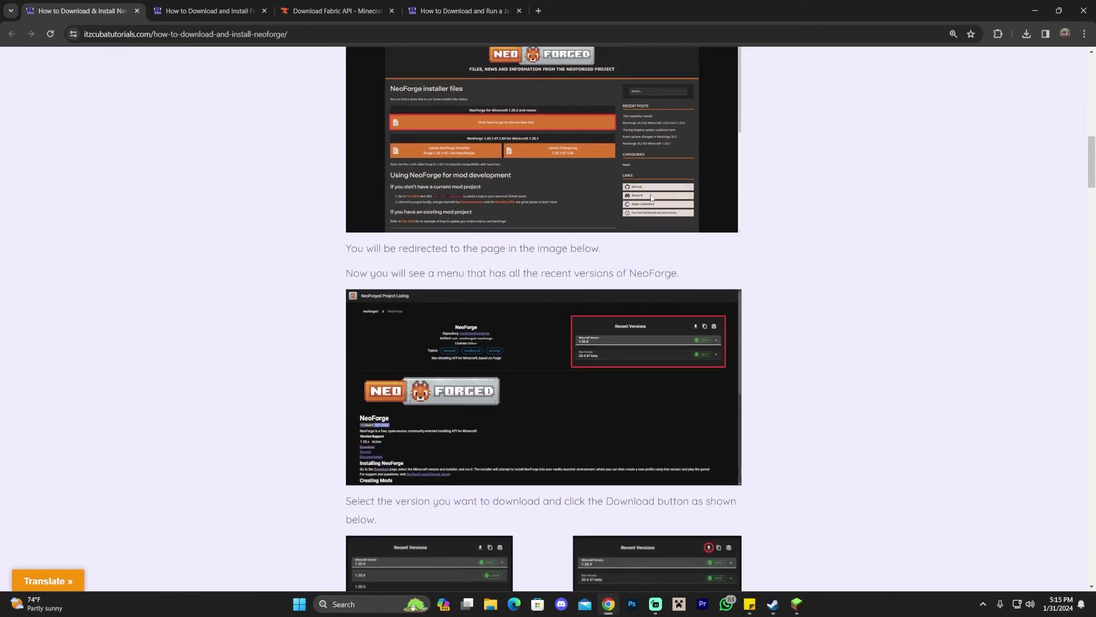
pyautogui.scroll(-7, 756, 197)
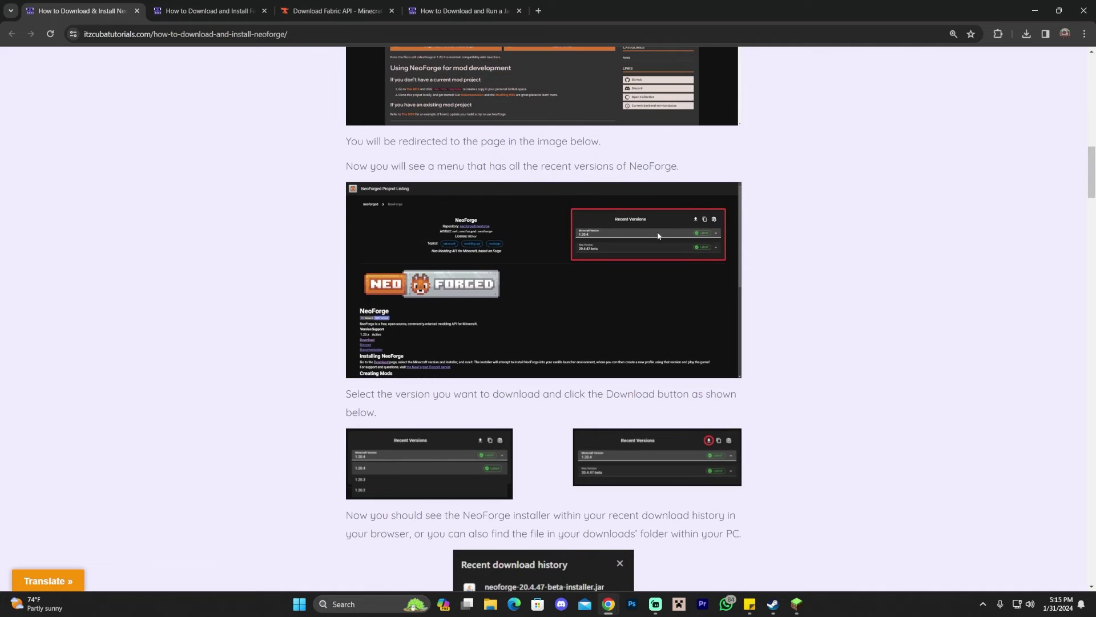
pyautogui.scroll(-4, 771, 206)
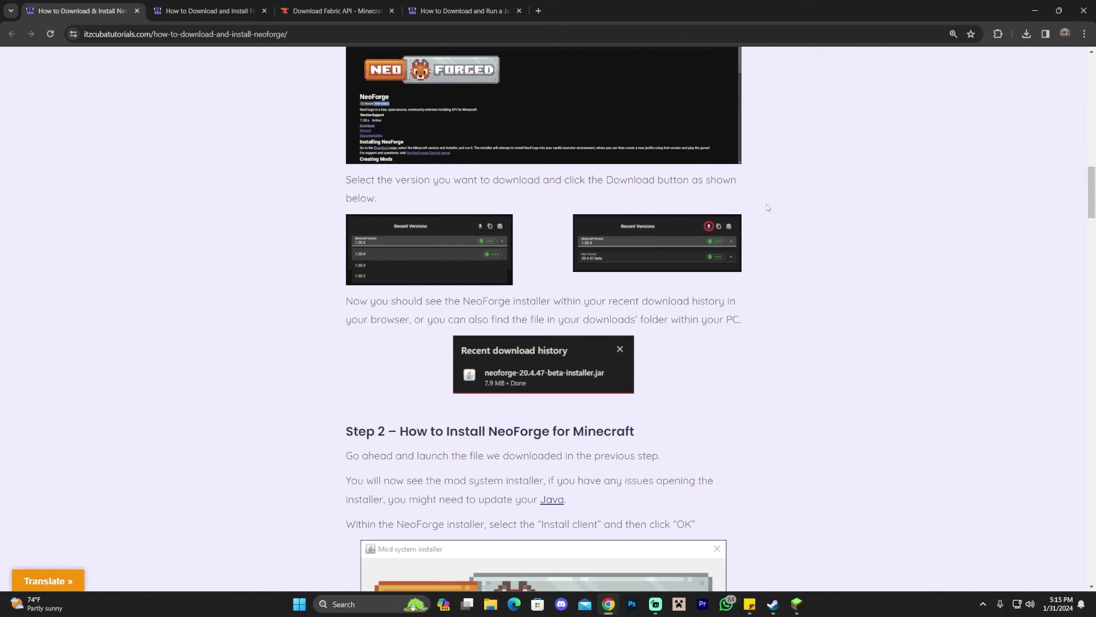
pyautogui.scroll(4, 759, 235)
pyautogui.scroll(-11, 732, 235)
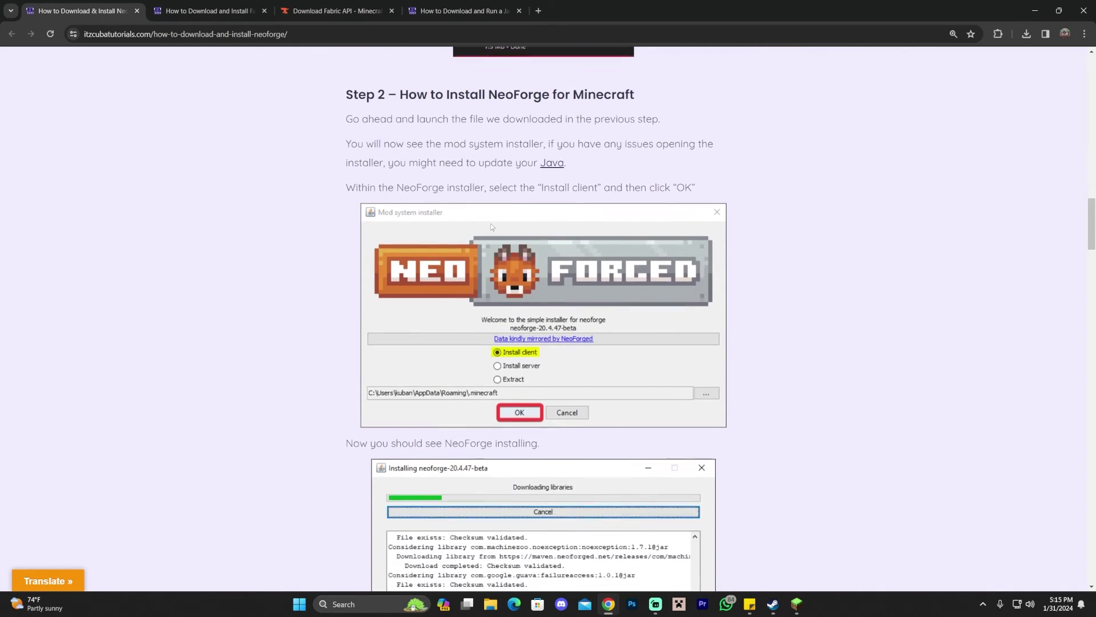
pyautogui.scroll(3, 387, 191)
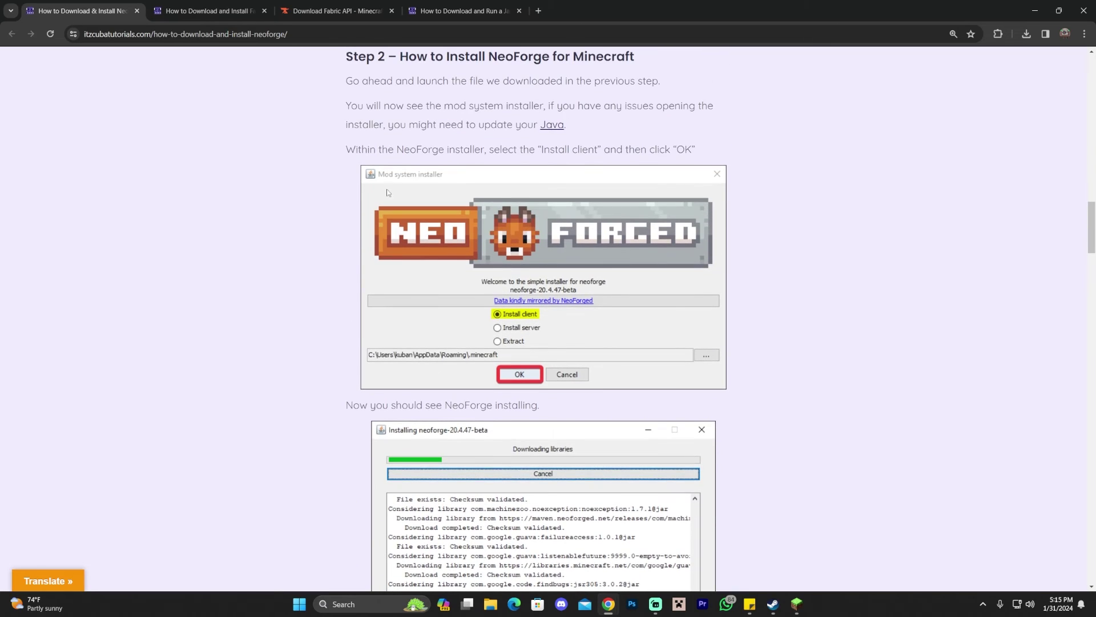
pyautogui.scroll(-13, 597, 204)
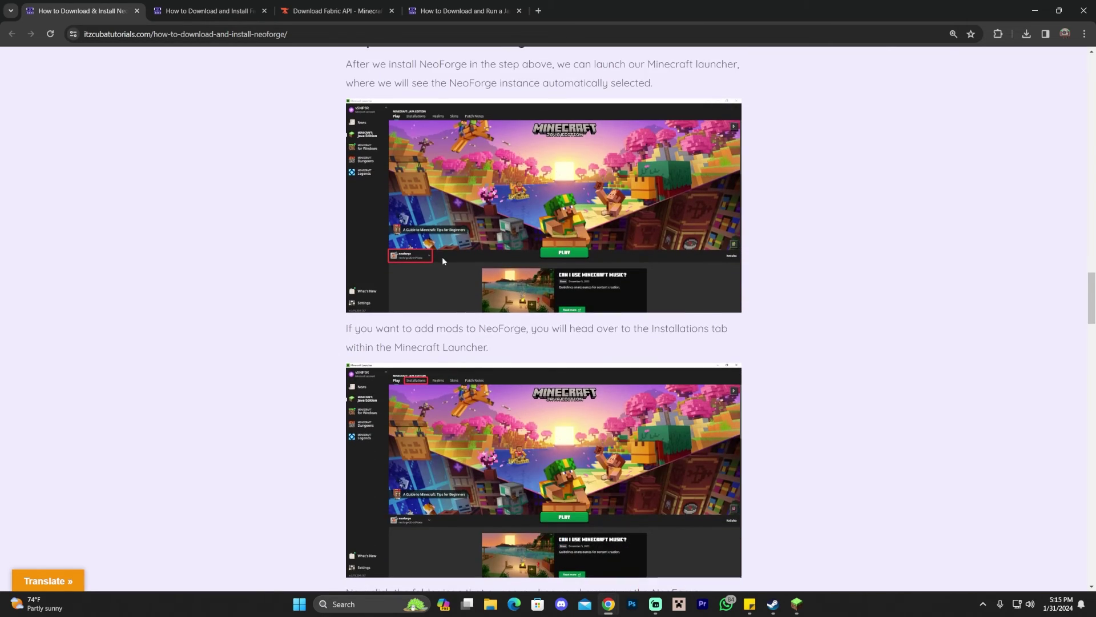
pyautogui.scroll(-12, 447, 255)
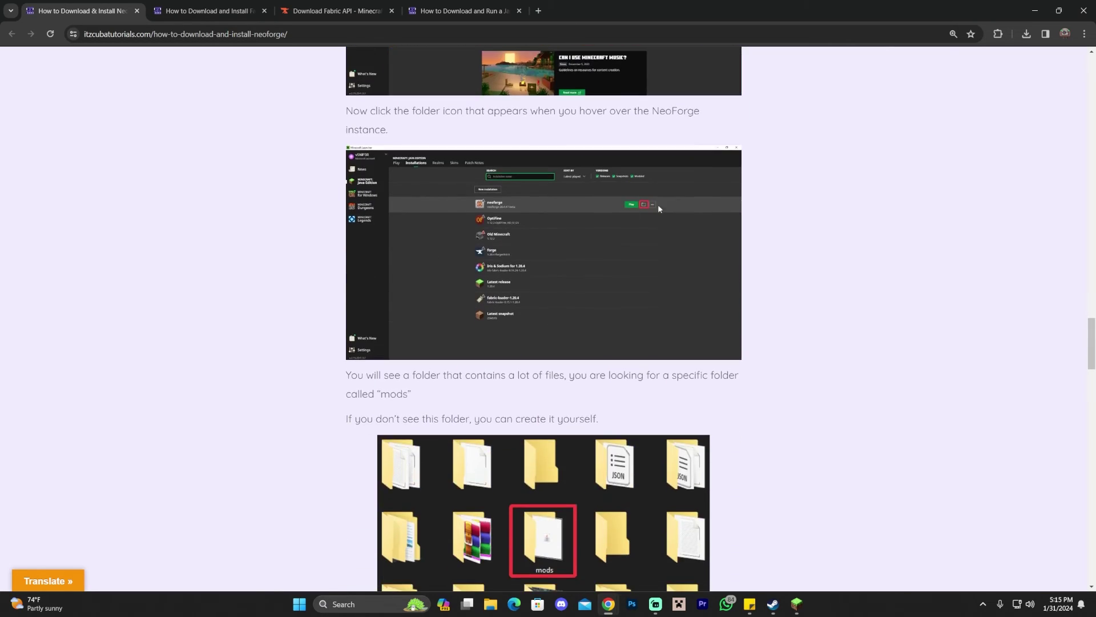
pyautogui.scroll(-12, 679, 260)
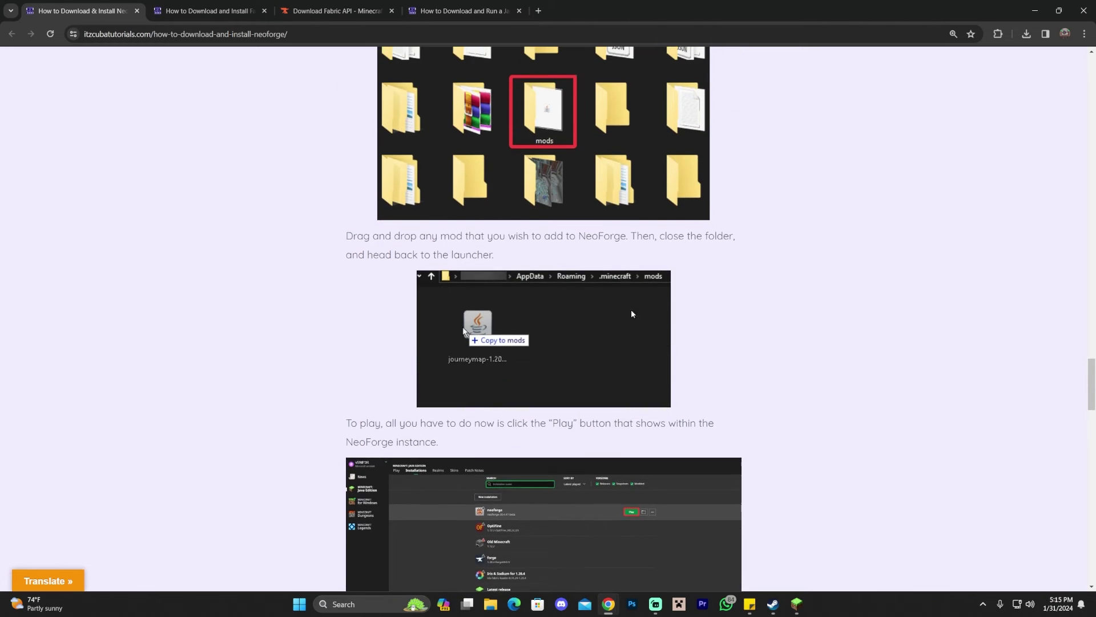
pyautogui.scroll(20, 735, 276)
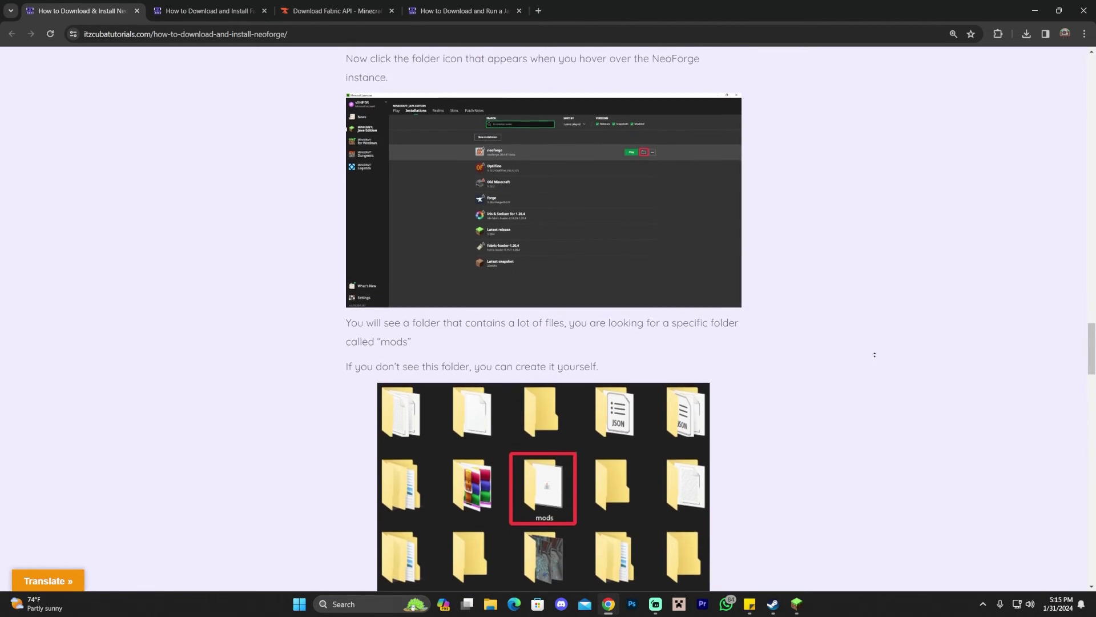
pyautogui.scroll(20, 860, 223)
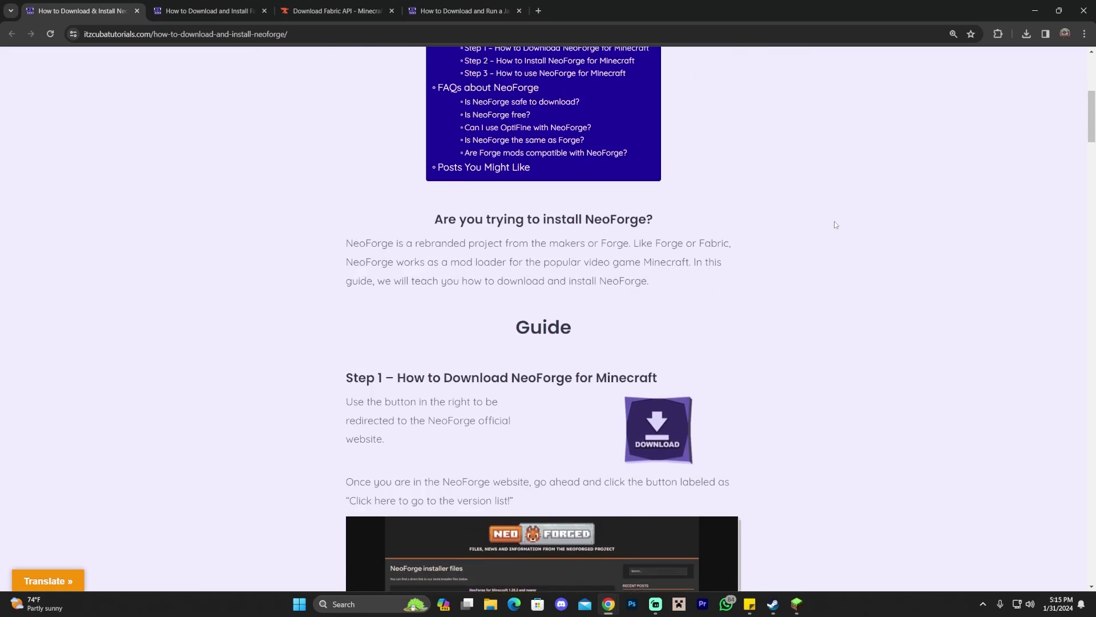
# Highlight parts of the NeoForge guide title, then resume the paused Minecraft world
pyautogui.moveTo(305, 215); pyautogui.dragTo(651, 249)
pyautogui.click(634, 258)
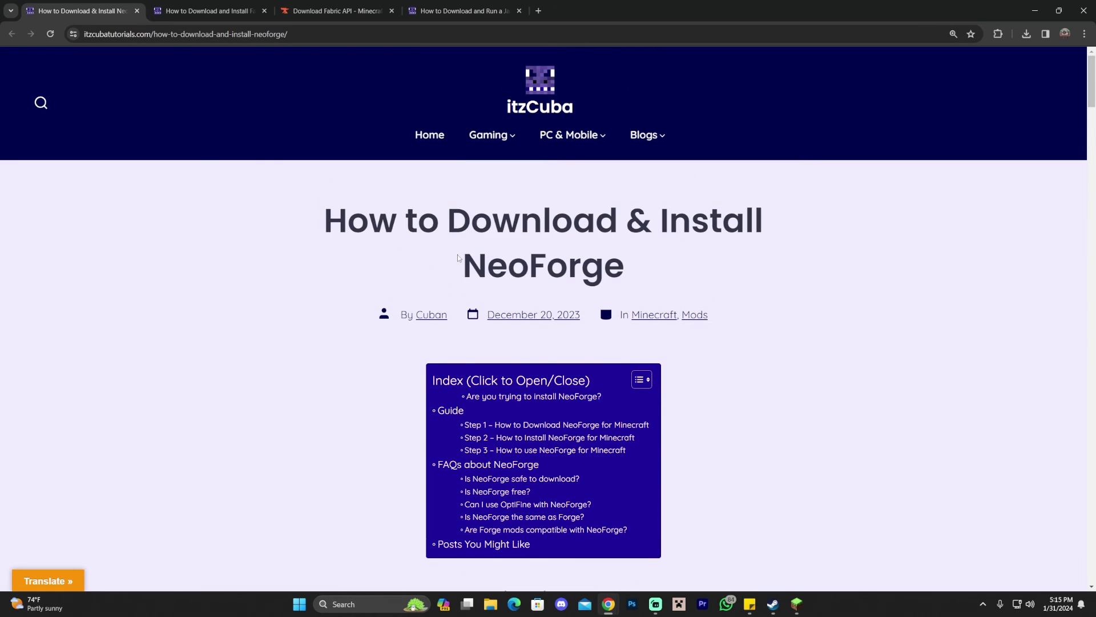
pyautogui.moveTo(454, 258); pyautogui.dragTo(604, 264)
pyautogui.click(623, 257)
pyautogui.moveTo(487, 264); pyautogui.dragTo(605, 264)
pyautogui.click(605, 263)
pyautogui.click(796, 604)
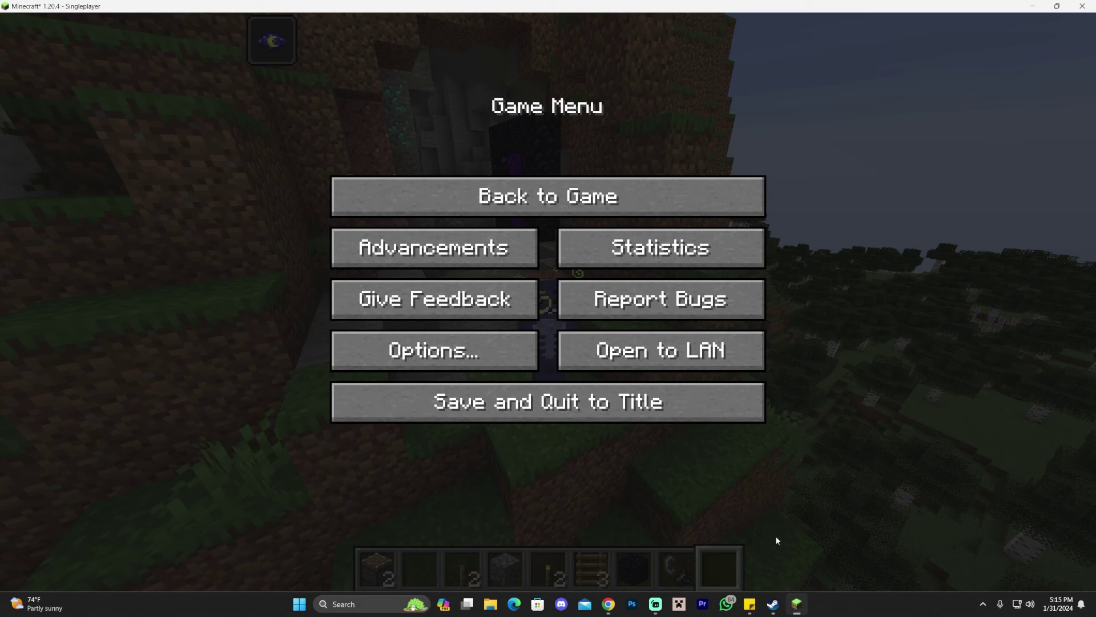
pyautogui.click(548, 194)
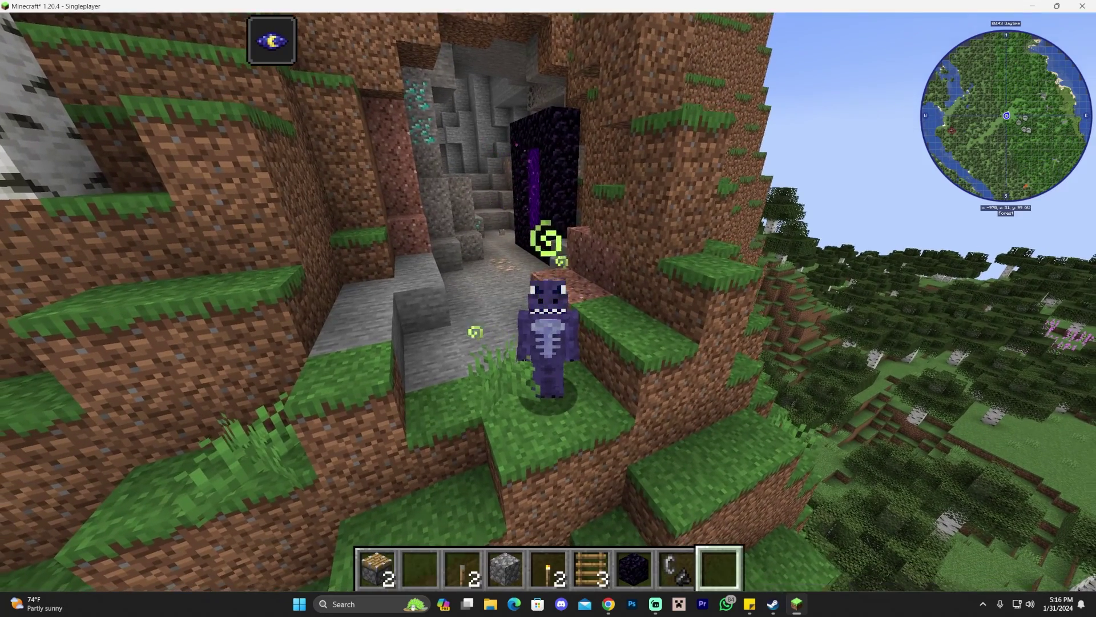